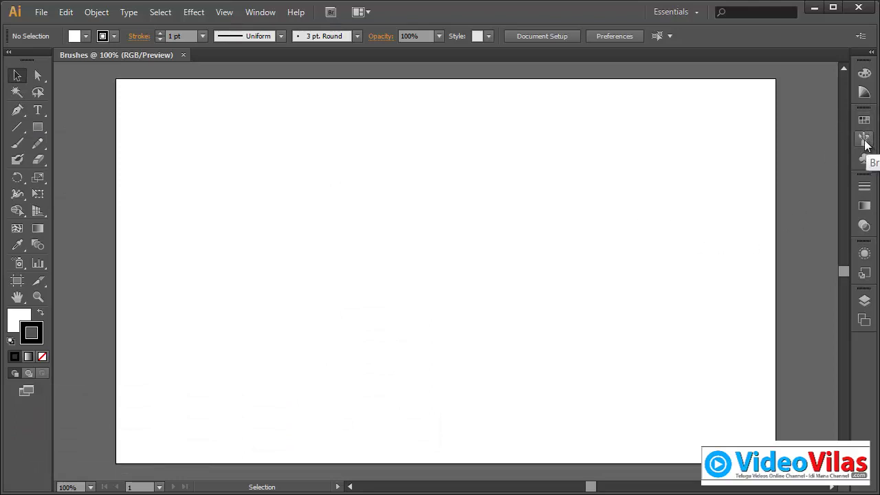
# Float the Brushes panel on its own, close the Swatches/Symbols group, and position it
pyautogui.click(864, 141)
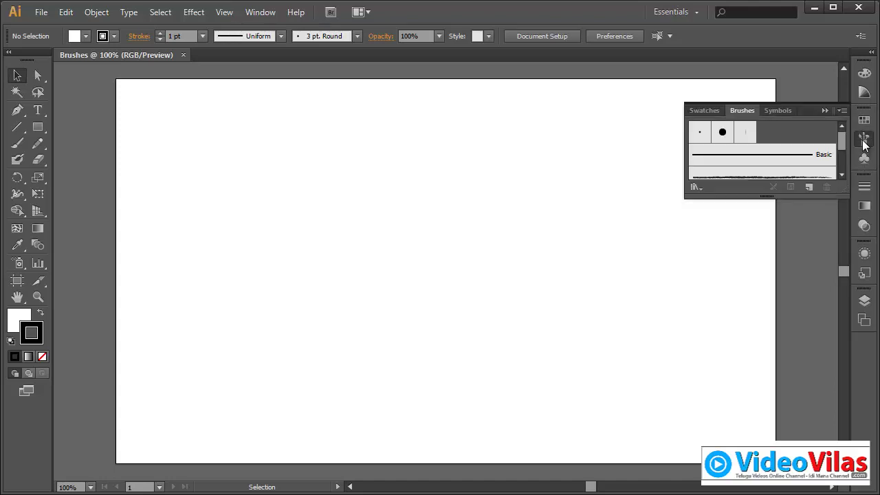
pyautogui.moveTo(742, 110)
pyautogui.mouseDown()
pyautogui.moveTo(600, 121)
pyautogui.moveTo(510, 150)
pyautogui.mouseUp()
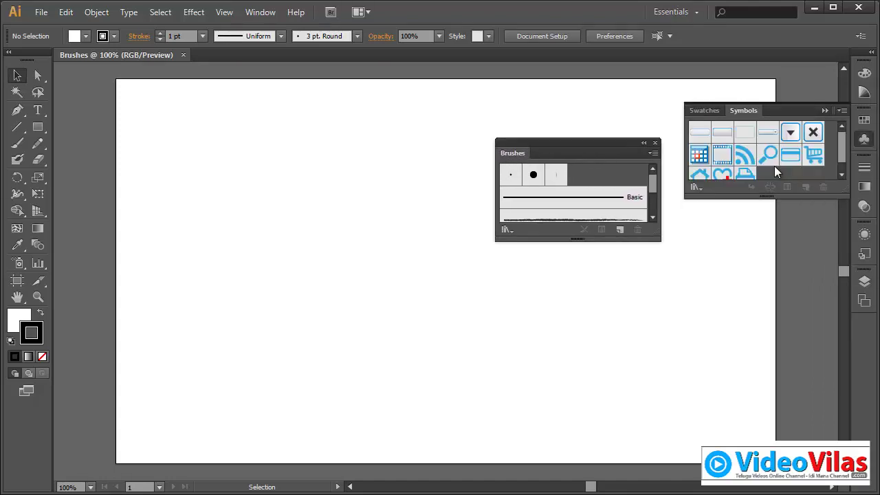
pyautogui.click(825, 111)
pyautogui.moveTo(611, 148); pyautogui.dragTo(765, 171)
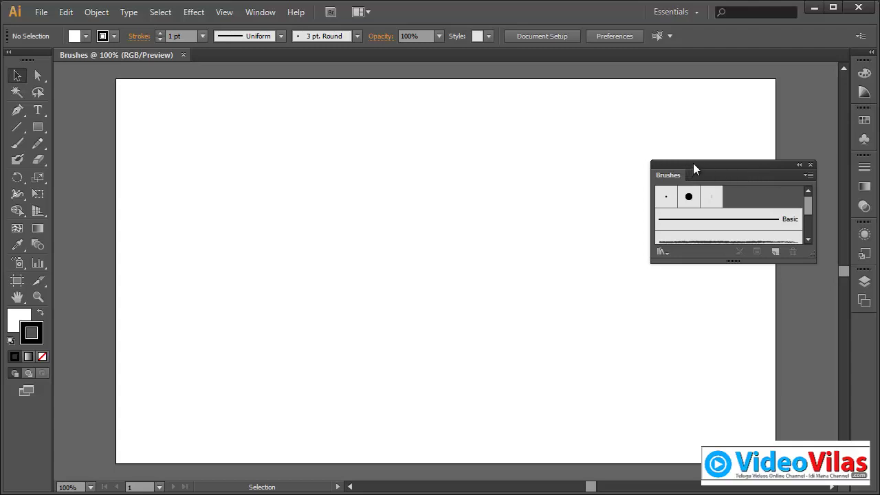
pyautogui.moveTo(693, 165); pyautogui.dragTo(633, 158)
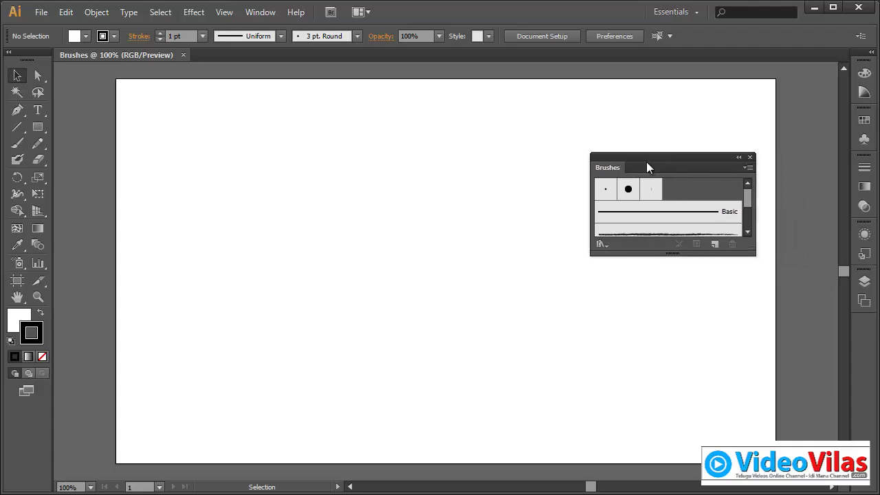
# Paint a long wavy curve, a curled-end arch and short accent strokes with the Paintbrush
pyautogui.click(17, 143)
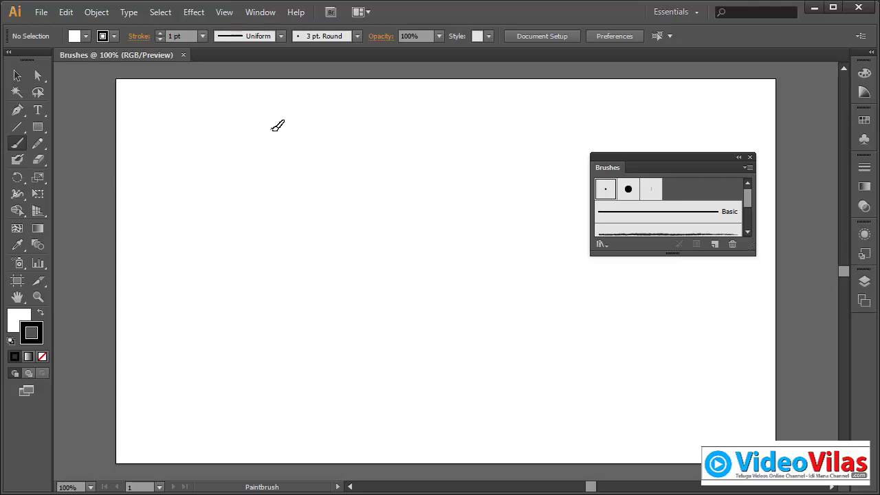
pyautogui.moveTo(272, 129)
pyautogui.mouseDown()
pyautogui.moveTo(343, 299)
pyautogui.moveTo(460, 268)
pyautogui.mouseUp()
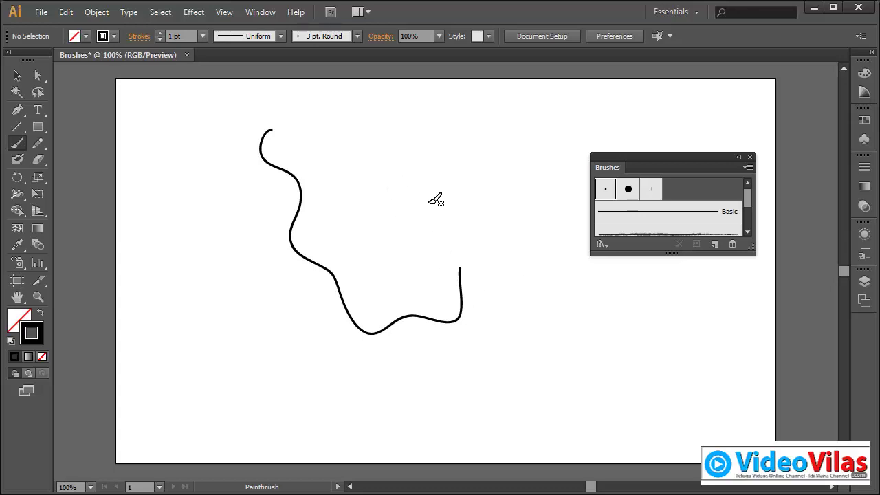
pyautogui.moveTo(383, 204); pyautogui.dragTo(451, 207)
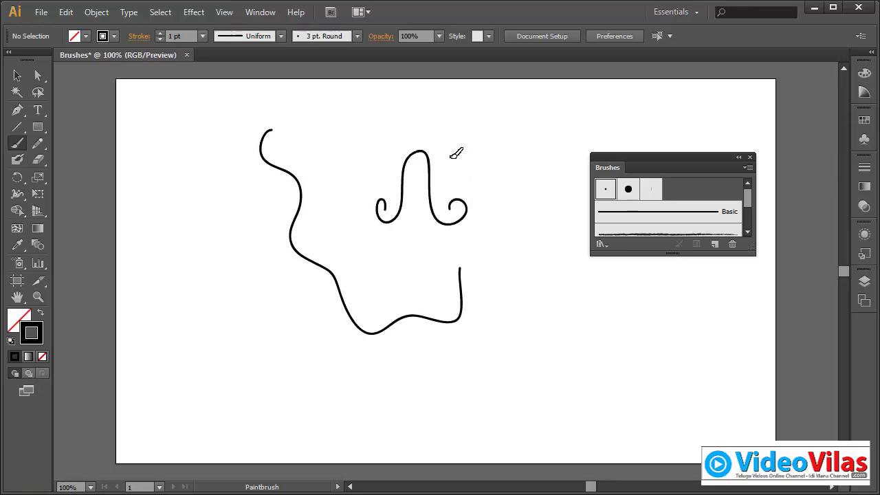
pyautogui.moveTo(456, 144); pyautogui.dragTo(449, 162)
pyautogui.moveTo(420, 125)
pyautogui.mouseDown()
pyautogui.moveTo(430, 139)
pyautogui.moveTo(394, 147)
pyautogui.mouseUp()
pyautogui.moveTo(391, 168); pyautogui.dragTo(358, 170)
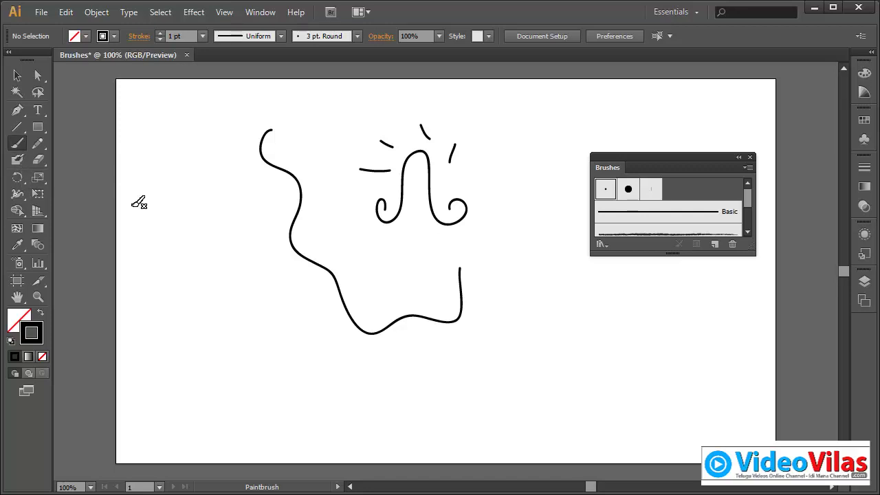
# Paint a tall wavy stroke and two crossing curved strokes on the left side
pyautogui.moveTo(180, 333)
pyautogui.mouseDown()
pyautogui.moveTo(196, 135)
pyautogui.moveTo(205, 252)
pyautogui.mouseUp()
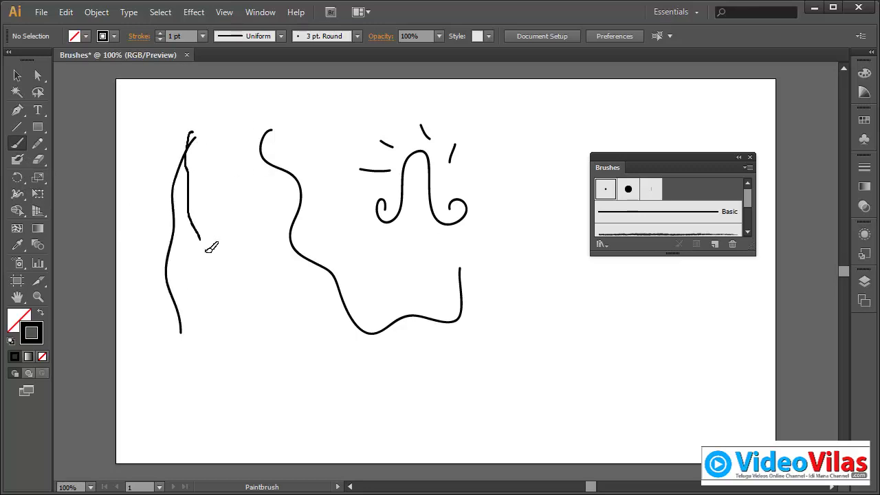
pyautogui.moveTo(172, 139); pyautogui.dragTo(245, 224)
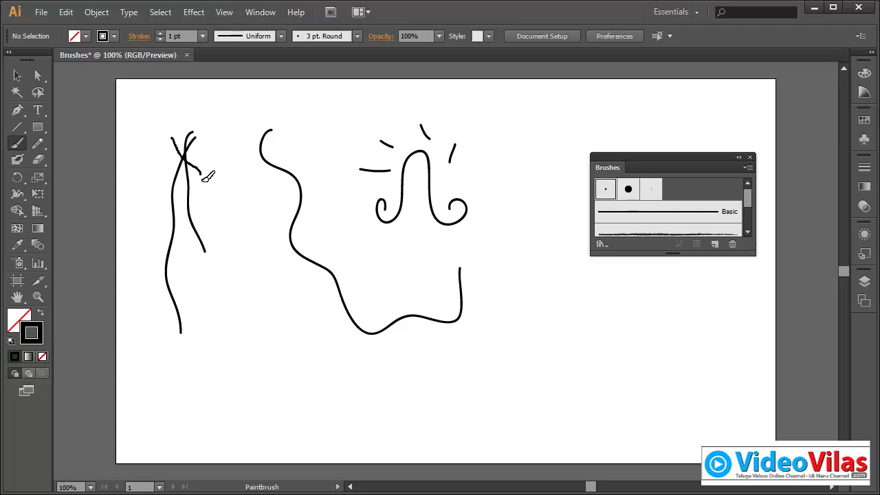
pyautogui.moveTo(162, 157); pyautogui.dragTo(232, 184)
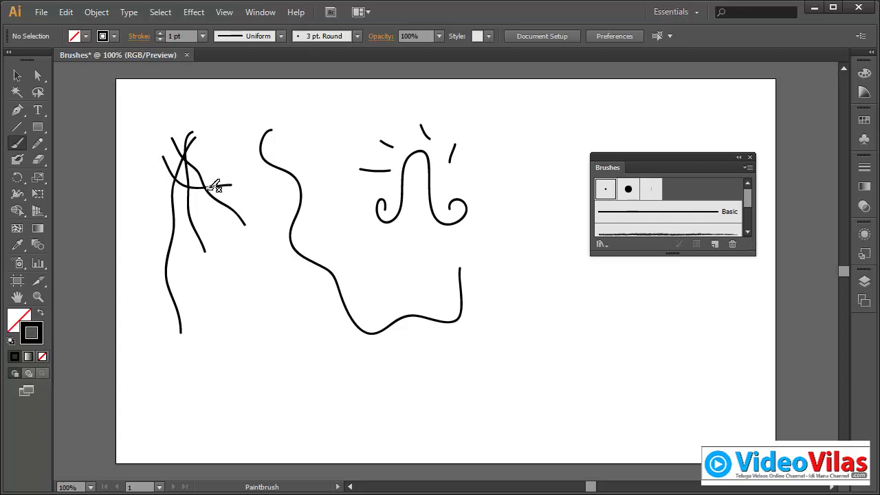
# Drag the four tangled left-hand strokes apart with the Selection tool
pyautogui.click(18, 76)
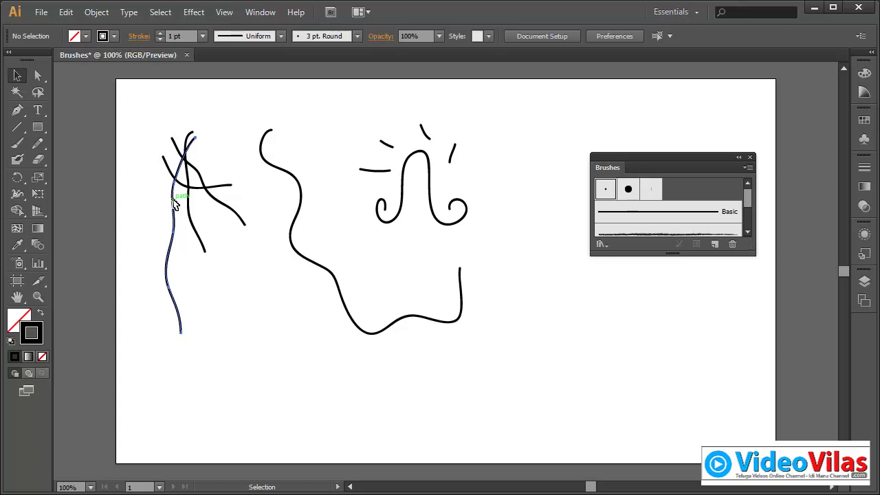
pyautogui.moveTo(174, 202); pyautogui.dragTo(148, 177)
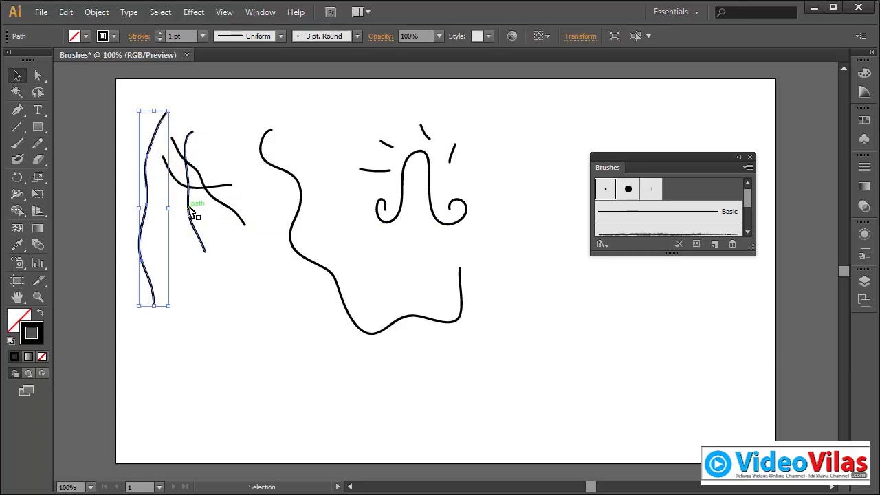
pyautogui.moveTo(189, 212)
pyautogui.mouseDown()
pyautogui.moveTo(163, 195)
pyautogui.moveTo(156, 217)
pyautogui.mouseUp()
pyautogui.click(224, 256)
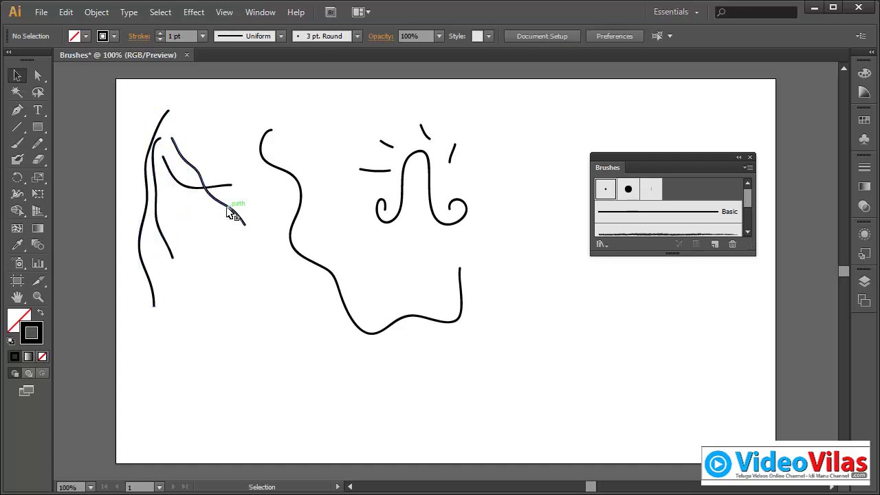
pyautogui.moveTo(227, 211); pyautogui.dragTo(223, 254)
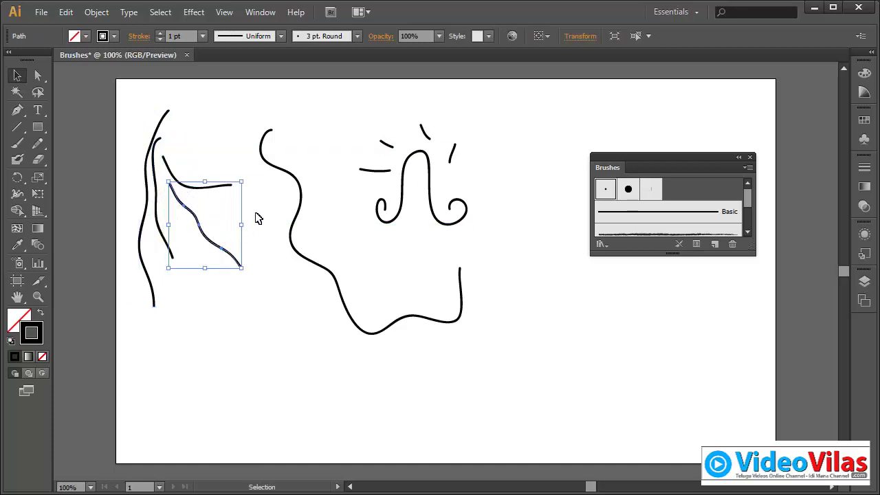
pyautogui.click(257, 218)
pyautogui.moveTo(206, 191); pyautogui.dragTo(219, 191)
pyautogui.click(211, 135)
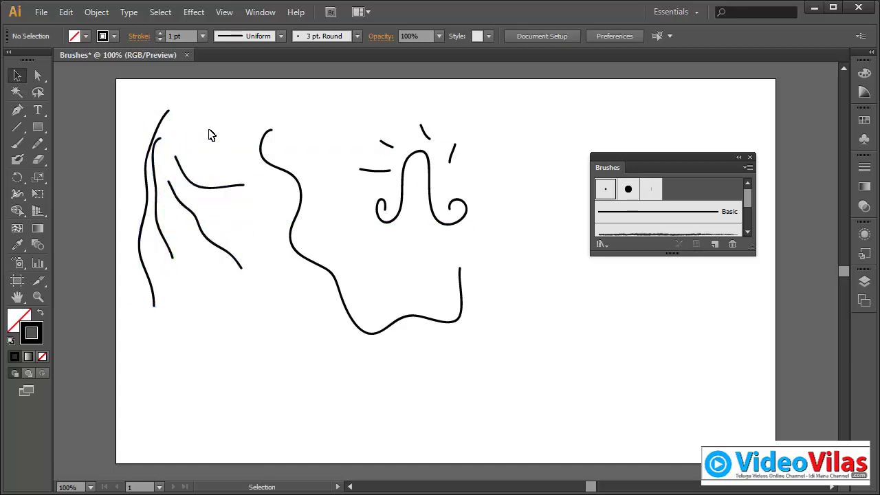
# Paint two curved Blob Brush strokes below the left strokes and nudge them down and right
pyautogui.click(21, 160)
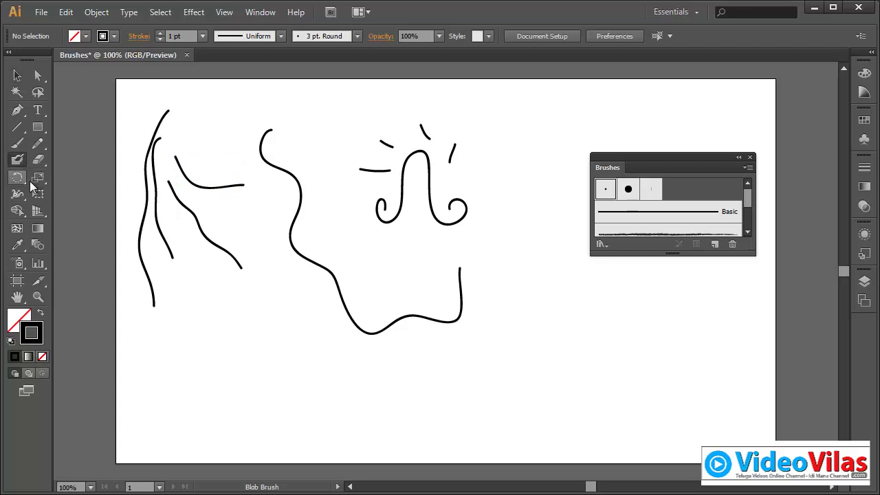
pyautogui.moveTo(216, 285)
pyautogui.mouseDown()
pyautogui.moveTo(229, 320)
pyautogui.moveTo(289, 378)
pyautogui.mouseUp()
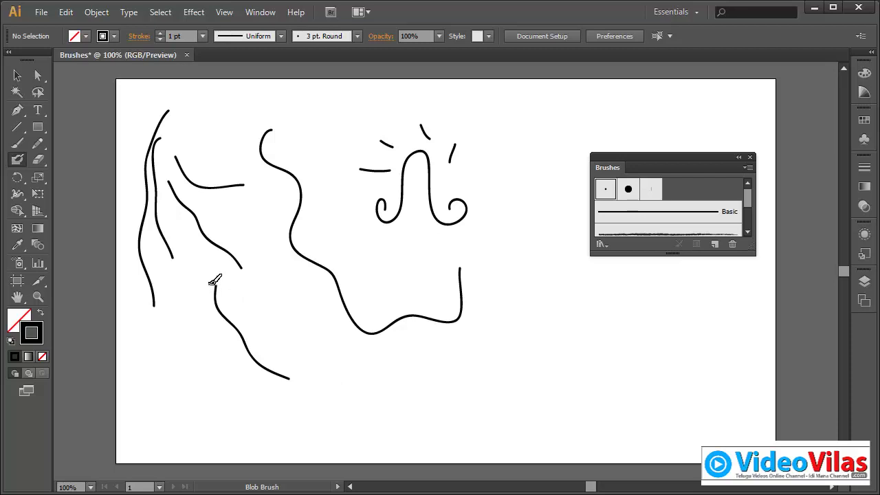
pyautogui.moveTo(210, 283)
pyautogui.mouseDown()
pyautogui.moveTo(240, 321)
pyautogui.moveTo(323, 370)
pyautogui.mouseUp()
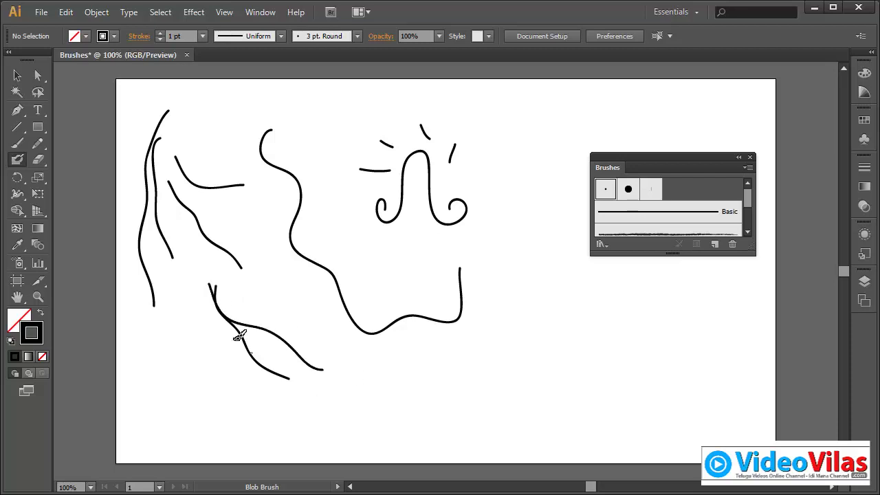
pyautogui.click(17, 75)
pyautogui.moveTo(256, 331); pyautogui.dragTo(289, 355)
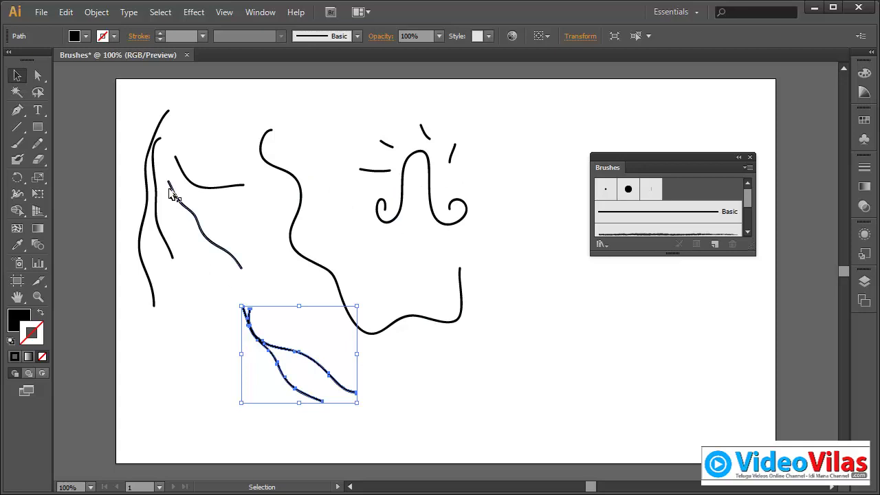
# Delete all artwork and reset to the default white fill and black stroke
pyautogui.moveTo(130, 90); pyautogui.dragTo(488, 397)
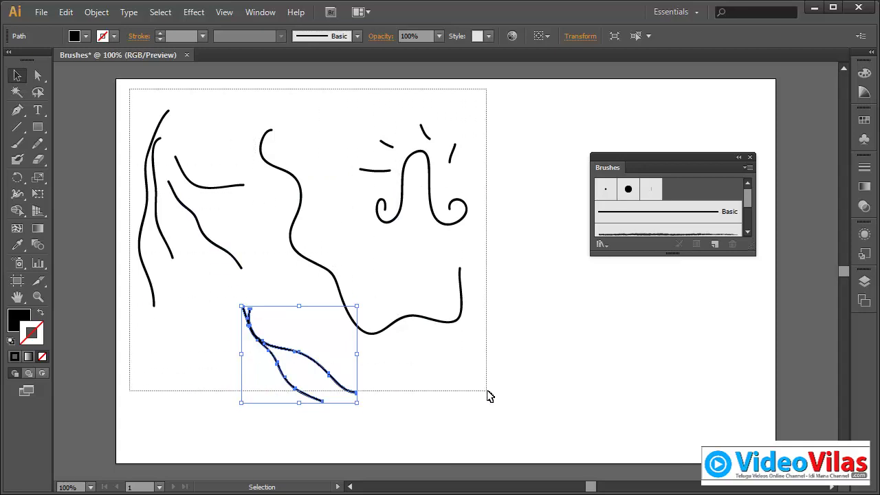
pyautogui.press('Delete')
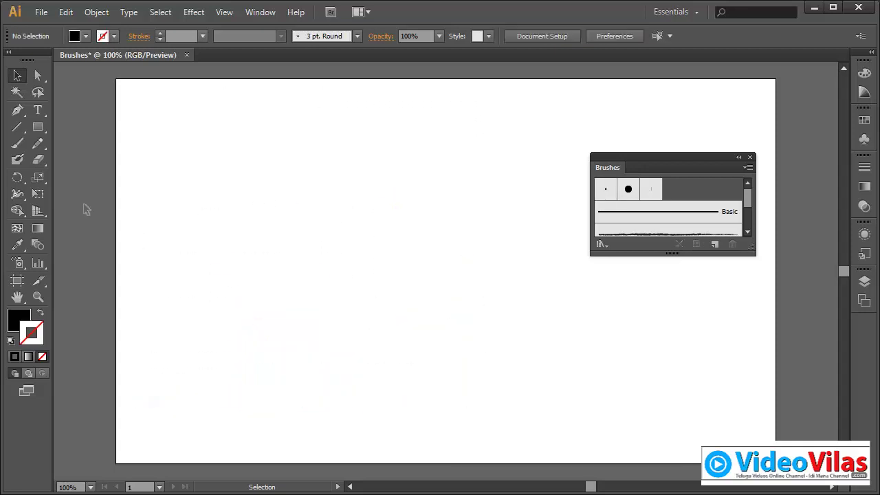
pyautogui.click(11, 341)
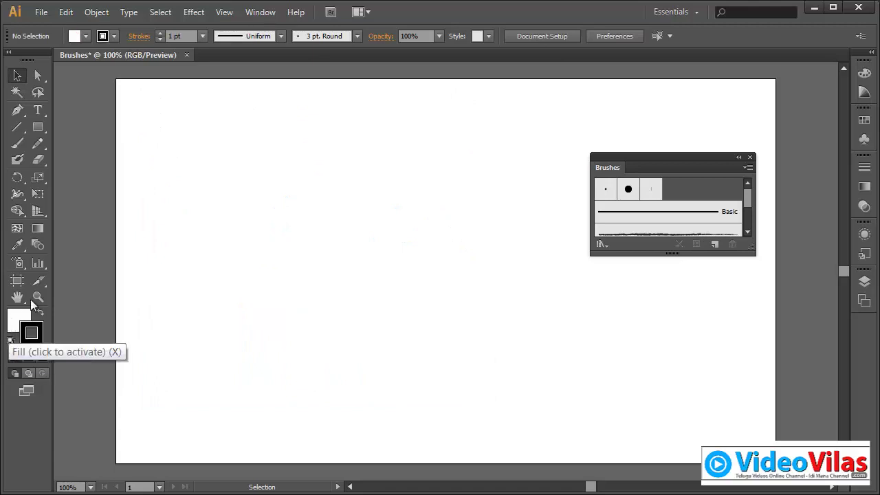
pyautogui.click(17, 319)
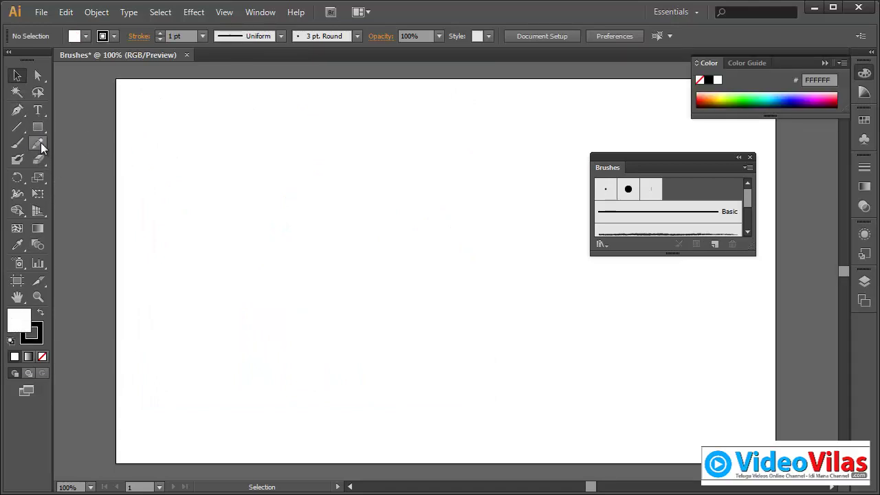
# Browse the Pencil and Pen tool flyouts, then pick the Paintbrush tool
pyautogui.click(41, 148)
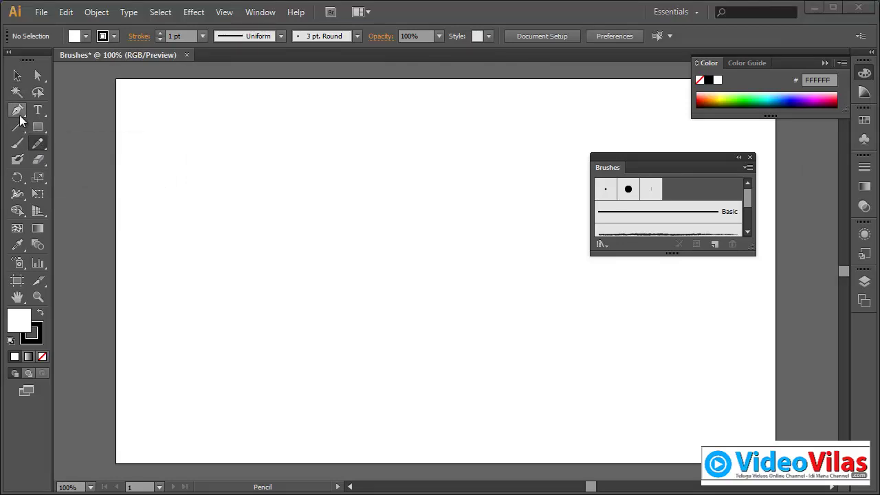
pyautogui.click(17, 111)
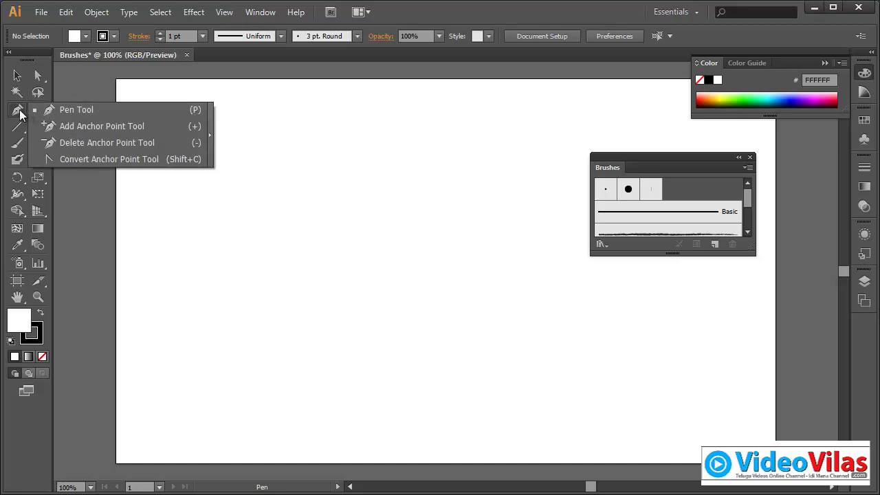
pyautogui.click(17, 143)
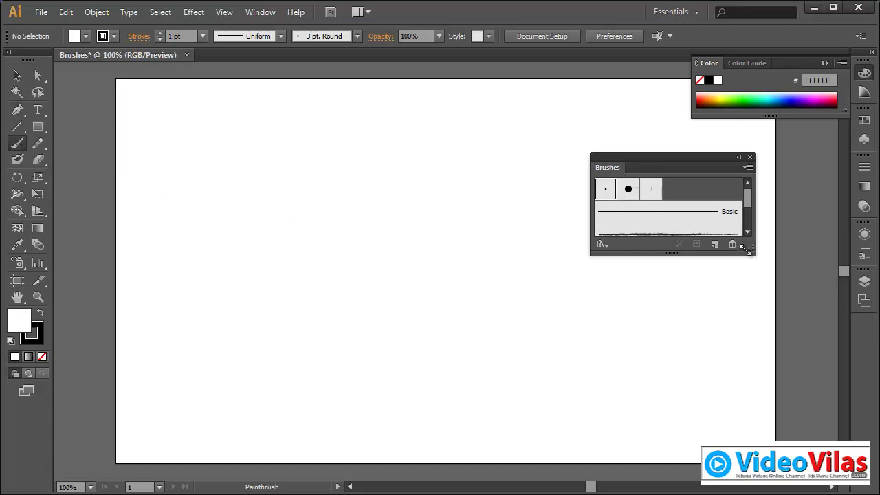
# Enlarge and reposition the Brushes panel, collapse the Color panel, and show the Brushes menu
pyautogui.moveTo(752, 253)
pyautogui.mouseDown()
pyautogui.moveTo(746, 333)
pyautogui.moveTo(757, 388)
pyautogui.mouseUp()
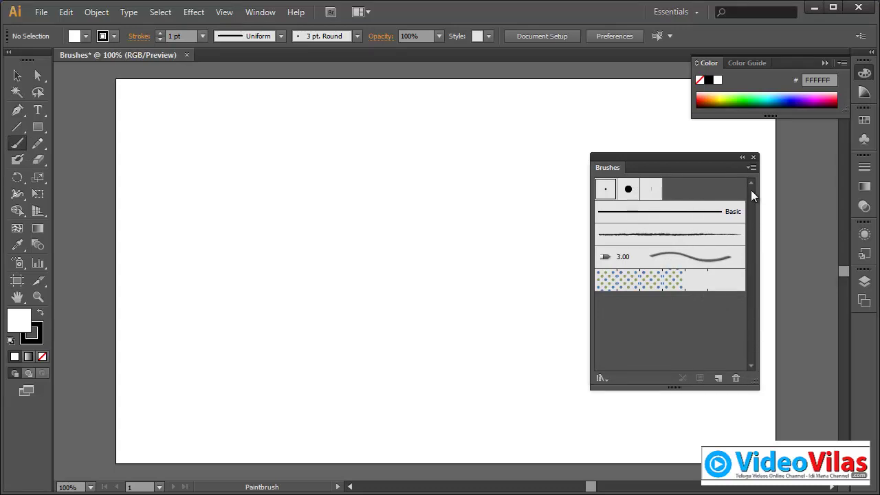
pyautogui.click(825, 63)
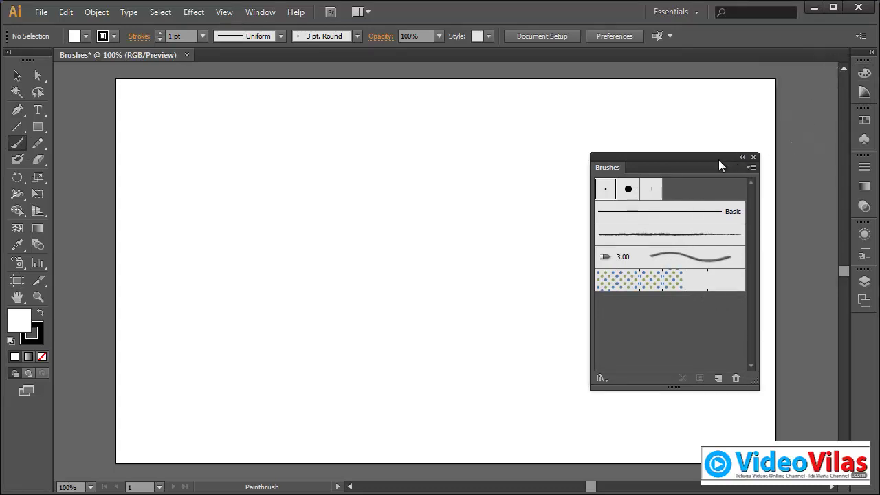
pyautogui.moveTo(719, 165); pyautogui.dragTo(774, 111)
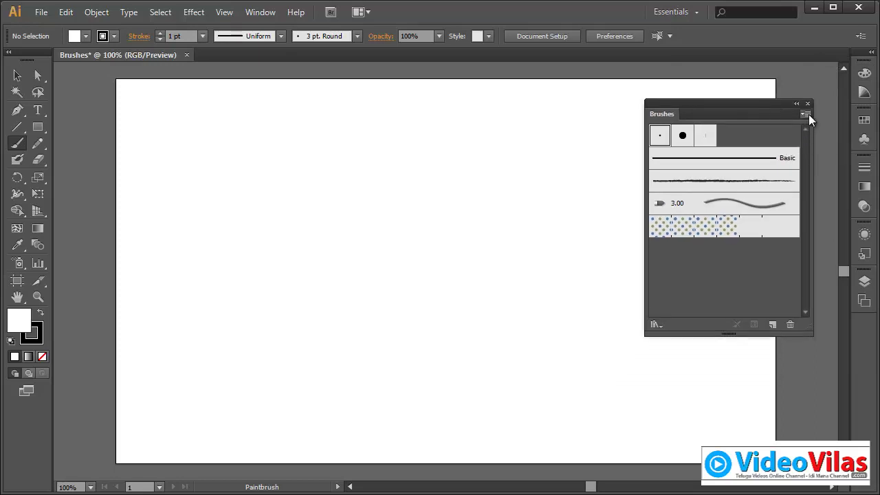
pyautogui.click(805, 114)
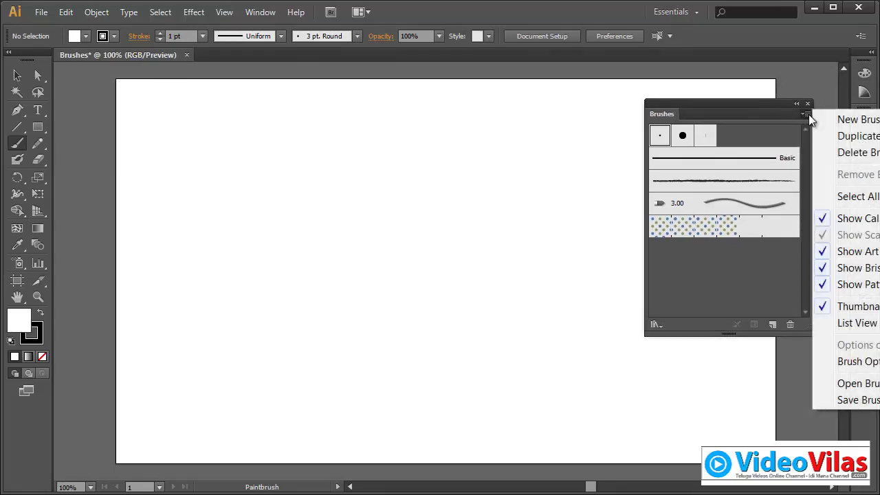
# Review the New Brush type choices and cancel without creating a brush
pyautogui.click(850, 121)
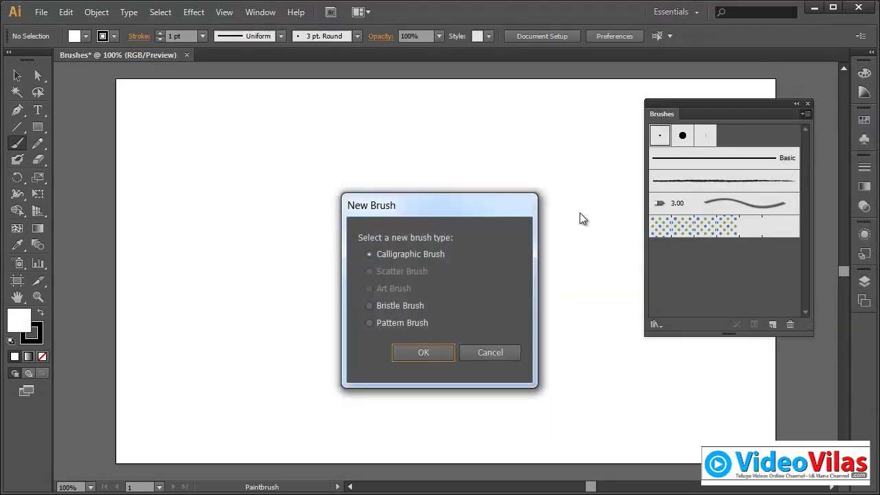
pyautogui.moveTo(507, 201)
pyautogui.mouseDown()
pyautogui.moveTo(507, 126)
pyautogui.moveTo(484, 124)
pyautogui.mouseUp()
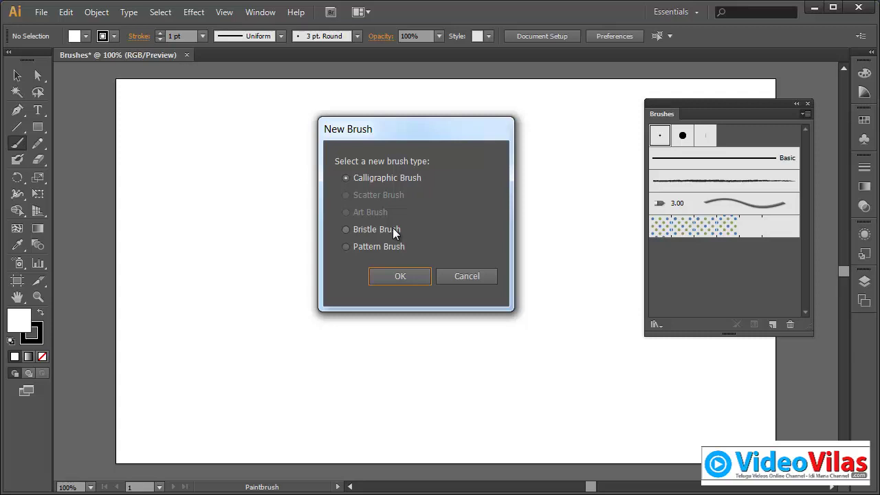
pyautogui.click(464, 275)
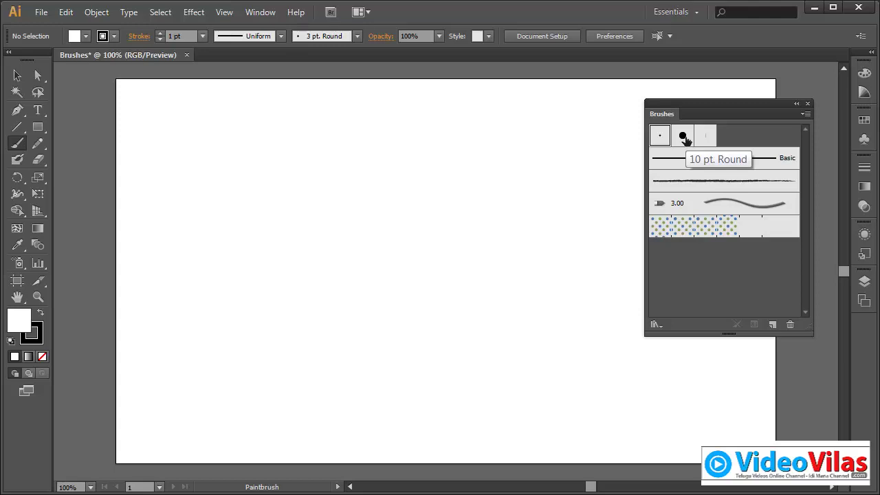
# View the 10 pt. Round Calligraphic Brush Options unchanged, then select the Basic brush
pyautogui.click(683, 137)
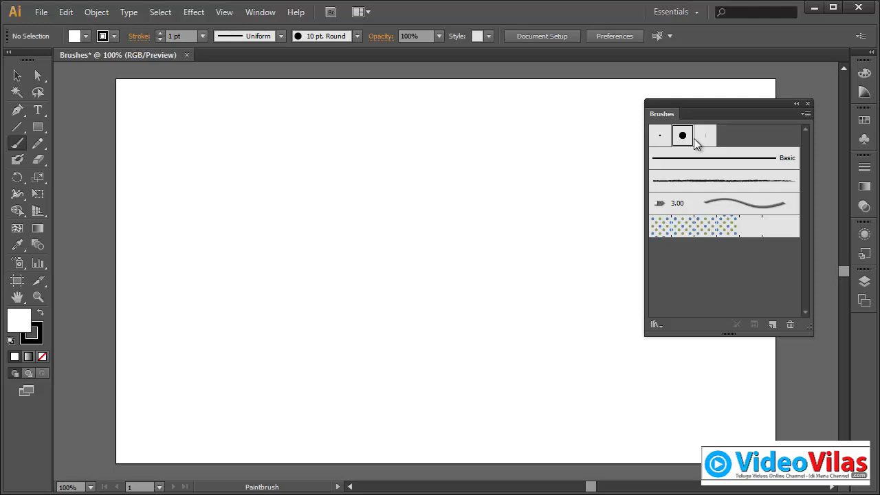
pyautogui.moveTo(693, 138); pyautogui.dragTo(686, 137)
pyautogui.doubleClick(684, 138)
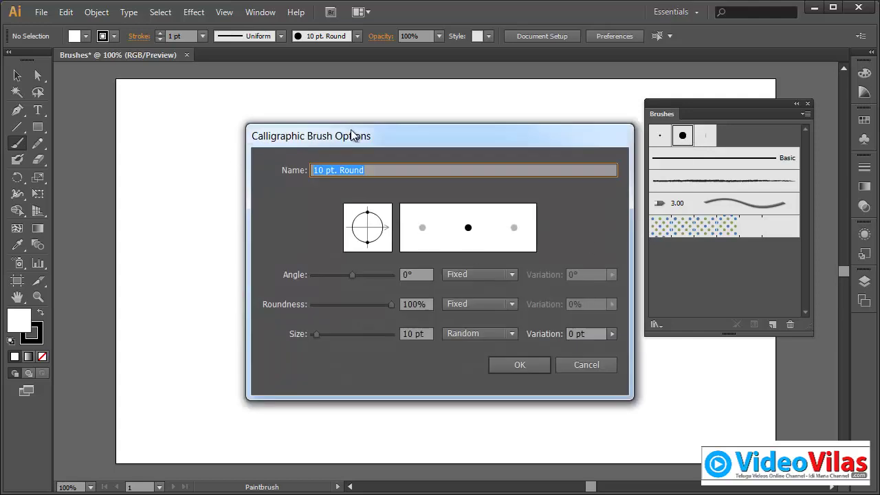
pyautogui.moveTo(352, 134); pyautogui.dragTo(317, 125)
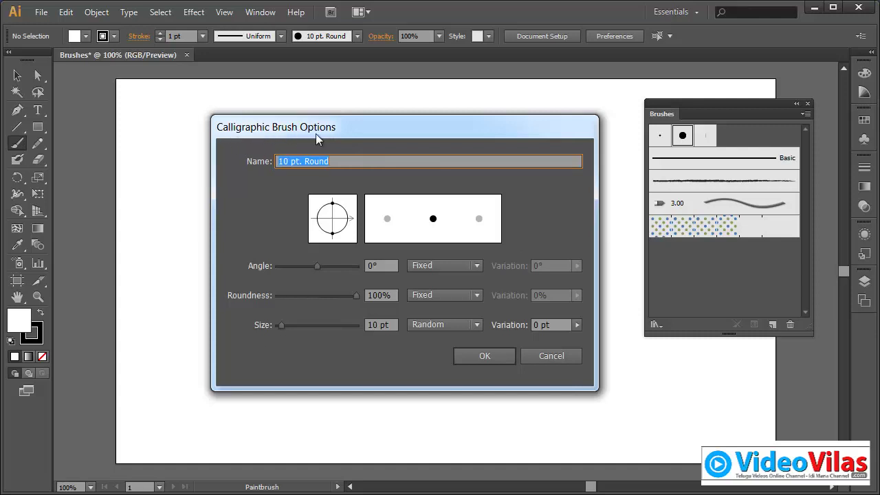
pyautogui.click(563, 357)
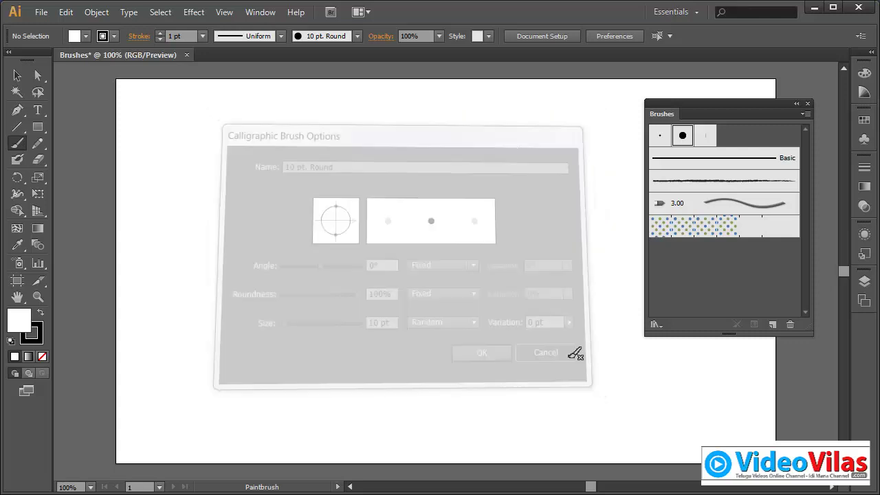
pyautogui.click(704, 164)
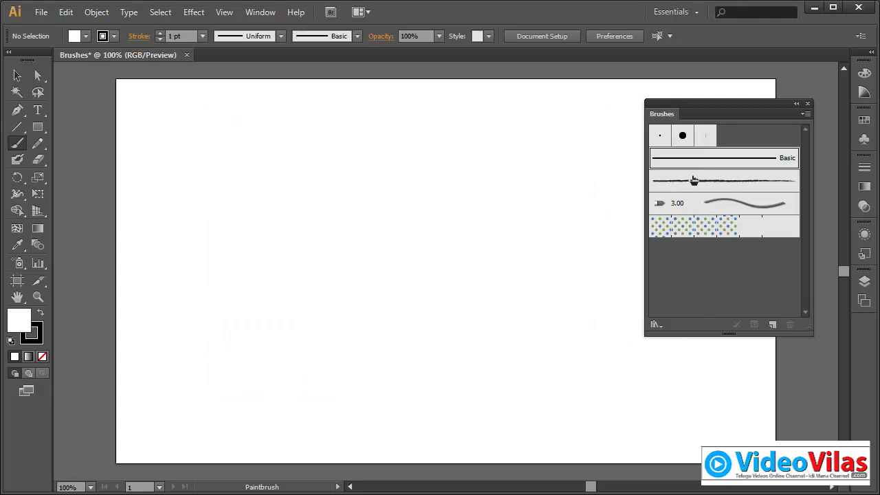
# View and cancel the Charcoal - Pencil, Cat's Tongue and Circles brush options in turn
pyautogui.doubleClick(700, 180)
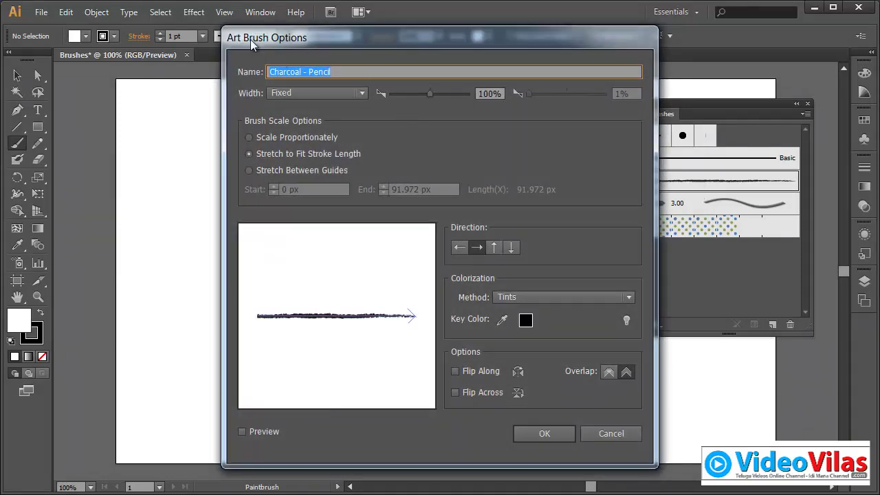
pyautogui.click(621, 433)
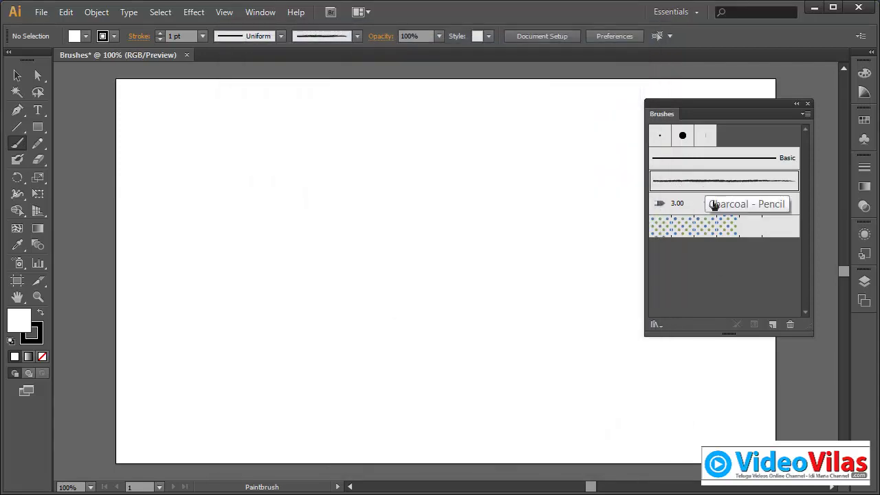
pyautogui.doubleClick(718, 206)
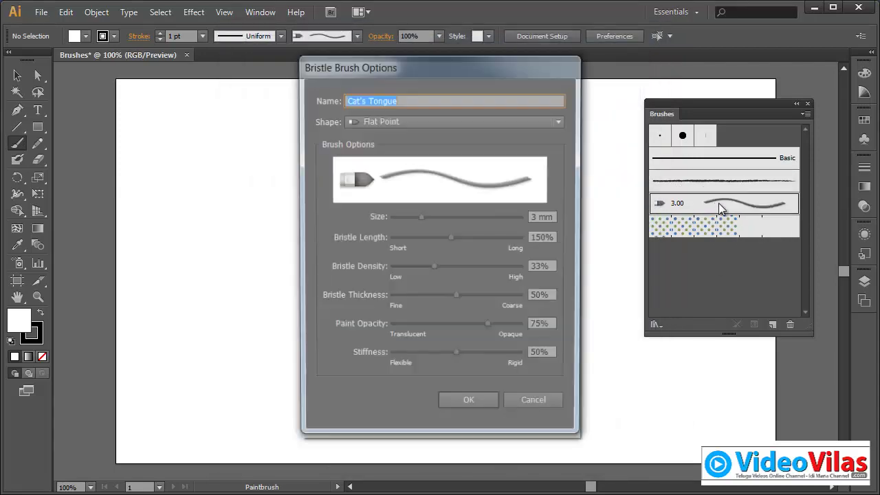
pyautogui.click(532, 409)
pyautogui.doubleClick(682, 229)
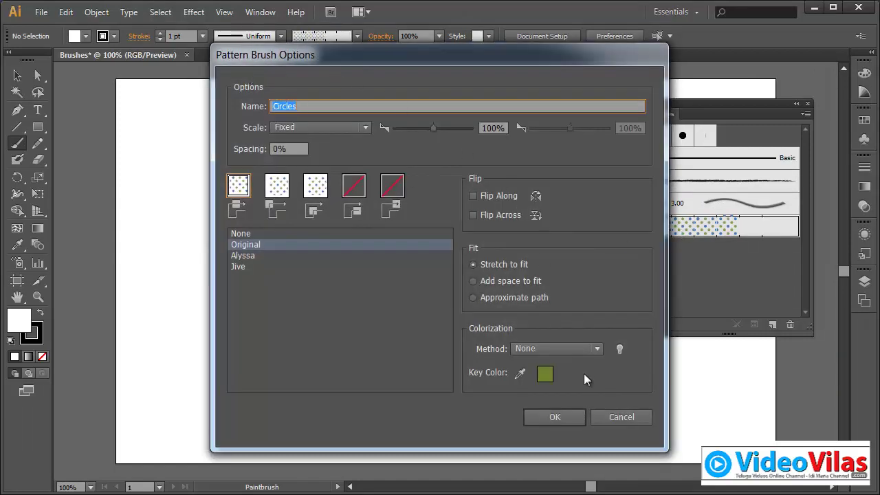
pyautogui.click(621, 417)
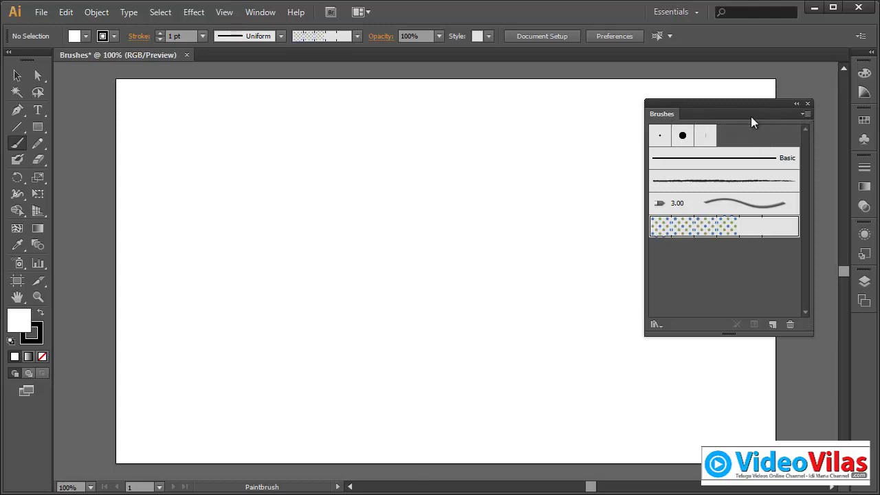
# Close the Brushes panel, take the Selection tool, and go to Window's brush libraries
pyautogui.click(807, 104)
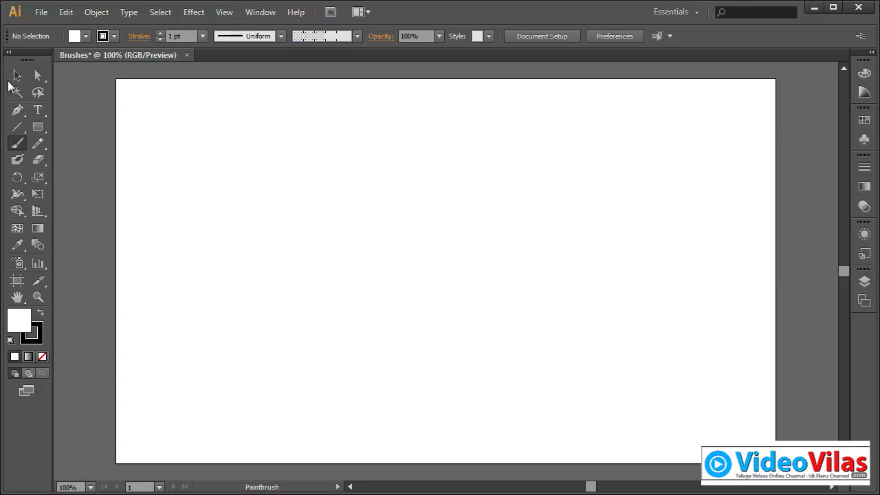
pyautogui.click(17, 76)
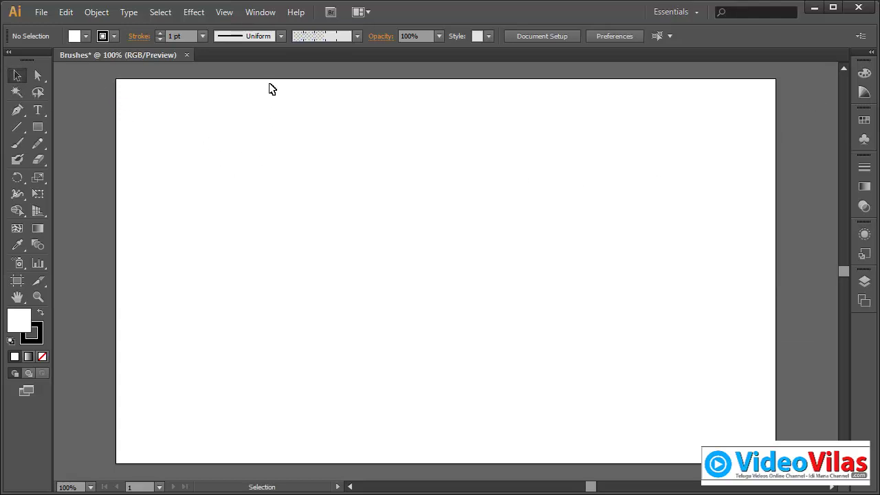
pyautogui.click(268, 13)
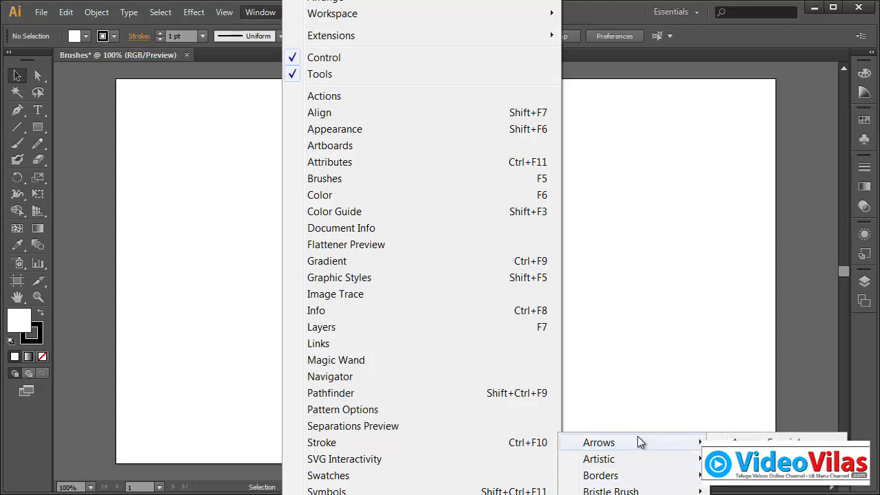
pyautogui.moveTo(599, 459)
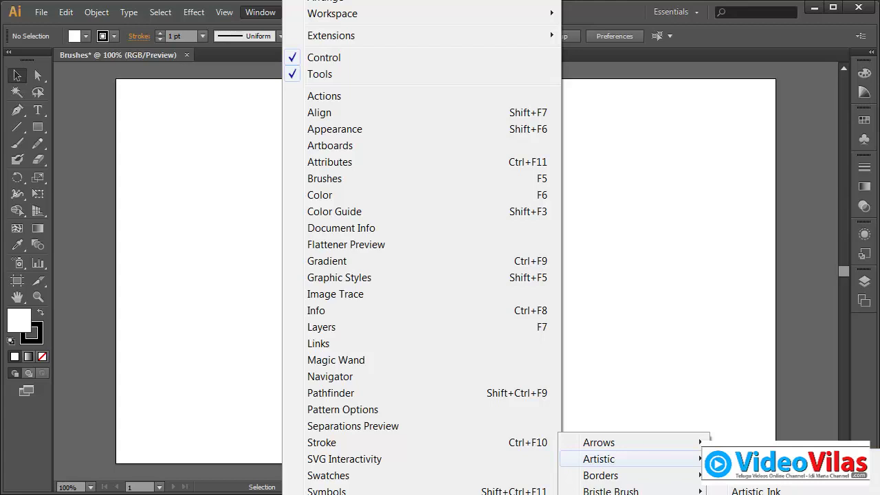
# Add the first Artistic_Paintbrush library stroke to the document and reopen the Brushes panel
pyautogui.click(756, 491)
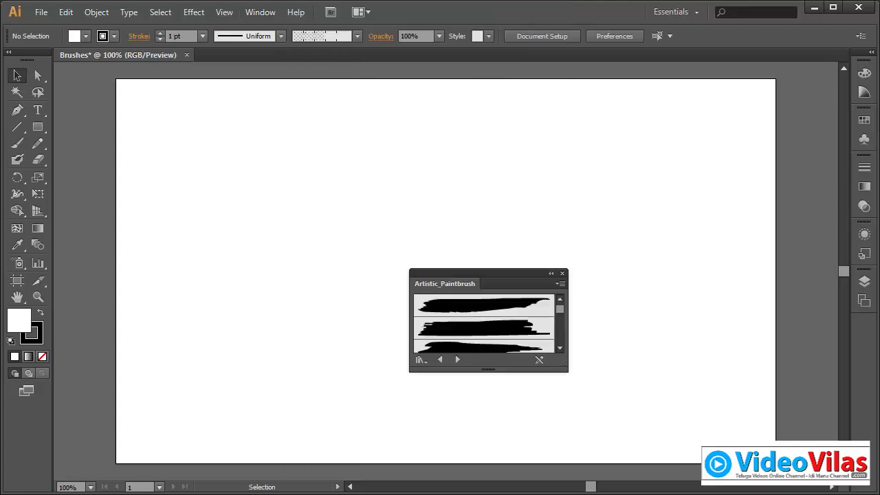
pyautogui.moveTo(515, 279); pyautogui.dragTo(615, 263)
pyautogui.click(604, 292)
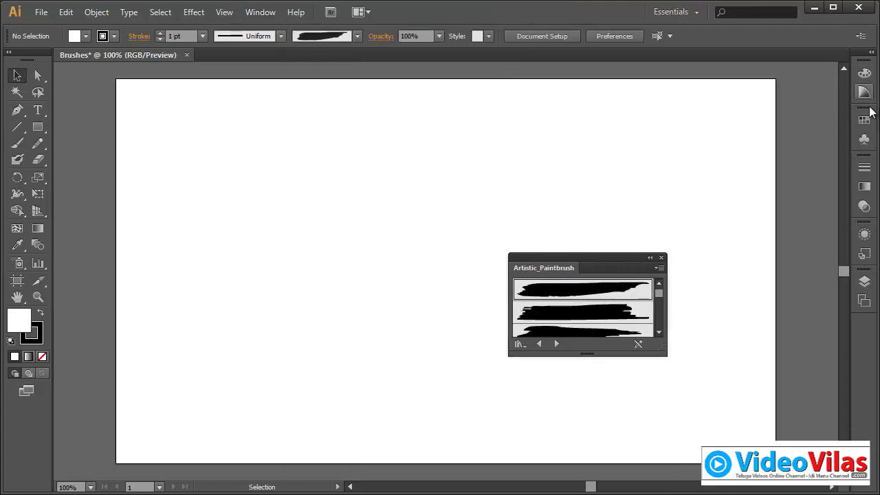
pyautogui.click(864, 139)
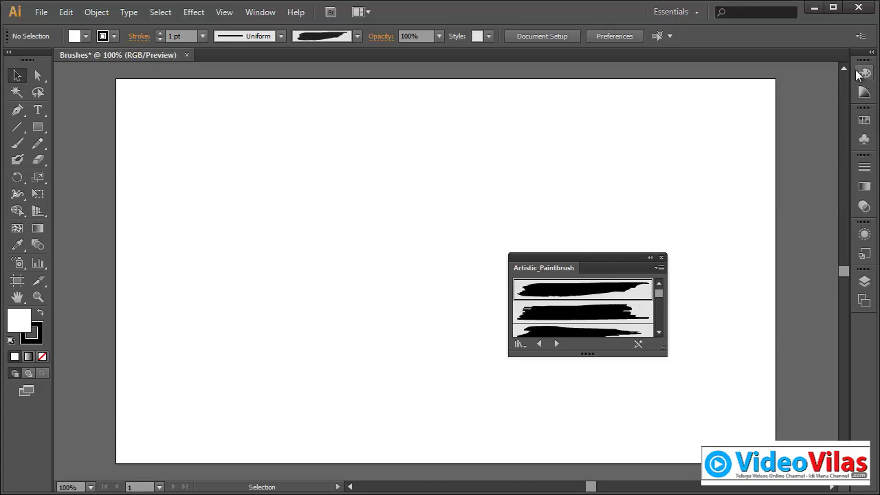
pyautogui.click(268, 11)
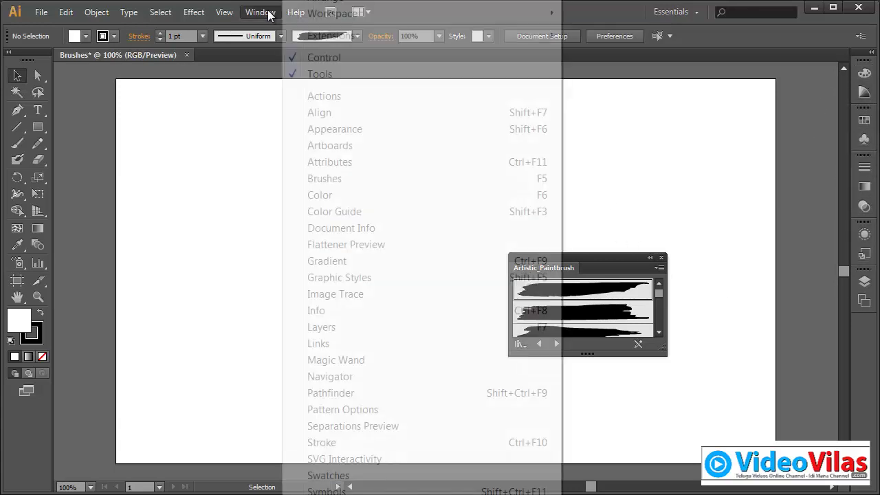
pyautogui.click(336, 181)
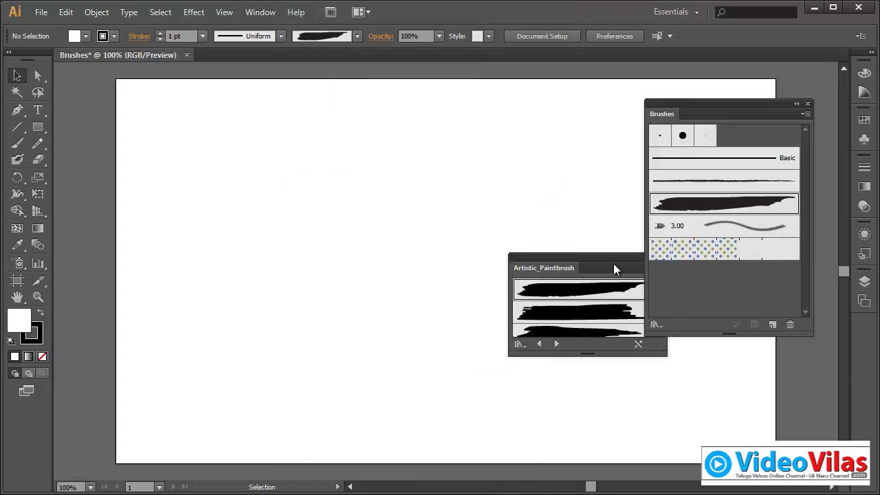
pyautogui.moveTo(613, 264); pyautogui.dragTo(537, 322)
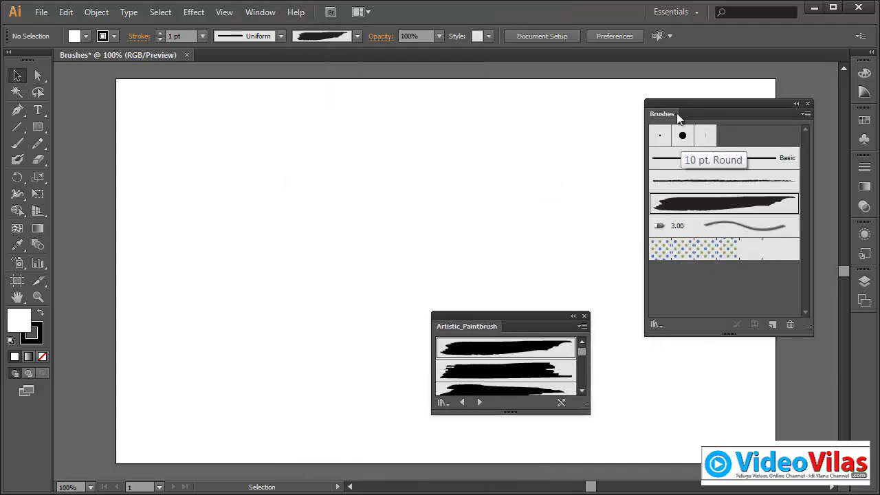
# Review the new Brush 1 options unchanged, close the Artistic_Paintbrush library, and reposition the Brushes panel
pyautogui.doubleClick(699, 207)
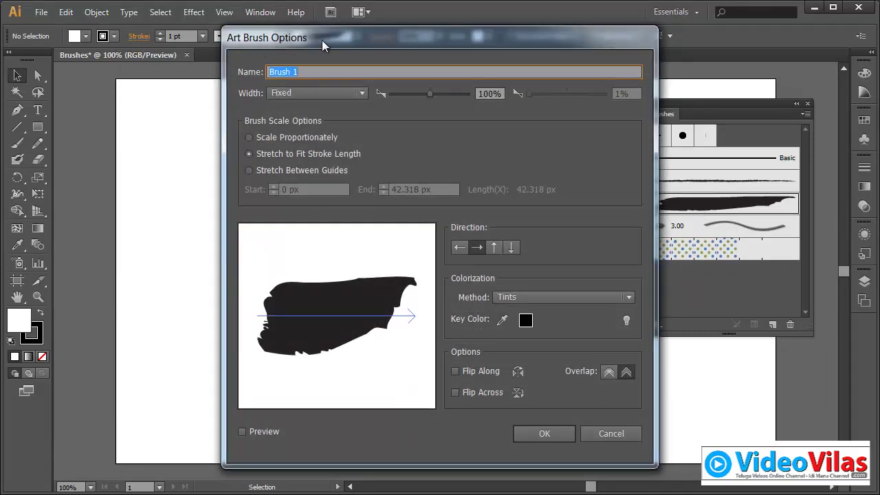
pyautogui.click(611, 433)
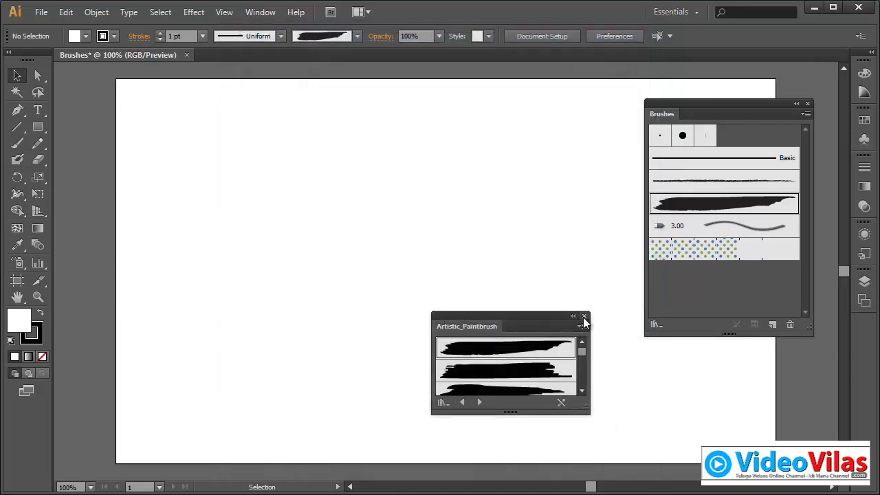
pyautogui.click(584, 317)
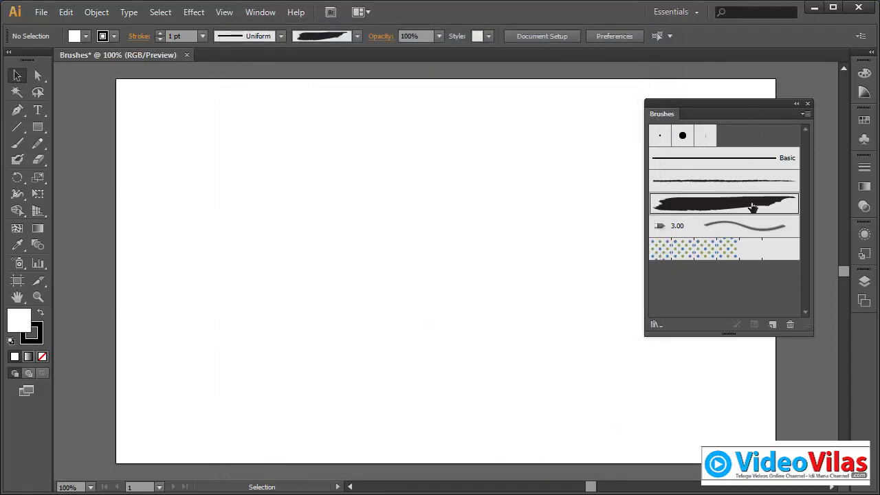
pyautogui.click(260, 11)
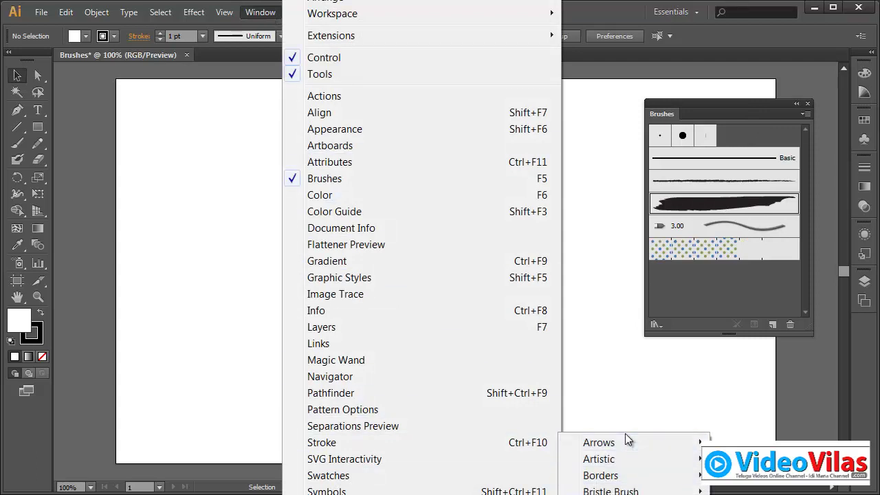
pyautogui.click(593, 12)
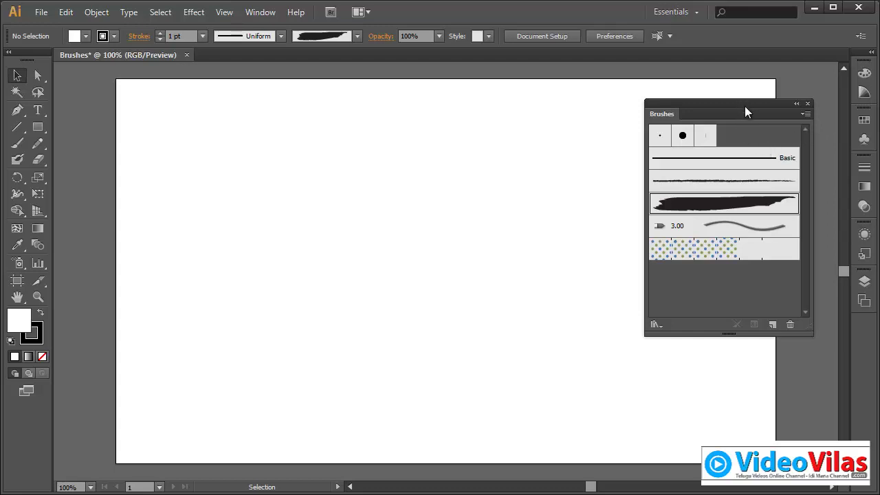
pyautogui.moveTo(744, 109)
pyautogui.mouseDown()
pyautogui.moveTo(679, 170)
pyautogui.moveTo(744, 114)
pyautogui.mouseUp()
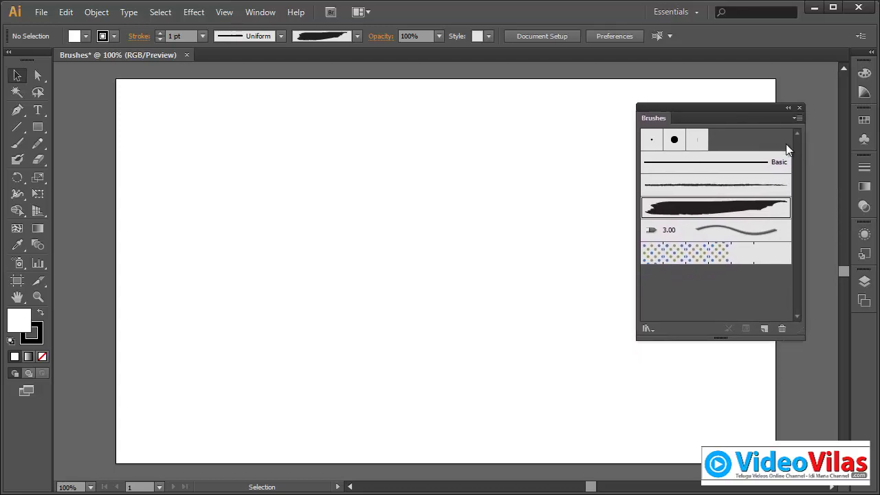
# Create a new Calligraphic Brush from the Brushes panel menu
pyautogui.click(797, 118)
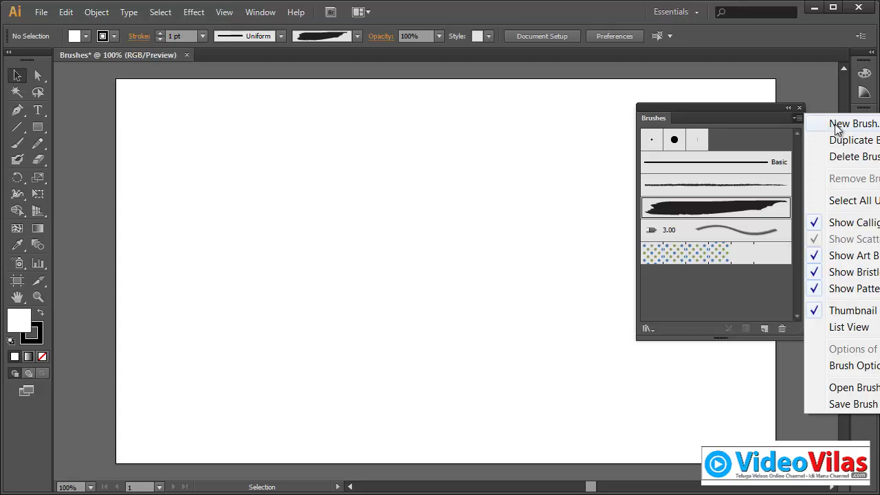
pyautogui.click(837, 129)
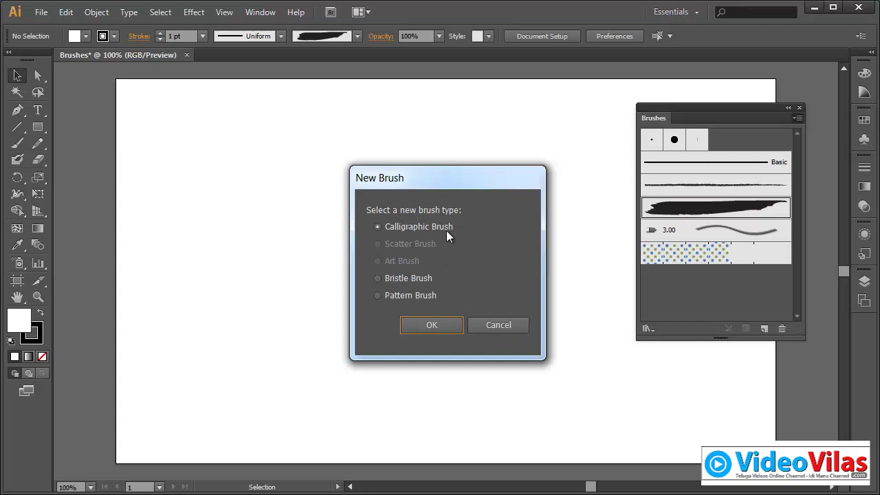
pyautogui.click(447, 323)
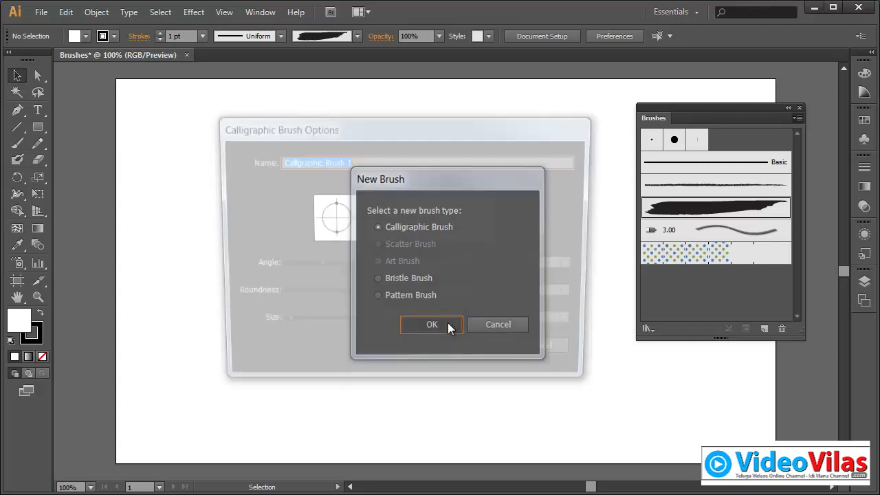
pyautogui.moveTo(424, 129); pyautogui.dragTo(443, 175)
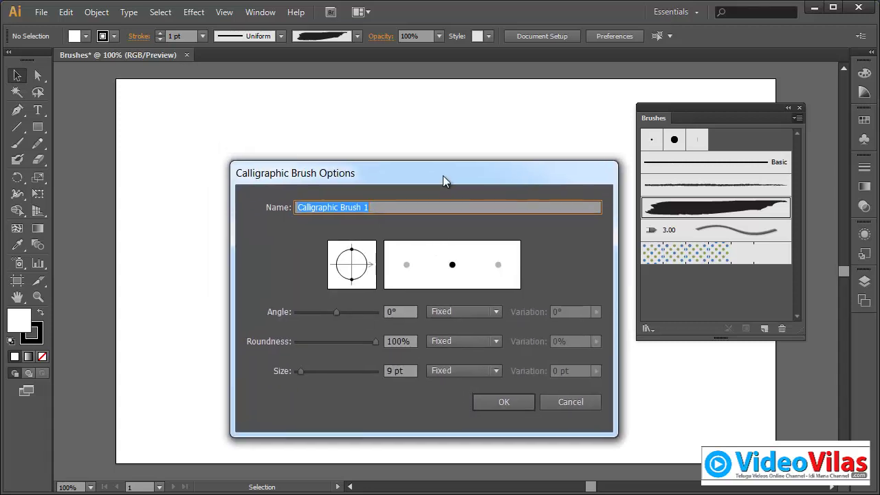
# Name the brush 'My first Calligraphic Brush', correcting the typo, and set Angle to 0°
pyautogui.write('M')
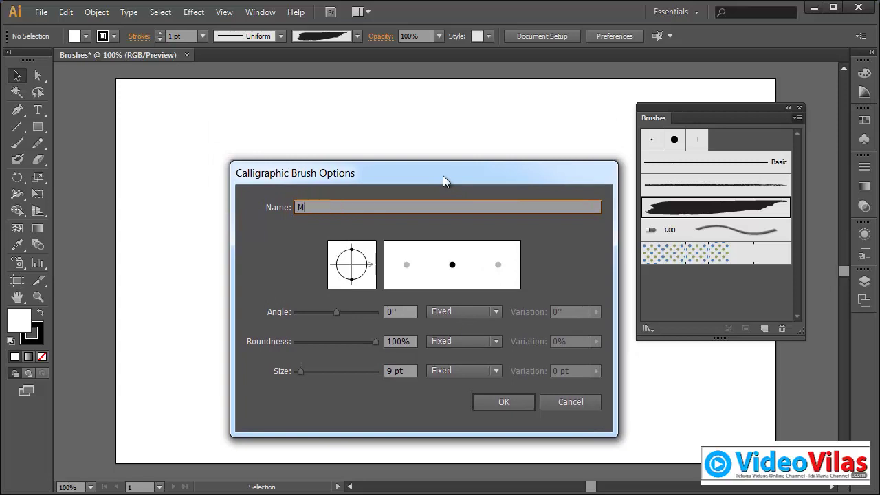
pyautogui.write('y first Call')
pyautogui.write('igraphci Brus')
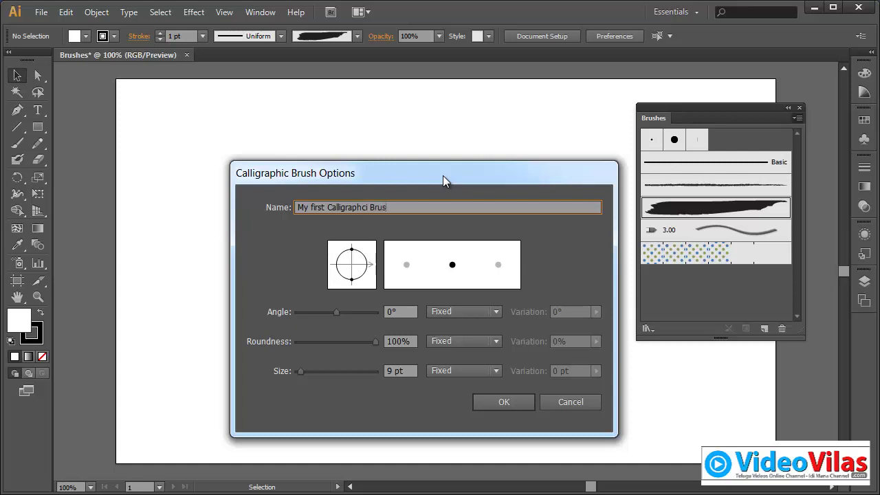
pyautogui.write('h')
pyautogui.press('Left')
pyautogui.press('Left')
pyautogui.press('Left')
pyautogui.press('BackSpace')
pyautogui.press('BackSpace')
pyautogui.write('ic')
pyautogui.moveTo(336, 311)
pyautogui.mouseDown()
pyautogui.moveTo(324, 314)
pyautogui.moveTo(339, 323)
pyautogui.mouseUp()
pyautogui.write('0')
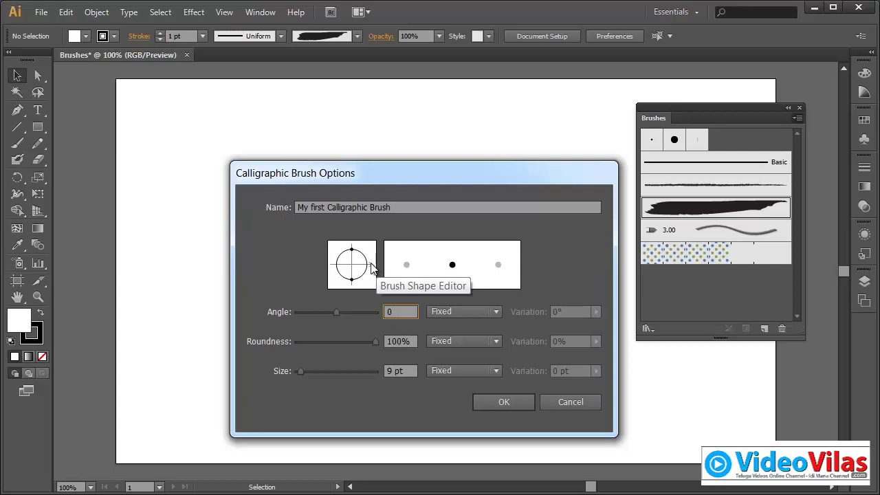
pyautogui.moveTo(375, 267); pyautogui.dragTo(342, 253)
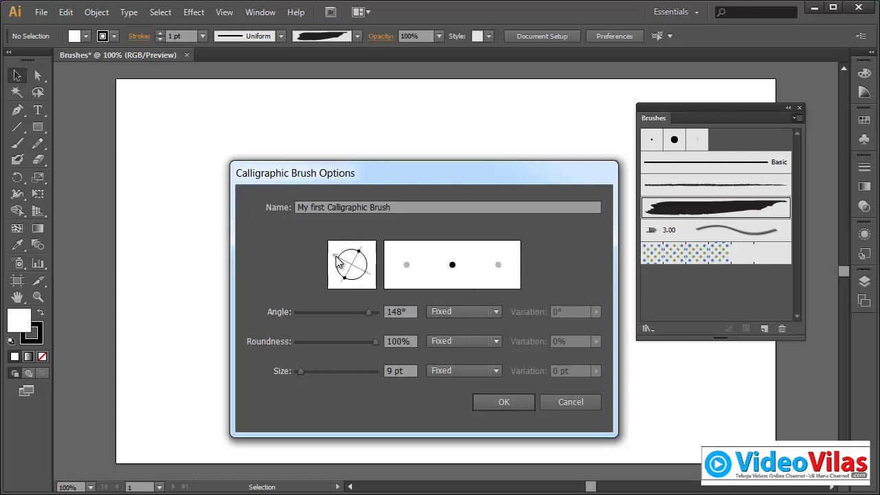
pyautogui.moveTo(341, 253); pyautogui.dragTo(376, 260)
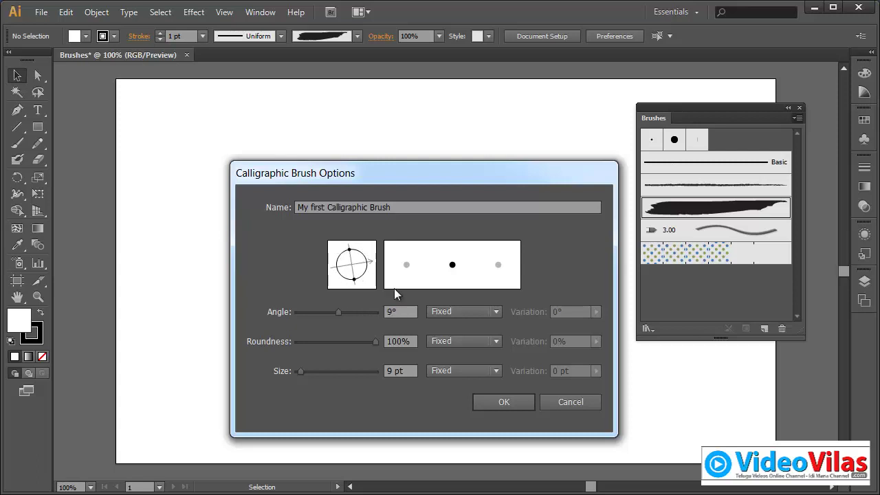
pyautogui.click(401, 311)
pyautogui.write('0')
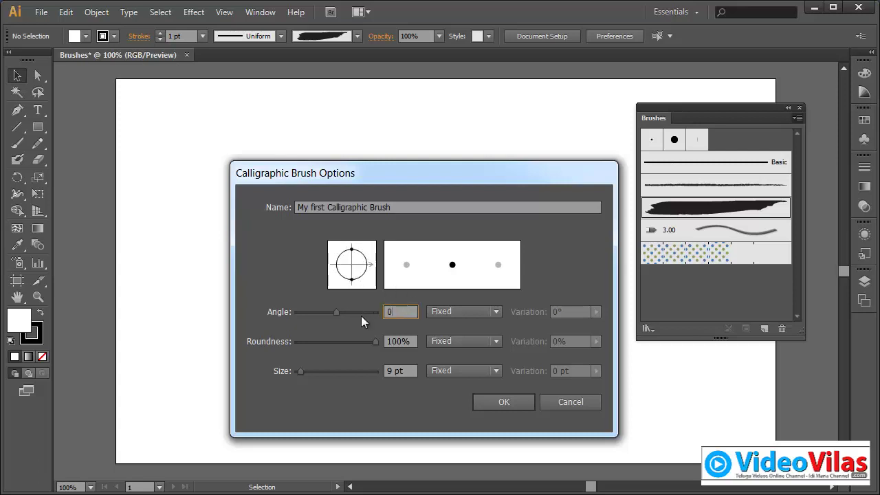
pyautogui.click(399, 341)
# Test the Roundness slider, then adjust the brush Size back and forth to settle at 46 pt
pyautogui.click(376, 343)
pyautogui.moveTo(376, 344)
pyautogui.mouseDown()
pyautogui.moveTo(338, 344)
pyautogui.moveTo(363, 355)
pyautogui.moveTo(326, 343)
pyautogui.moveTo(386, 354)
pyautogui.mouseUp()
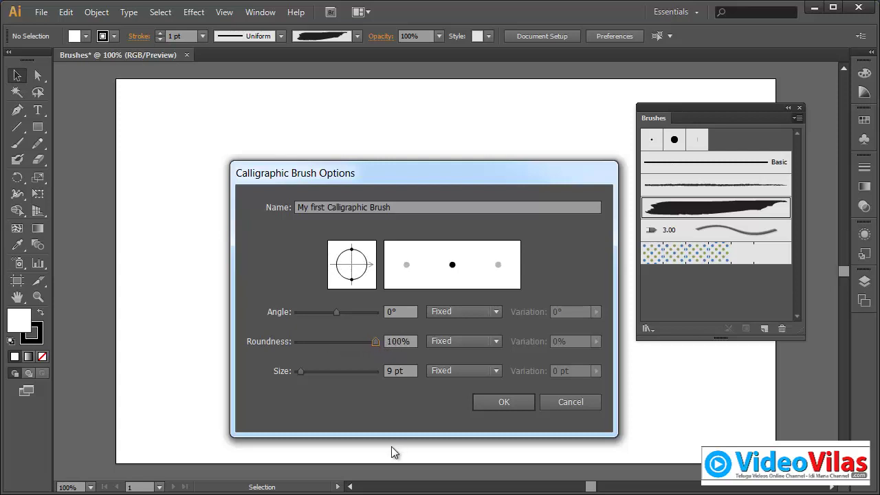
pyautogui.moveTo(301, 371); pyautogui.dragTo(377, 377)
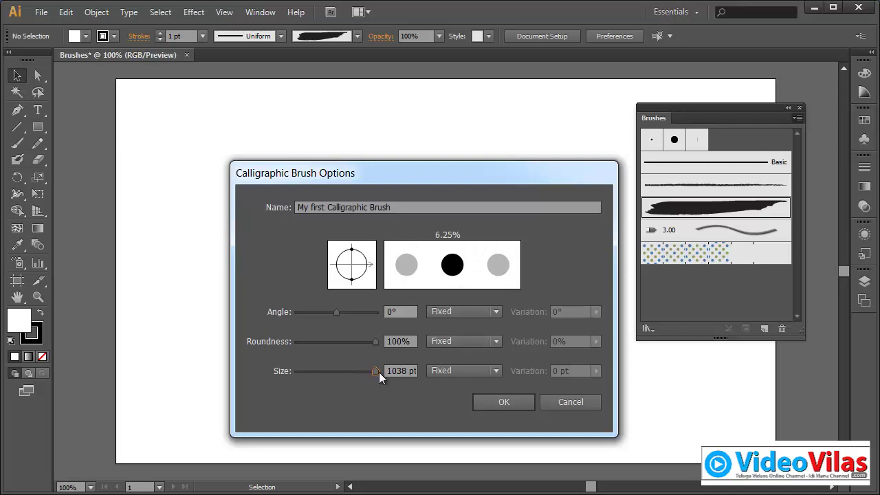
pyautogui.moveTo(377, 372); pyautogui.dragTo(330, 380)
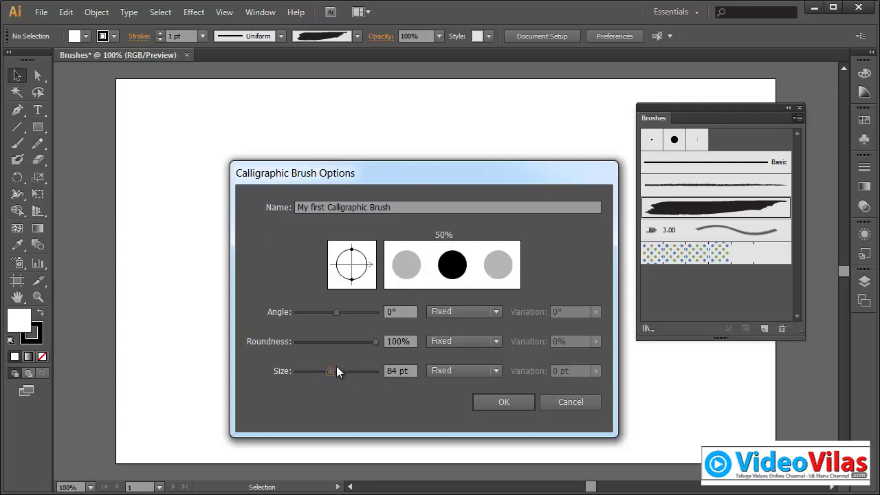
pyautogui.moveTo(330, 372); pyautogui.dragTo(385, 378)
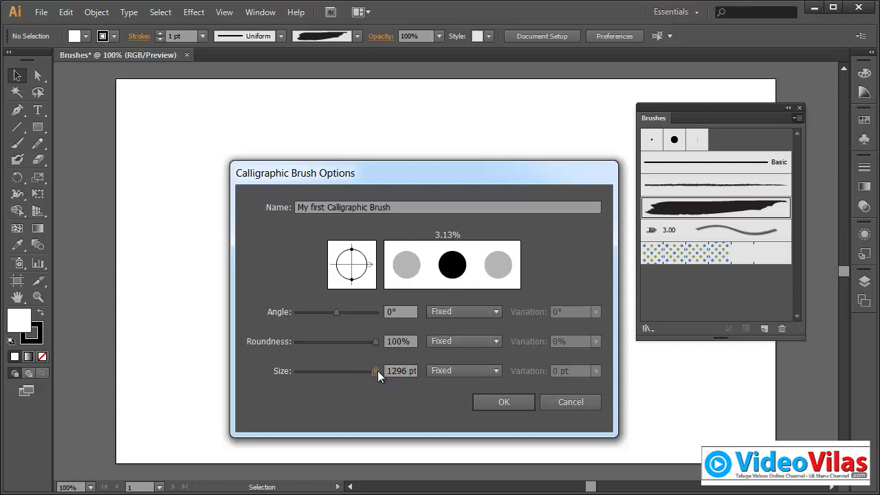
pyautogui.moveTo(377, 371); pyautogui.dragTo(318, 377)
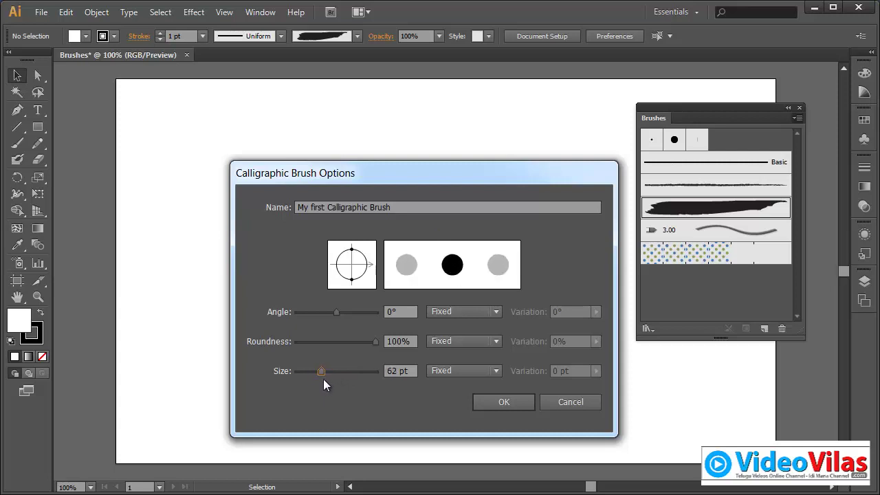
pyautogui.moveTo(322, 379); pyautogui.dragTo(328, 379)
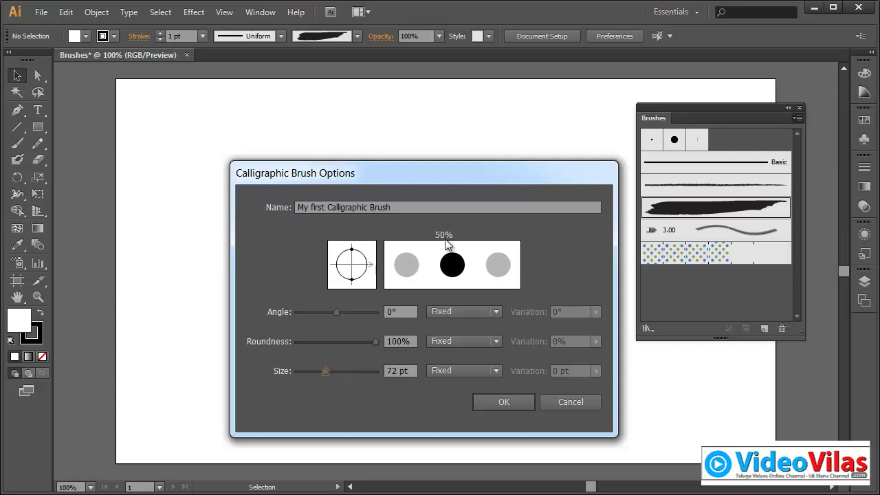
pyautogui.moveTo(326, 370); pyautogui.dragTo(316, 372)
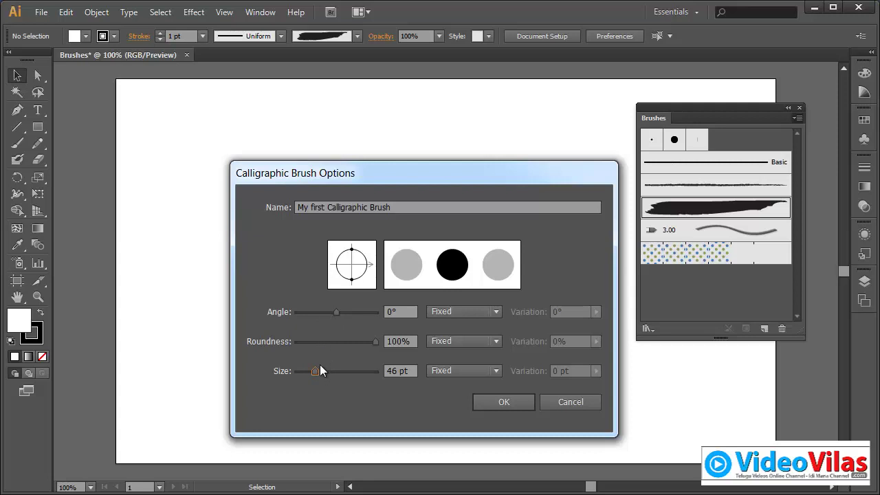
# Set the calligraphic brush to Angle 45°, Roundness 60% and Size 30 pt, and save it
pyautogui.doubleClick(410, 311)
pyautogui.write('45')
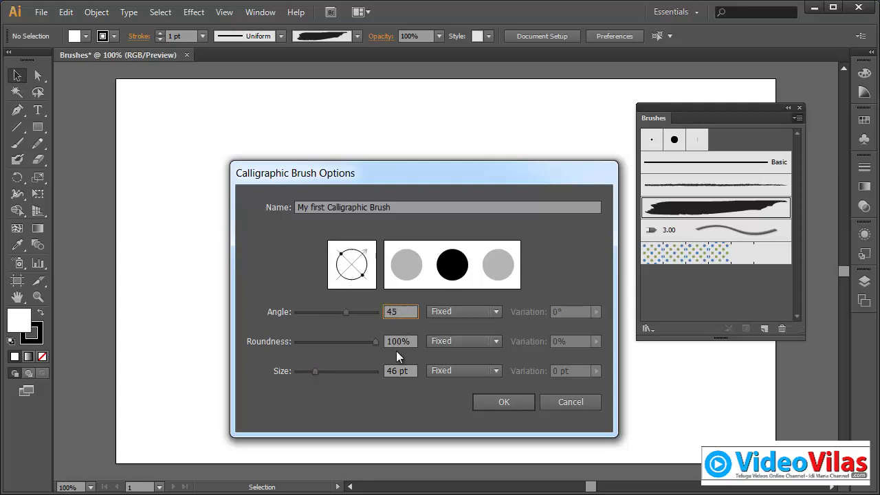
pyautogui.doubleClick(397, 342)
pyautogui.write('60')
pyautogui.doubleClick(402, 372)
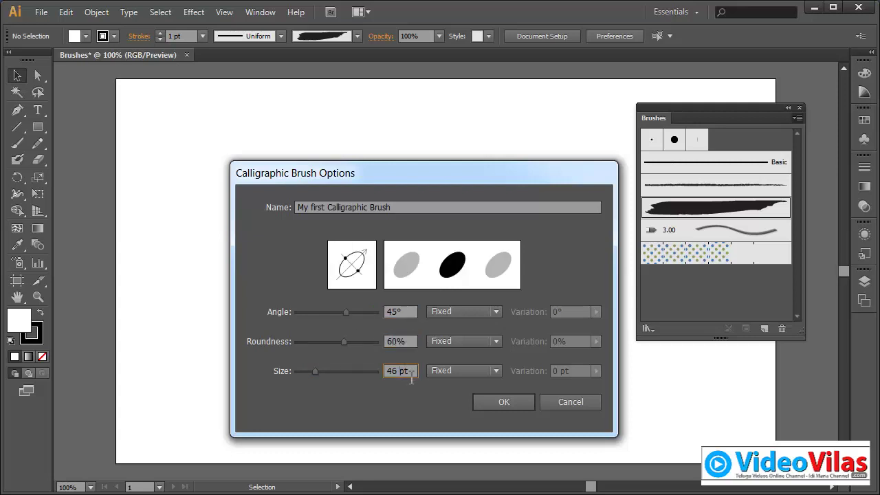
pyautogui.write('3')
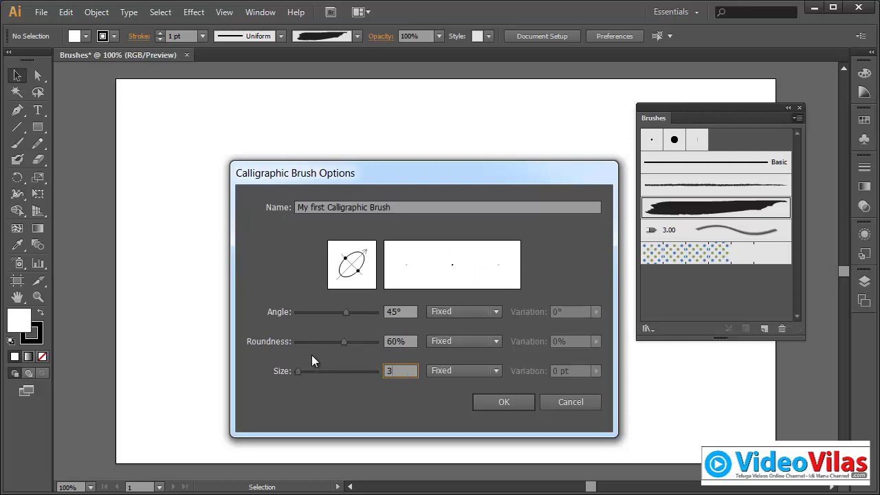
pyautogui.write('0')
pyautogui.click(404, 348)
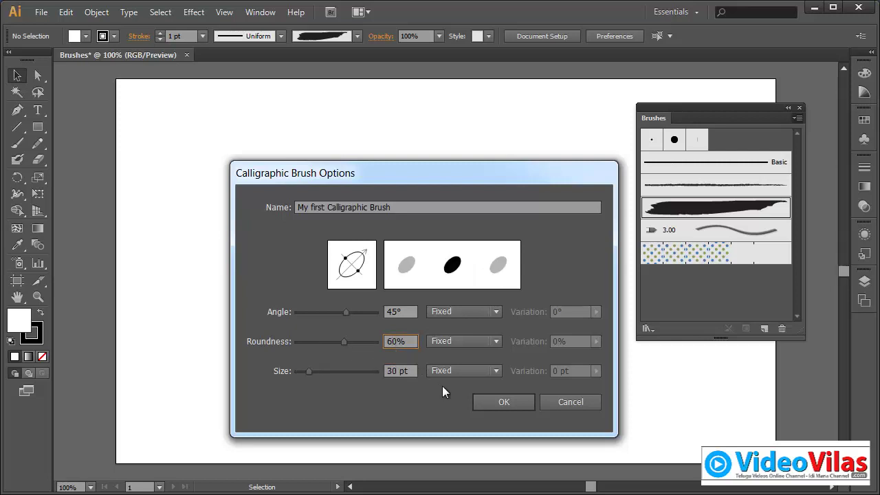
pyautogui.click(500, 400)
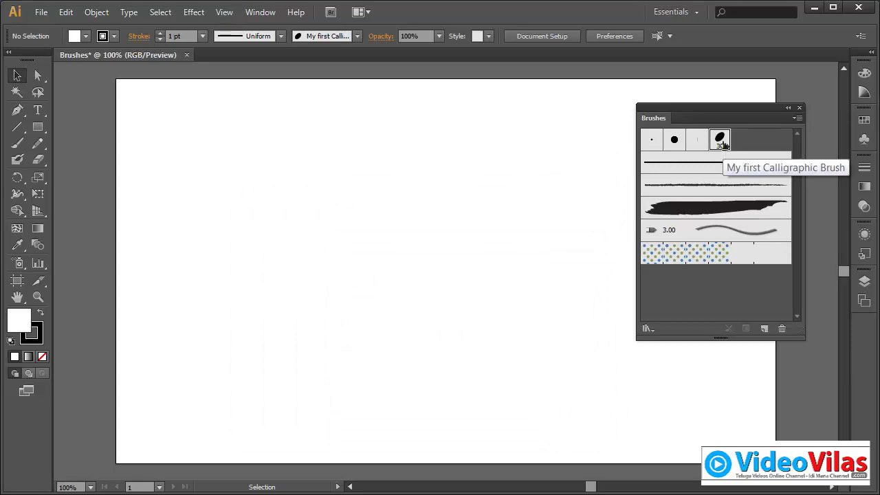
# Paint the letters S, A, T, Y, A, M with the Paintbrush using the calligraphic brush
pyautogui.click(17, 143)
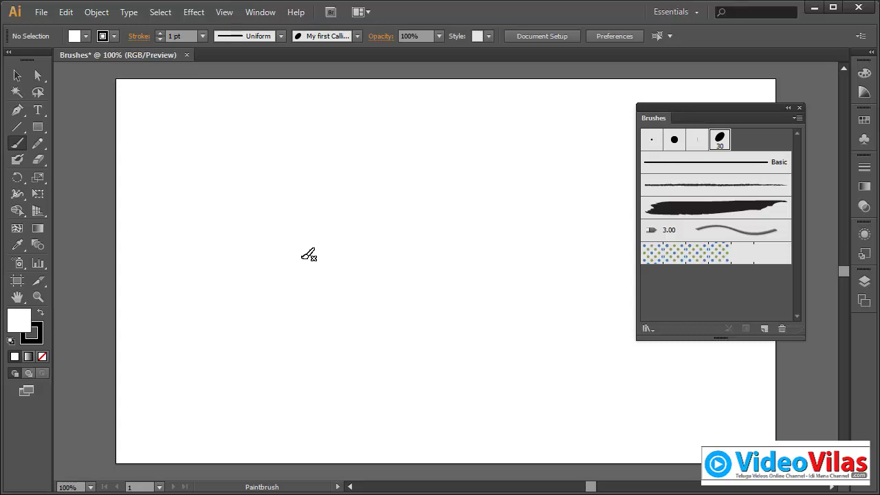
pyautogui.moveTo(340, 169)
pyautogui.mouseDown()
pyautogui.moveTo(304, 172)
pyautogui.moveTo(279, 316)
pyautogui.mouseUp()
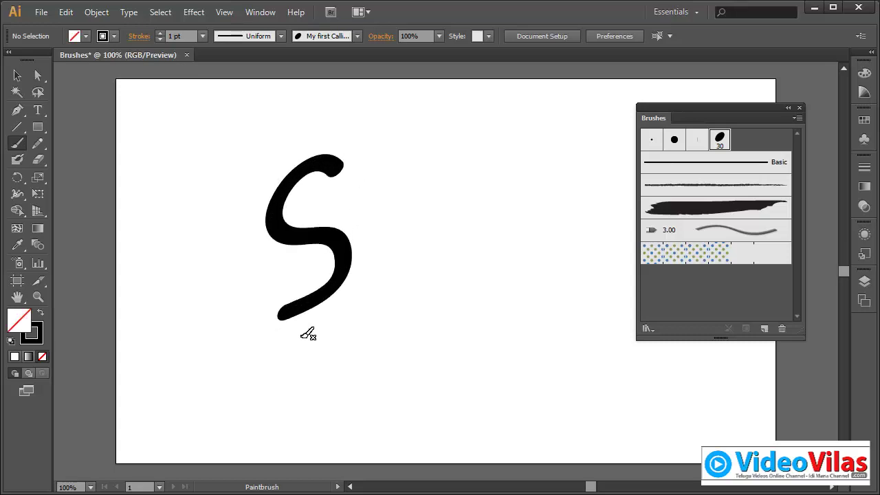
pyautogui.moveTo(368, 260)
pyautogui.mouseDown()
pyautogui.moveTo(377, 172)
pyautogui.moveTo(410, 247)
pyautogui.mouseUp()
pyautogui.moveTo(337, 219)
pyautogui.mouseDown()
pyautogui.moveTo(409, 204)
pyautogui.moveTo(428, 217)
pyautogui.mouseUp()
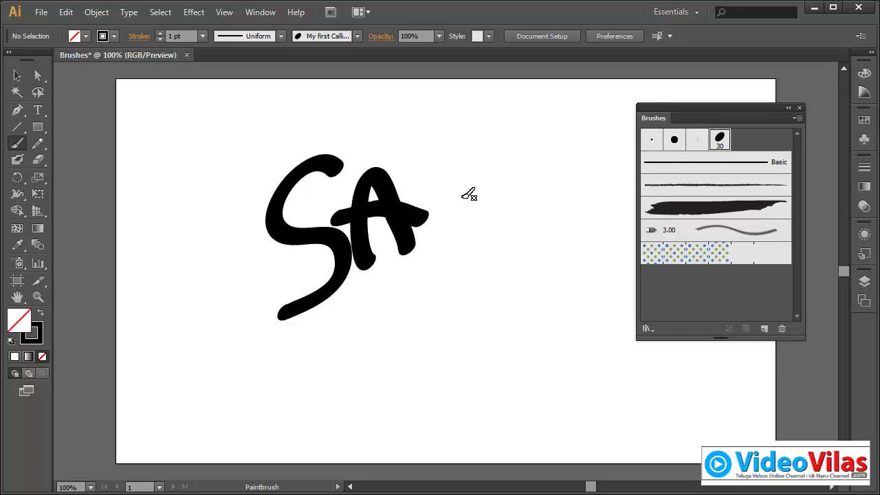
pyautogui.moveTo(410, 164)
pyautogui.mouseDown()
pyautogui.moveTo(485, 183)
pyautogui.moveTo(447, 229)
pyautogui.moveTo(451, 287)
pyautogui.mouseUp()
pyautogui.moveTo(470, 205)
pyautogui.mouseDown()
pyautogui.moveTo(482, 225)
pyautogui.moveTo(501, 225)
pyautogui.moveTo(462, 327)
pyautogui.mouseUp()
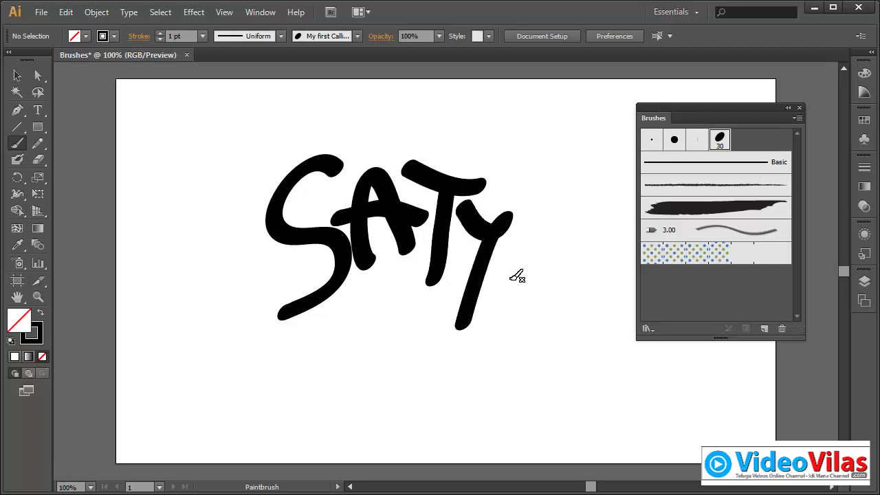
pyautogui.moveTo(502, 278)
pyautogui.mouseDown()
pyautogui.moveTo(526, 211)
pyautogui.moveTo(558, 252)
pyautogui.moveTo(558, 276)
pyautogui.mouseUp()
pyautogui.moveTo(502, 247); pyautogui.dragTo(550, 248)
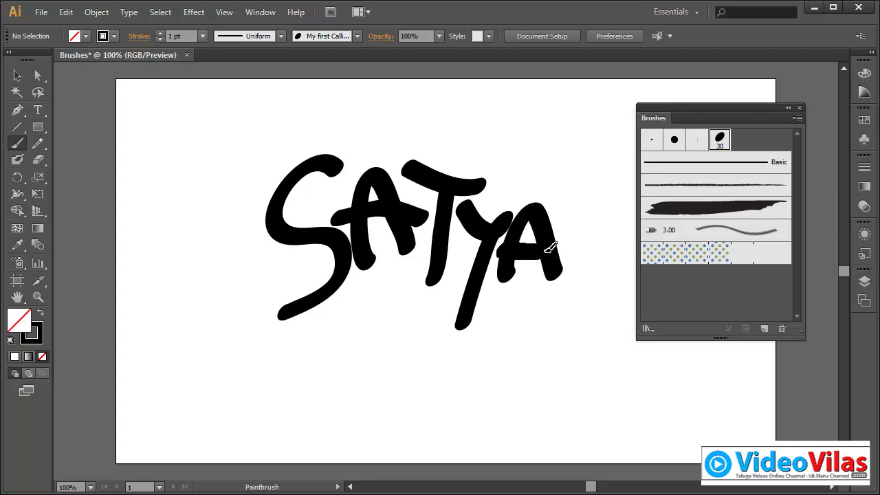
pyautogui.moveTo(574, 173)
pyautogui.mouseDown()
pyautogui.moveTo(579, 272)
pyautogui.moveTo(589, 198)
pyautogui.moveTo(611, 172)
pyautogui.moveTo(634, 260)
pyautogui.mouseUp()
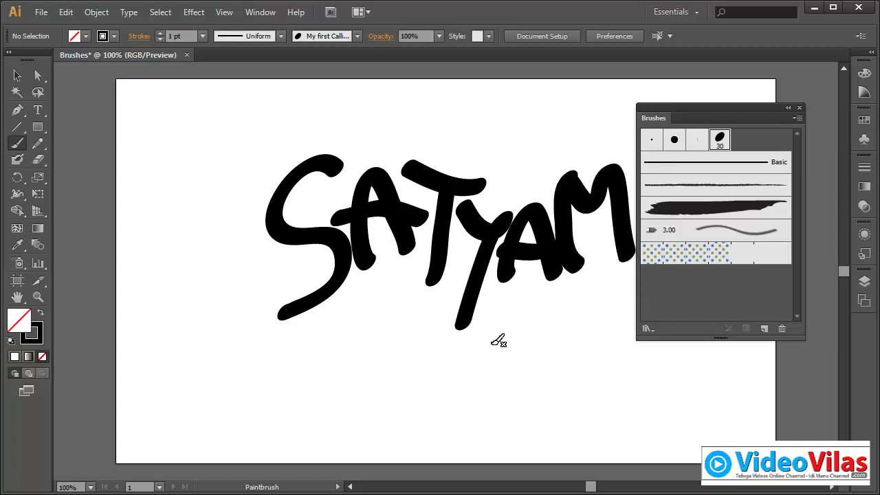
# Add a curved underline swoosh and short dashes beneath SATYAM
pyautogui.moveTo(473, 358); pyautogui.dragTo(599, 292)
pyautogui.moveTo(524, 347); pyautogui.dragTo(583, 323)
pyautogui.moveTo(572, 356); pyautogui.dragTo(563, 363)
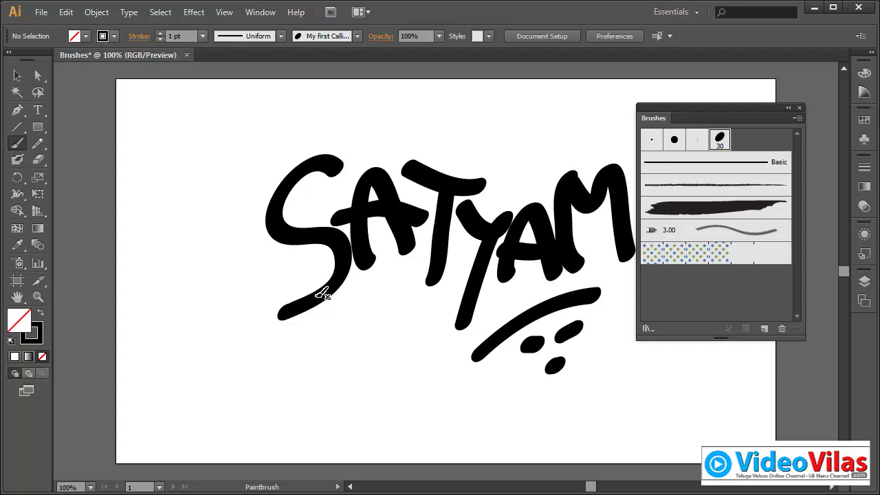
# Reopen My first Calligraphic Brush options, lower Roundness to 20%, and preview it on SATYAM
pyautogui.doubleClick(719, 139)
pyautogui.moveTo(589, 171)
pyautogui.mouseDown()
pyautogui.moveTo(698, 197)
pyautogui.moveTo(873, 193)
pyautogui.mouseUp()
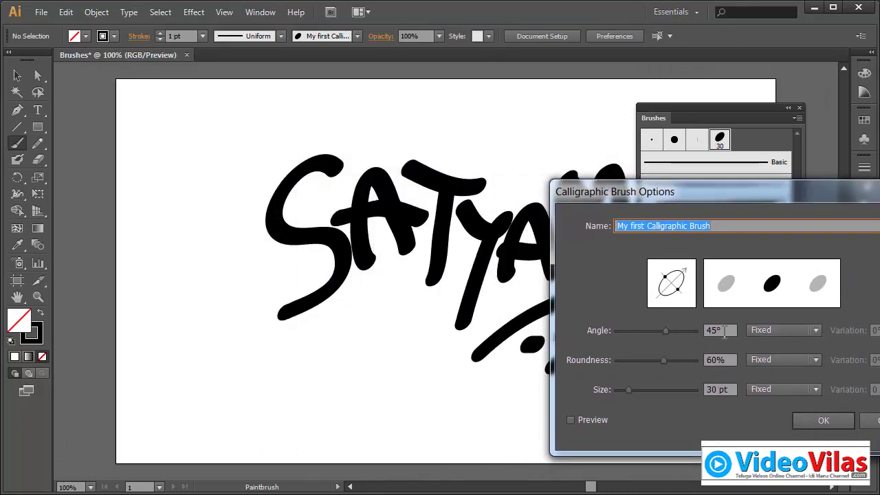
pyautogui.click(723, 331)
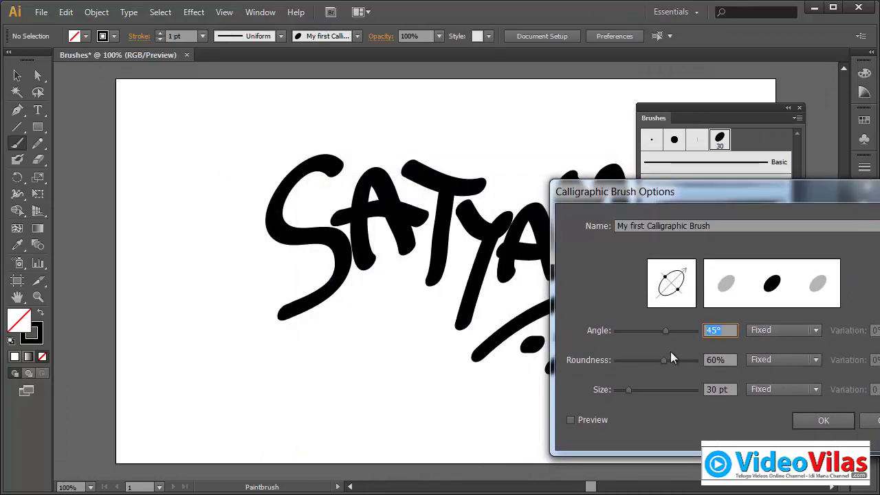
pyautogui.click(720, 360)
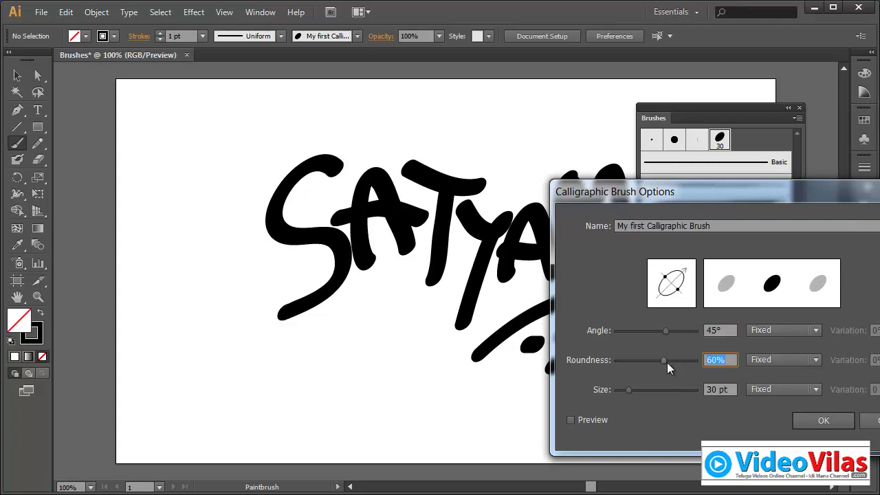
pyautogui.write('20')
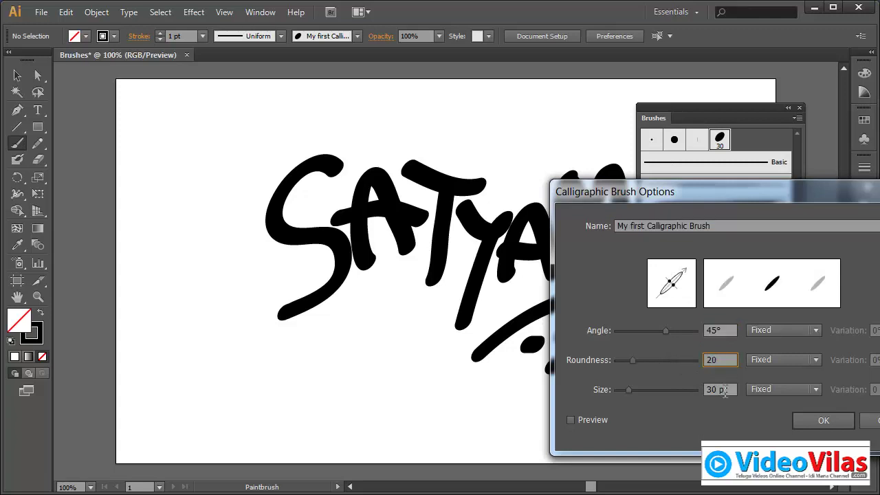
pyautogui.click(723, 389)
pyautogui.click(571, 419)
pyautogui.moveTo(627, 192); pyautogui.dragTo(734, 153)
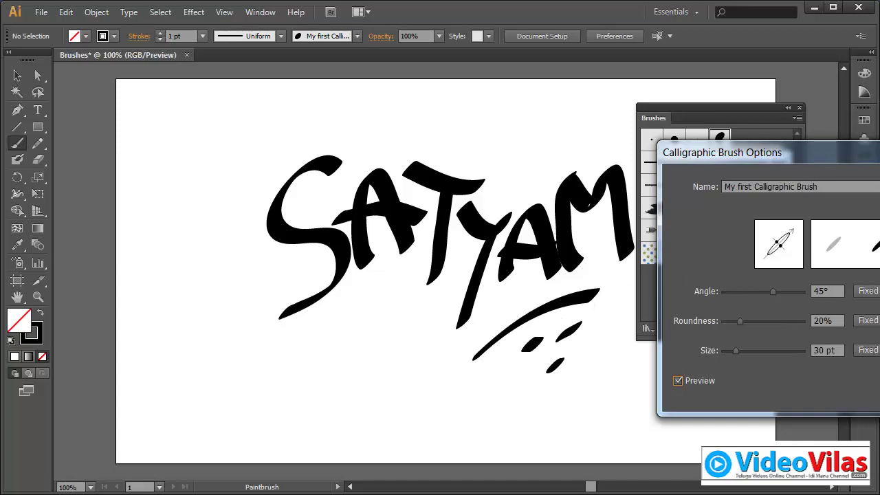
# Rotate the calligraphic brush tip in the shape editor, settling the angle at 48°
pyautogui.moveTo(731, 158); pyautogui.dragTo(693, 224)
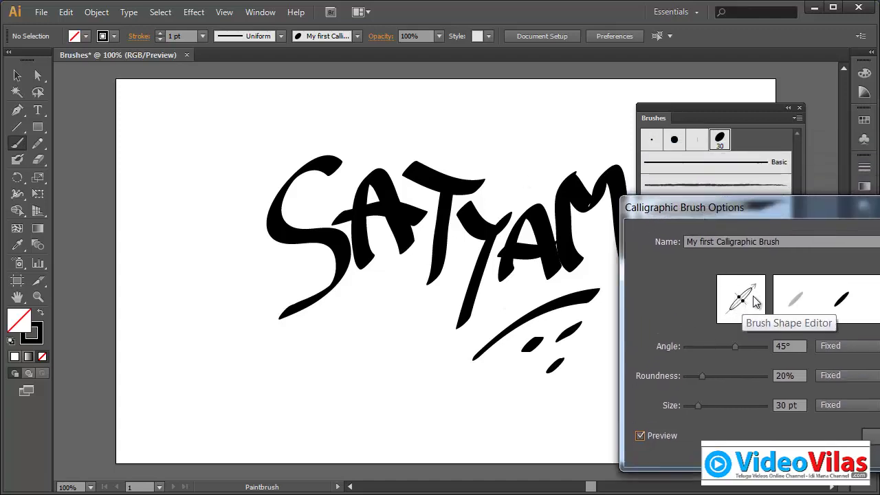
pyautogui.moveTo(748, 289); pyautogui.dragTo(730, 287)
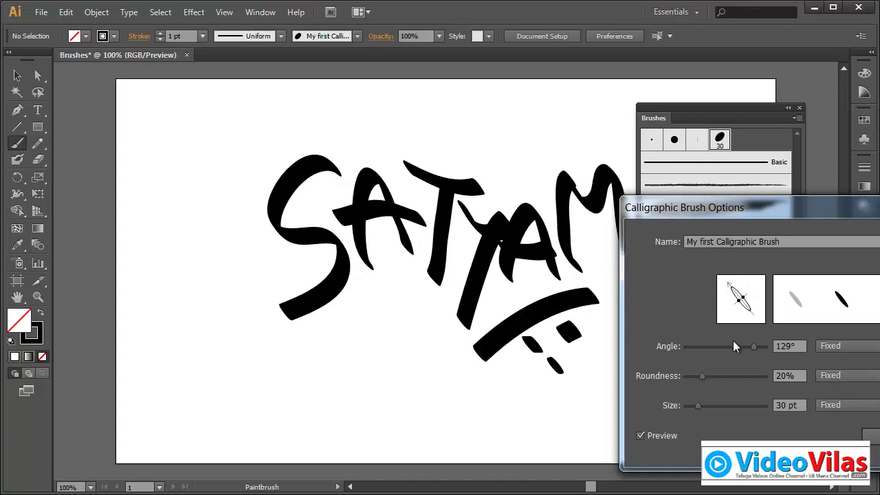
pyautogui.moveTo(732, 285)
pyautogui.mouseDown()
pyautogui.moveTo(757, 292)
pyautogui.moveTo(754, 285)
pyautogui.mouseUp()
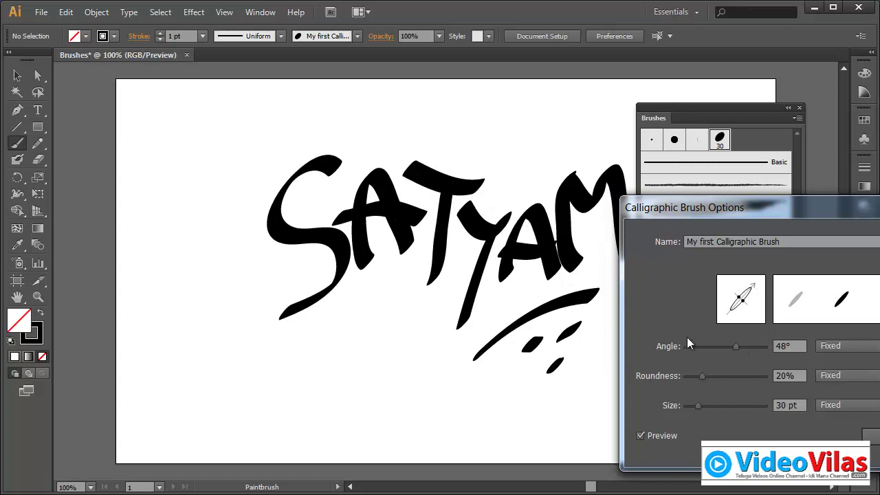
pyautogui.click(856, 351)
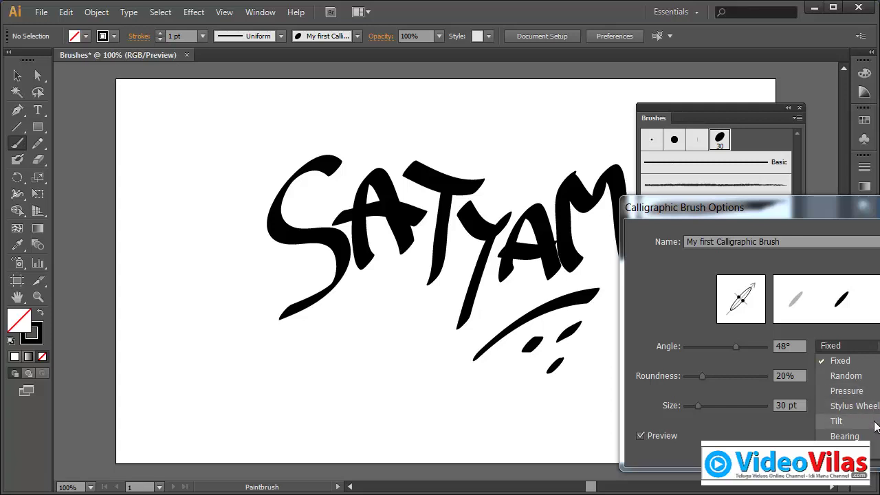
# Try Random angle variation, switch back to Fixed, then cancel the brush option changes
pyautogui.click(859, 361)
pyautogui.click(858, 349)
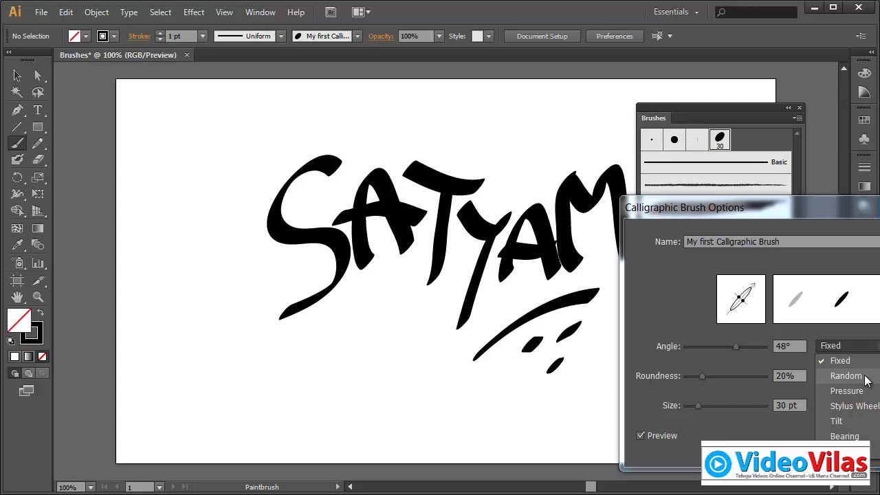
pyautogui.click(859, 361)
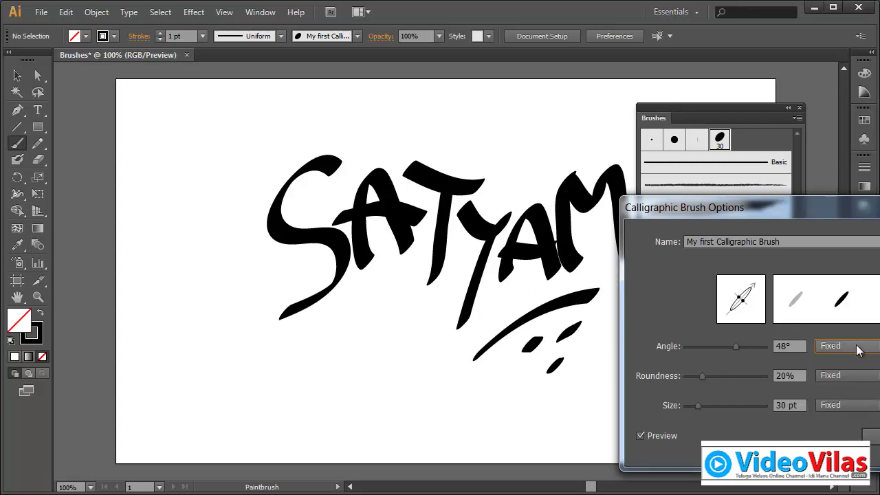
pyautogui.click(850, 345)
pyautogui.click(851, 374)
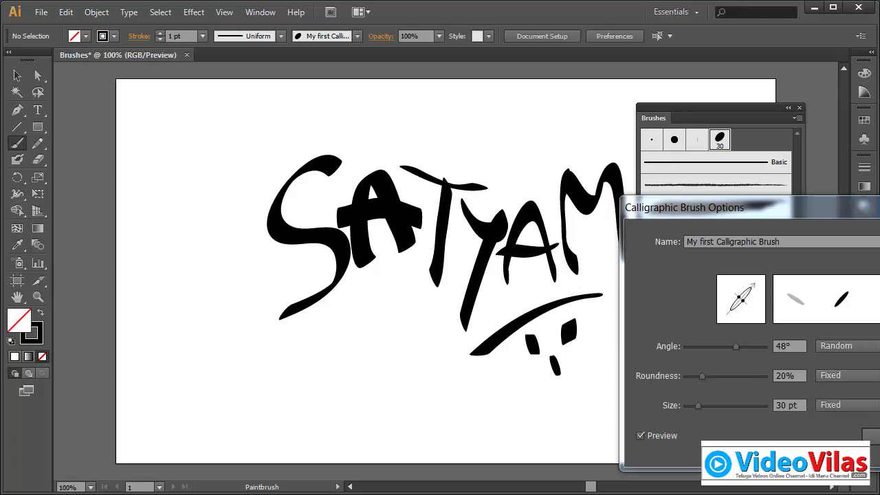
pyautogui.click(853, 346)
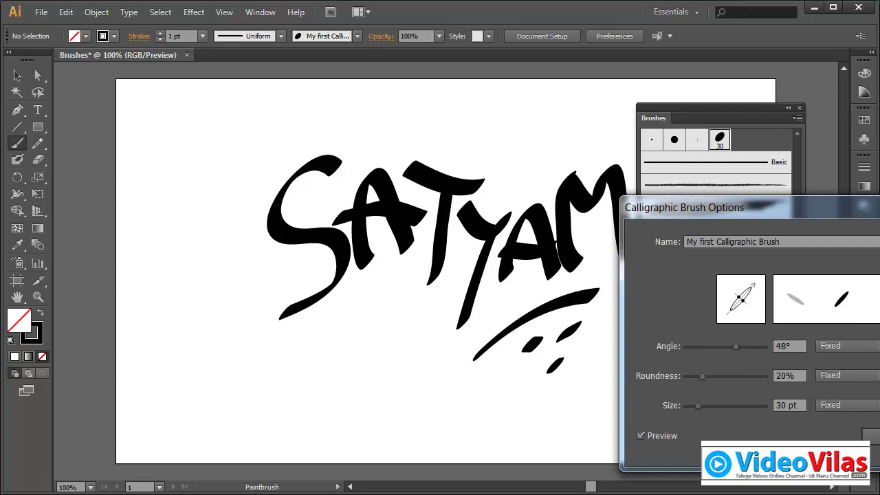
pyautogui.press('Escape')
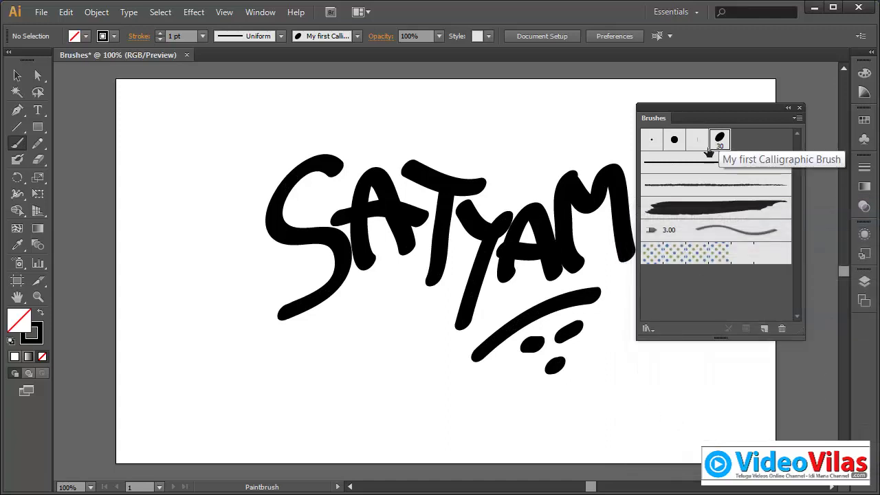
# Marquee-select and delete all SATYAM strokes, then restore default fill and stroke
pyautogui.click(17, 75)
pyautogui.moveTo(215, 103); pyautogui.dragTo(683, 403)
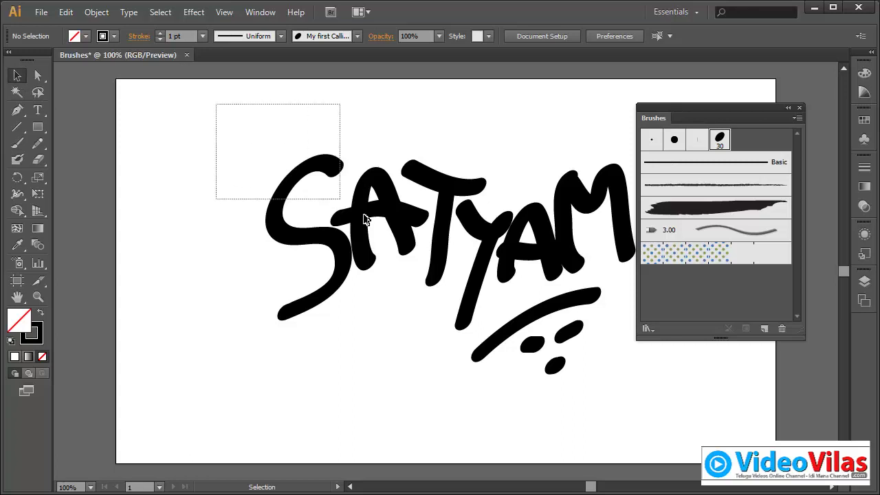
pyautogui.press('Delete')
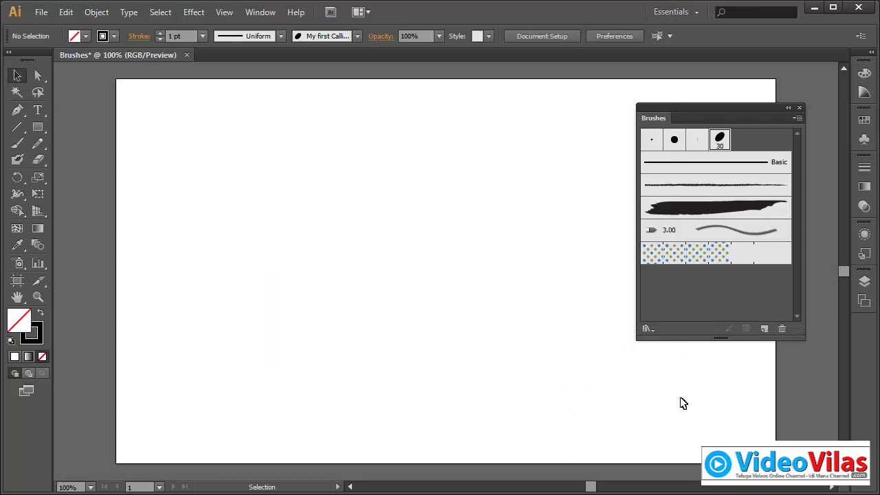
pyautogui.click(10, 339)
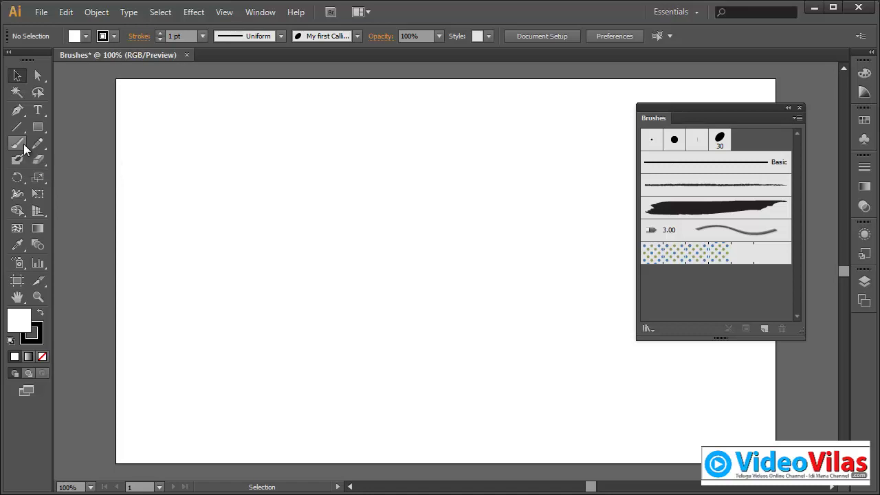
# Draw a wavy Pencil line across the upper left and apply My first Calligraphic Brush
pyautogui.click(38, 143)
pyautogui.moveTo(216, 117); pyautogui.dragTo(514, 297)
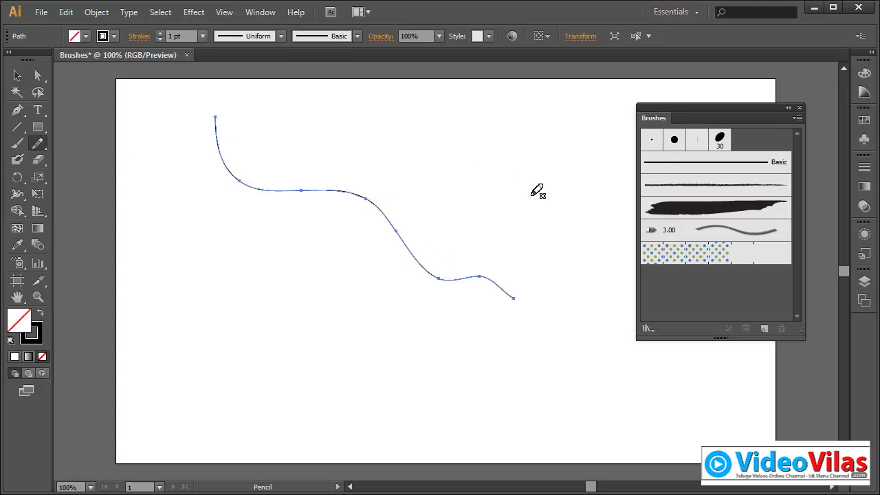
pyautogui.click(720, 139)
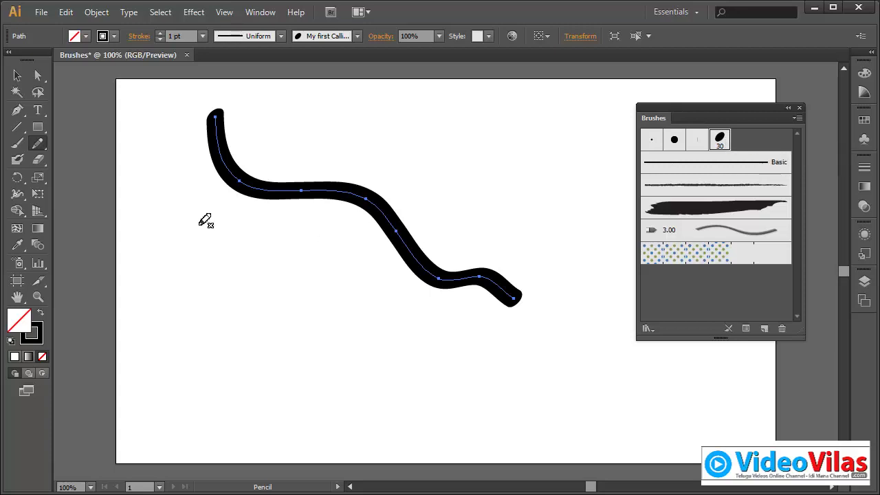
# Draw a Pen curve sweeping down to the bottom right and apply the calligraphic brush
pyautogui.click(17, 110)
pyautogui.click(360, 111)
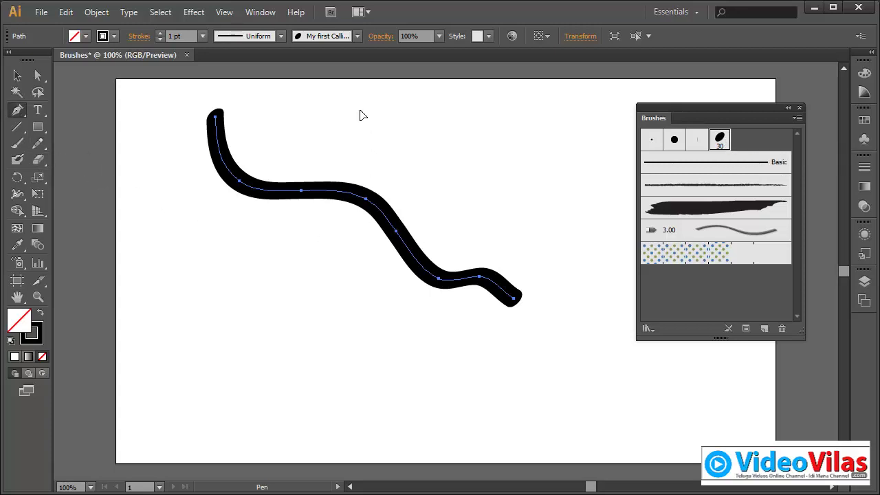
pyautogui.moveTo(409, 169); pyautogui.dragTo(487, 163)
pyautogui.moveTo(556, 200); pyautogui.dragTo(560, 254)
pyautogui.moveTo(563, 312)
pyautogui.mouseDown()
pyautogui.moveTo(618, 384)
pyautogui.moveTo(561, 433)
pyautogui.mouseUp()
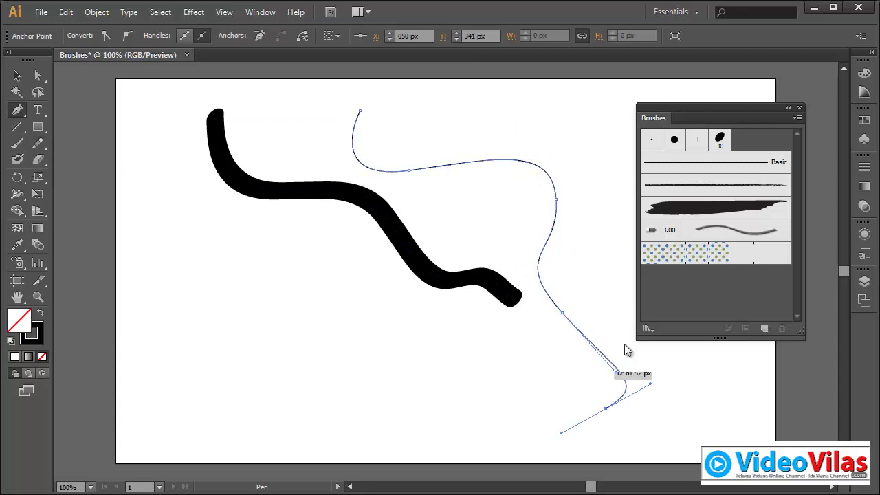
pyautogui.click(720, 139)
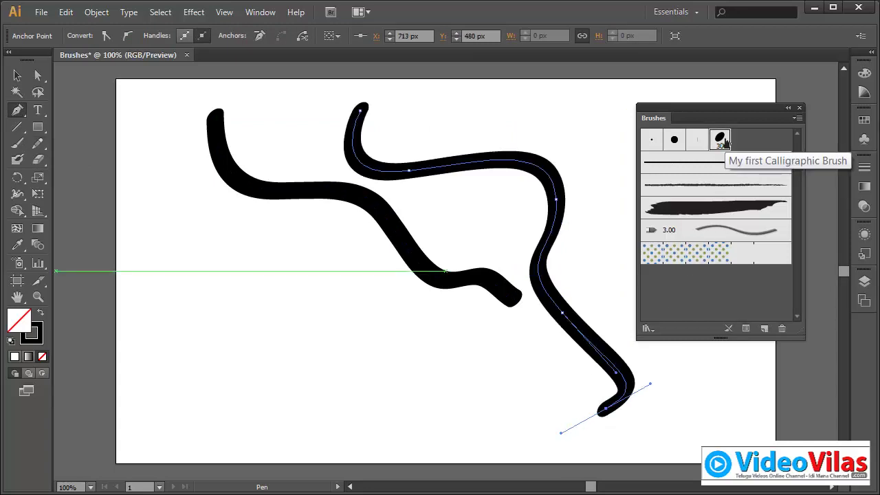
# Draw a circle in the lower left with the Ellipse tool, brush it, and deselect
pyautogui.click(38, 126)
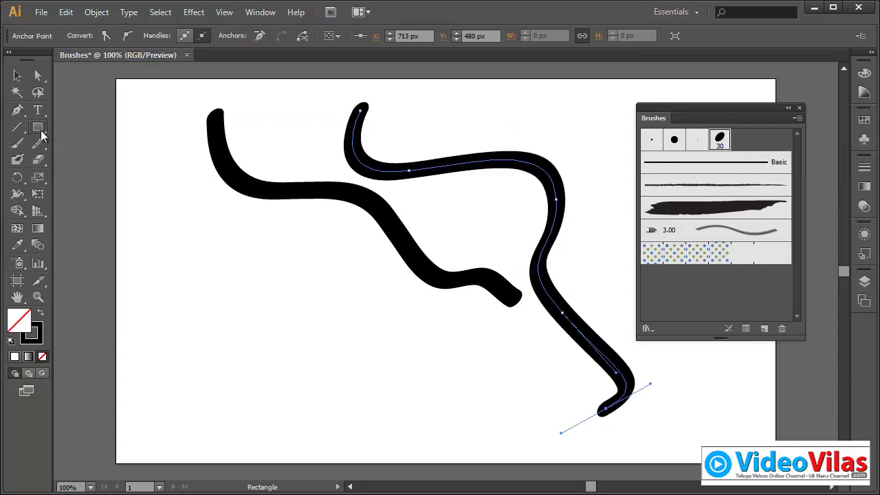
pyautogui.click(94, 162)
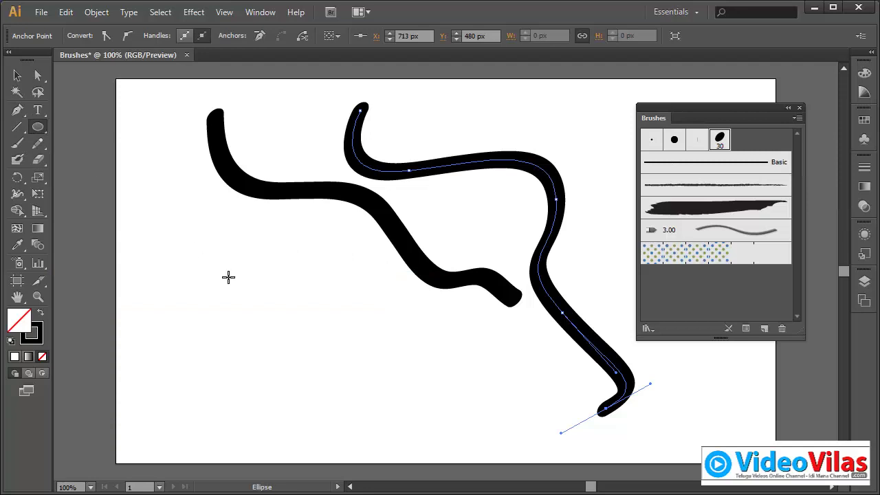
pyautogui.moveTo(229, 277); pyautogui.dragTo(371, 420)
pyautogui.click(719, 140)
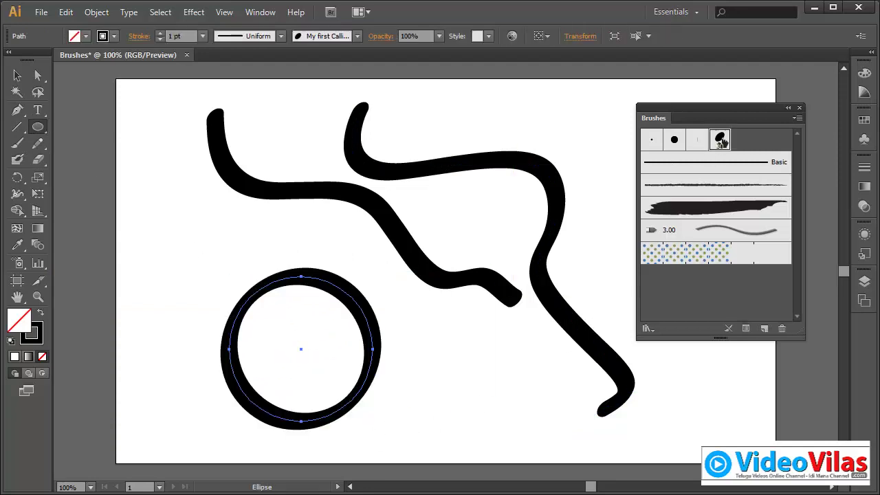
pyautogui.click(17, 76)
pyautogui.click(165, 180)
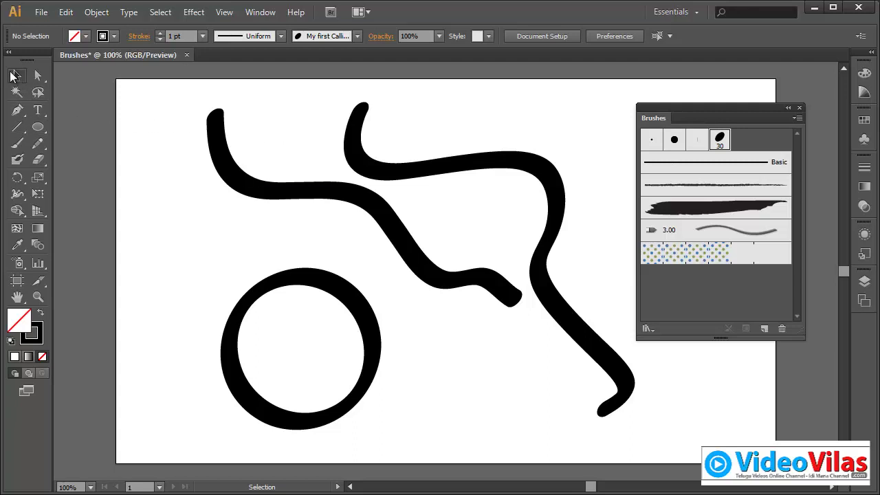
# Delete the three brushed shapes and the My first Calligraphic Brush
pyautogui.click(14, 76)
pyautogui.moveTo(179, 106); pyautogui.dragTo(594, 443)
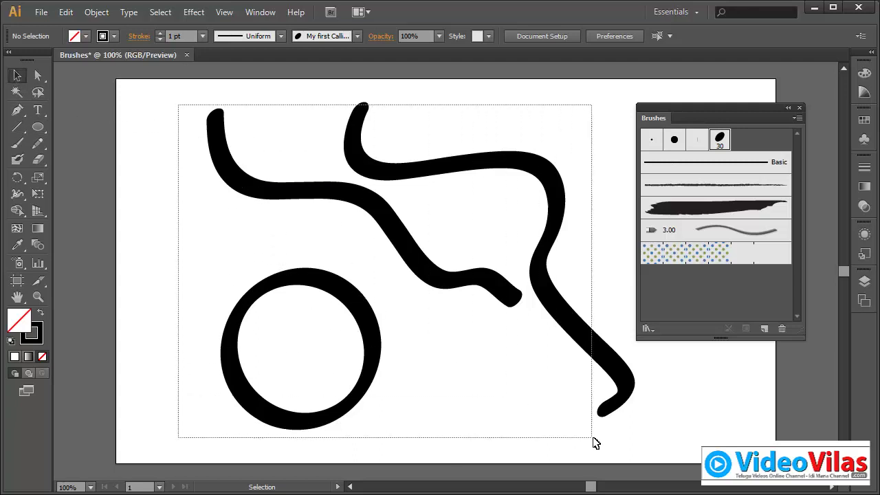
pyautogui.press('Delete')
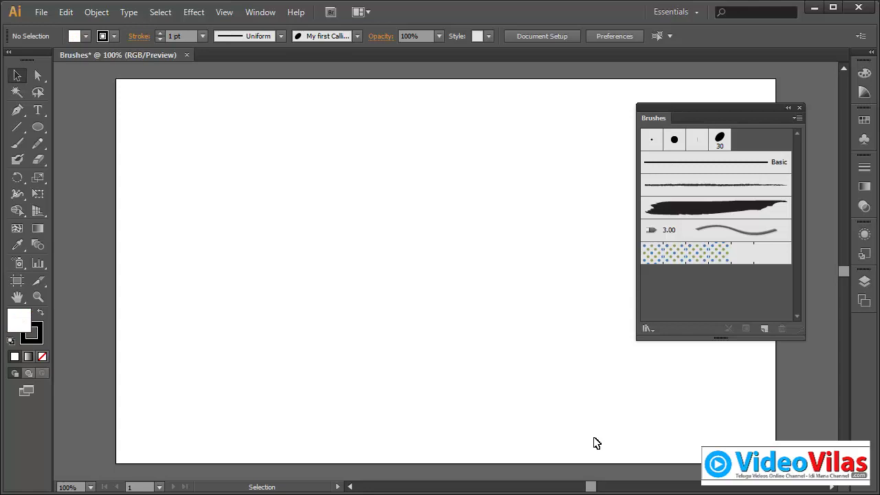
pyautogui.click(722, 141)
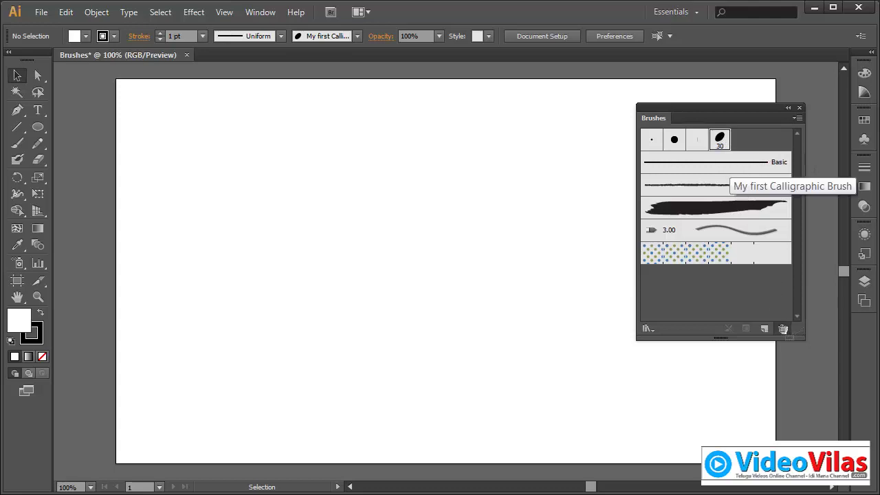
pyautogui.click(783, 330)
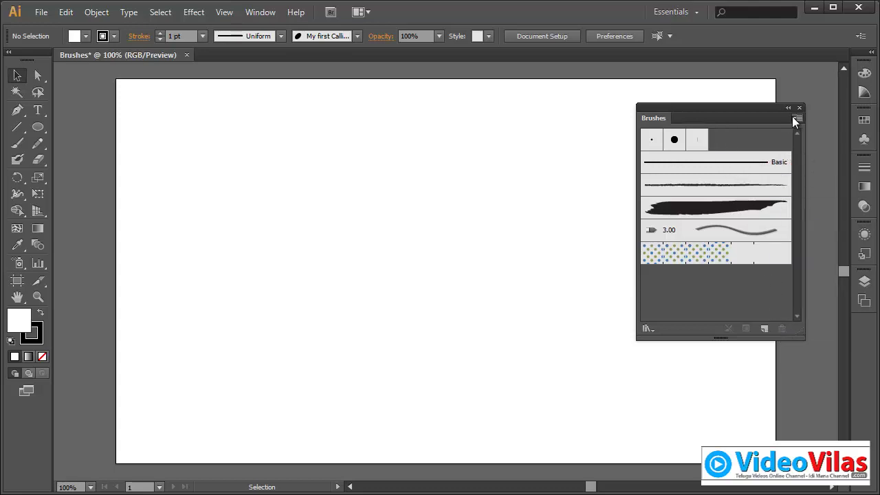
# Start a new brush from the Brushes panel menu, then cancel without creating one
pyautogui.click(796, 120)
pyautogui.click(801, 122)
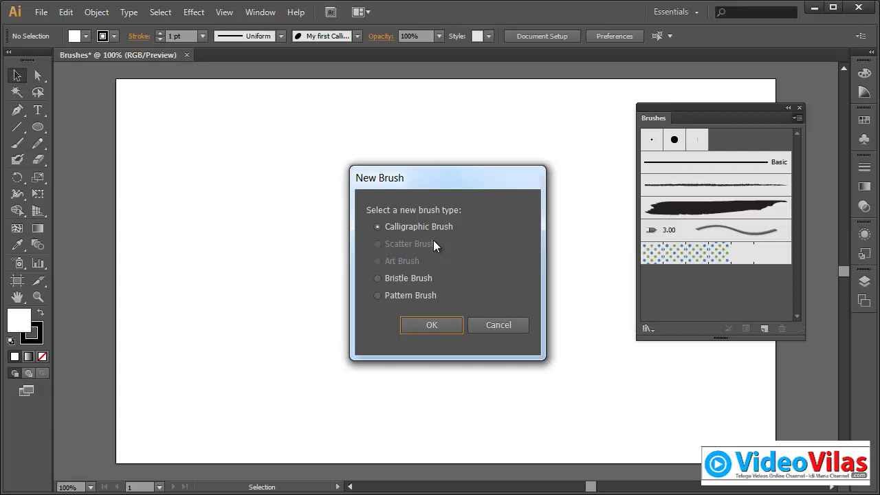
pyautogui.click(487, 324)
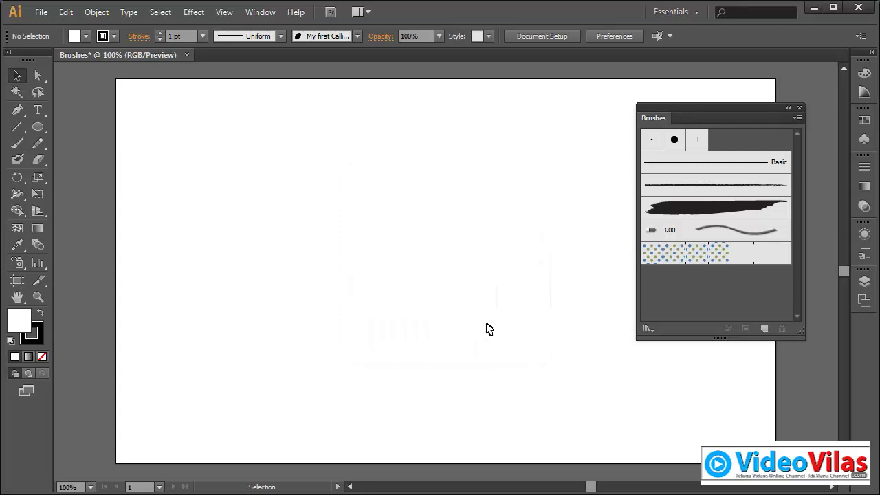
# Draw a small star on the artboard with the Star tool
pyautogui.moveTo(38, 129)
pyautogui.mouseDown()
pyautogui.moveTo(115, 177)
pyautogui.moveTo(96, 191)
pyautogui.mouseUp()
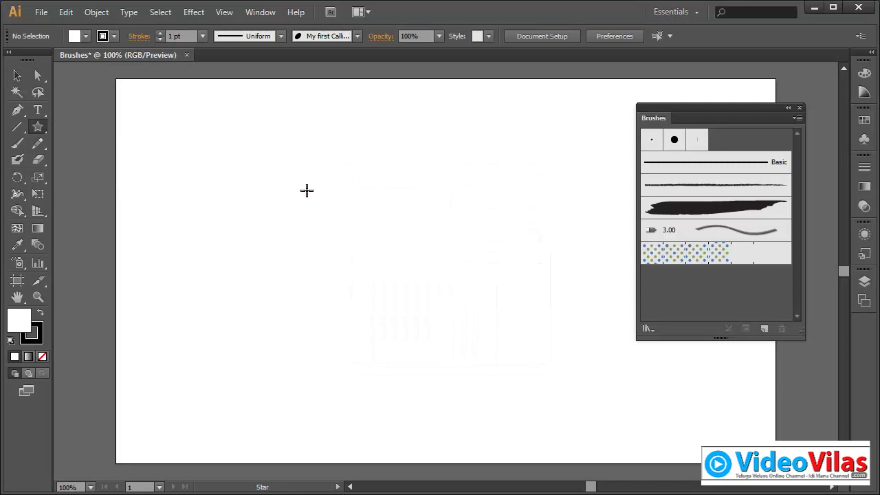
pyautogui.moveTo(371, 190); pyautogui.dragTo(382, 205)
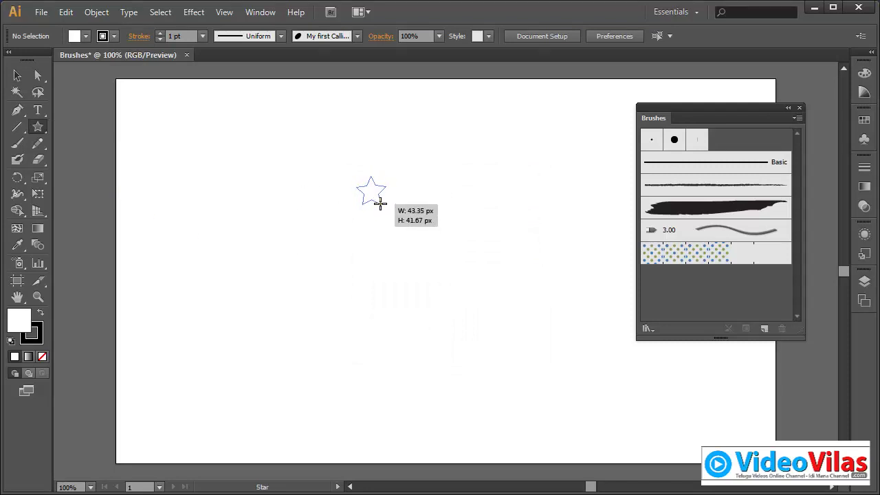
pyautogui.moveTo(382, 205); pyautogui.dragTo(378, 202)
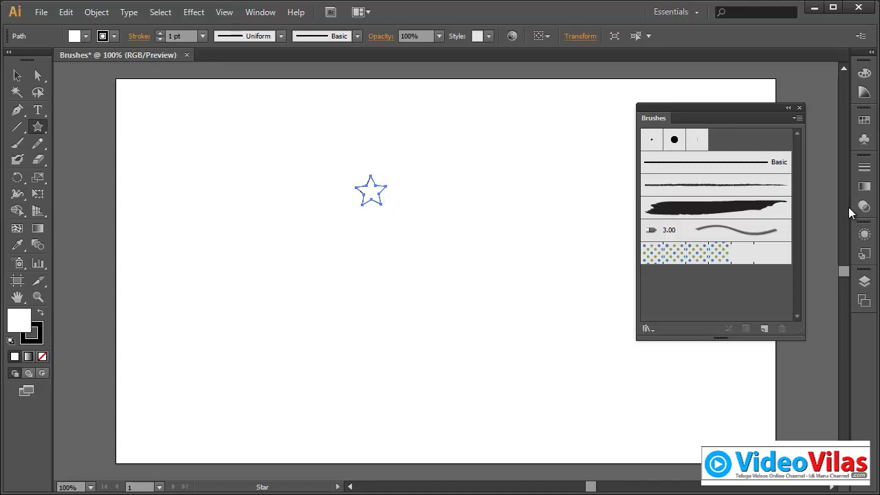
# Fill the star with a red swatch and reselect it
pyautogui.click(864, 120)
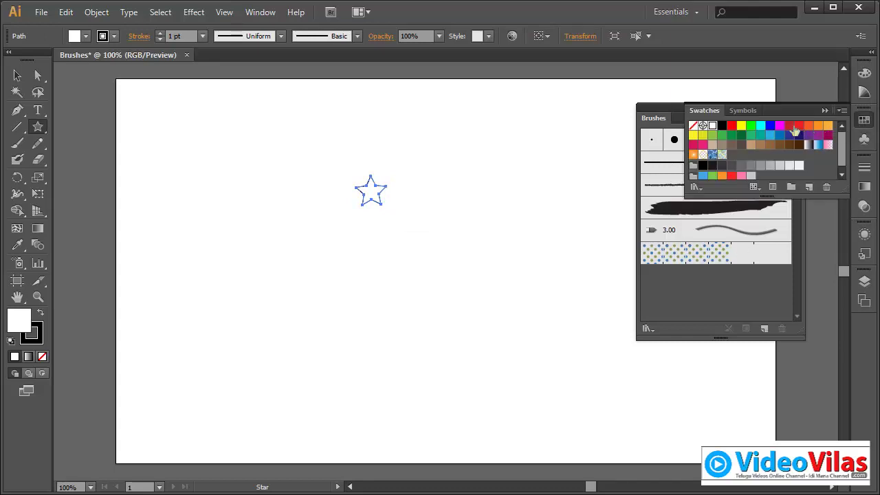
pyautogui.click(789, 125)
pyautogui.click(823, 110)
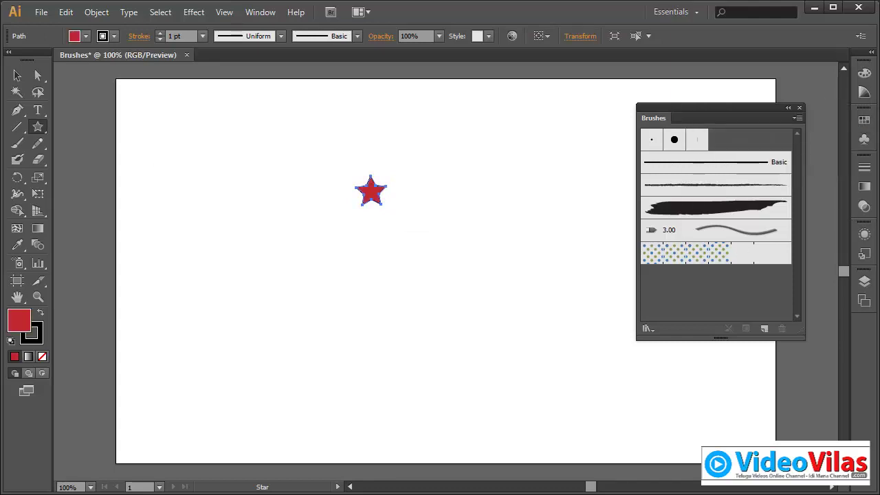
pyautogui.press('v')
pyautogui.click(250, 191)
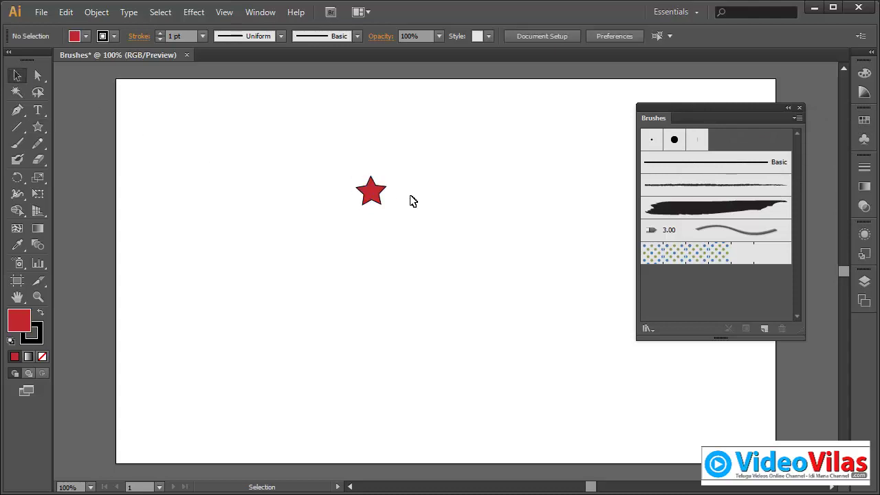
pyautogui.click(384, 191)
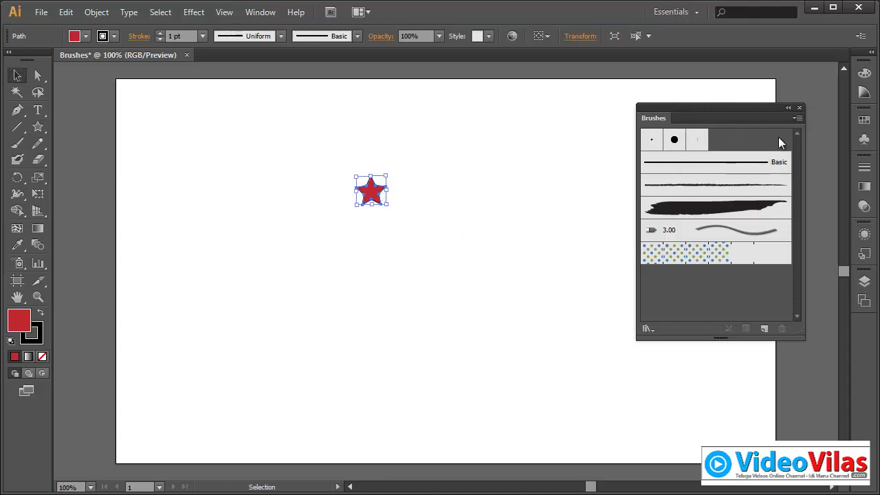
pyautogui.click(797, 118)
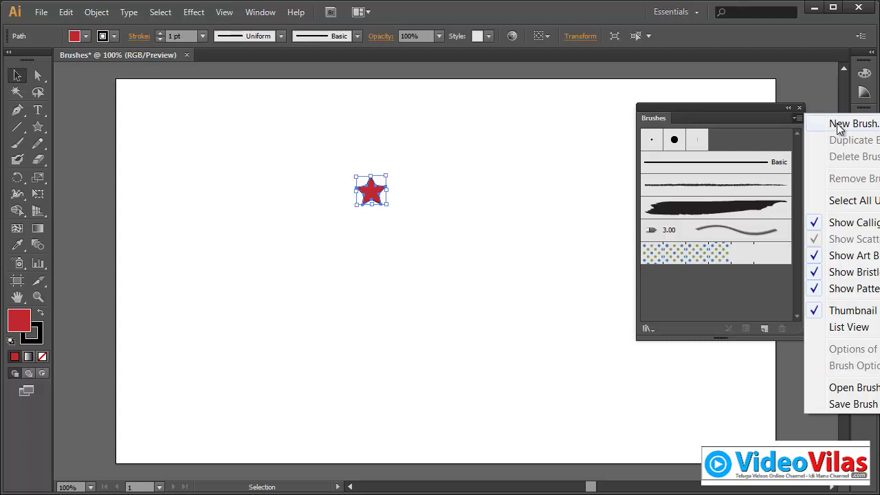
# With the red star selected, start a New Brush and choose the Scatter Brush type
pyautogui.click(629, 138)
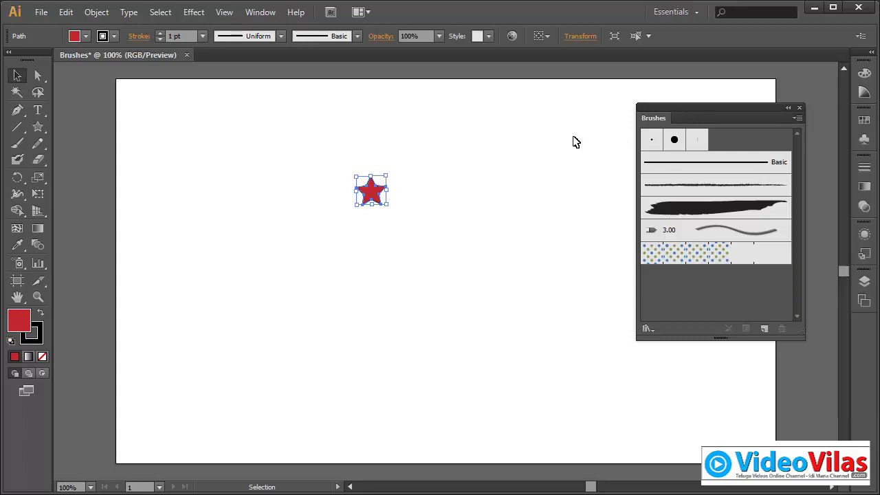
pyautogui.click(575, 141)
pyautogui.moveTo(372, 193); pyautogui.dragTo(708, 295)
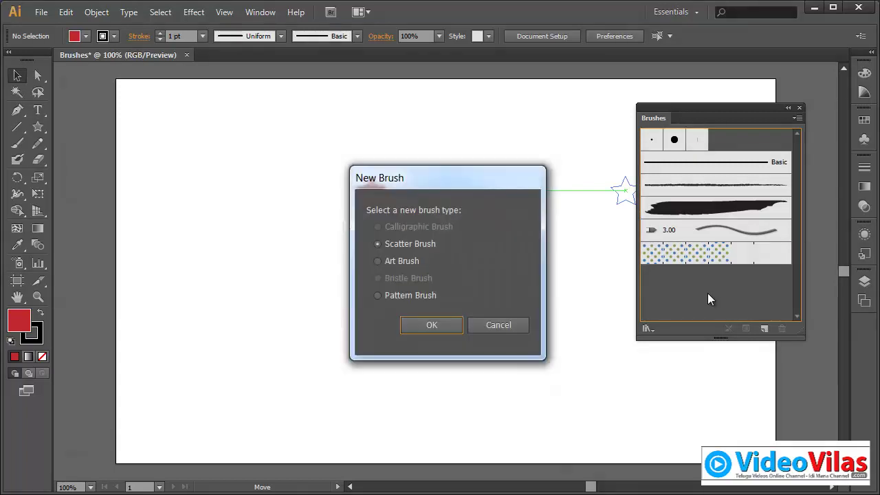
pyautogui.click(508, 321)
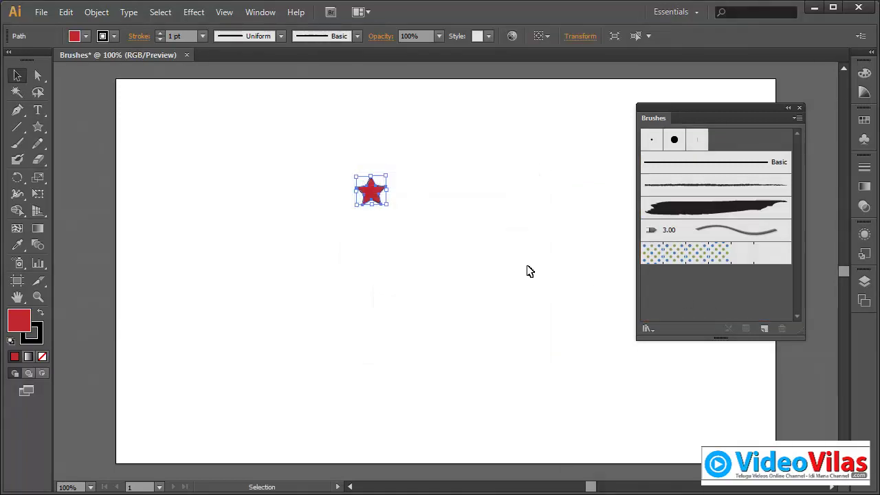
pyautogui.click(394, 195)
pyautogui.click(796, 119)
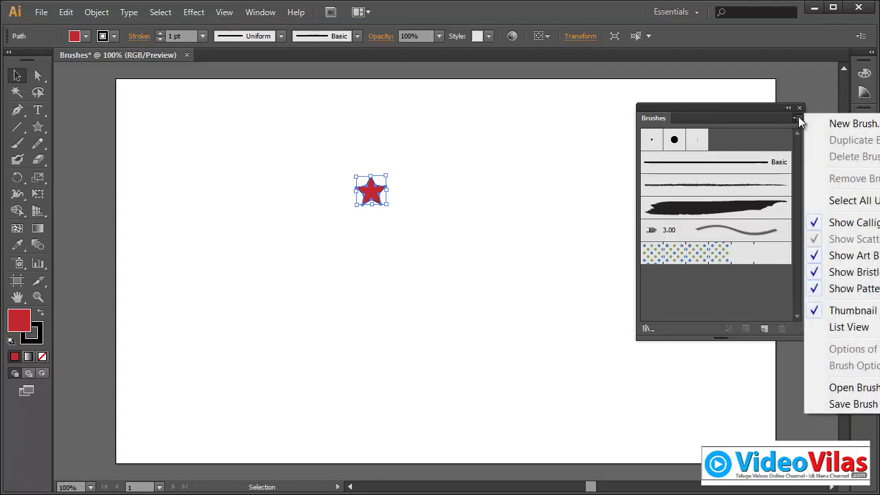
pyautogui.click(837, 124)
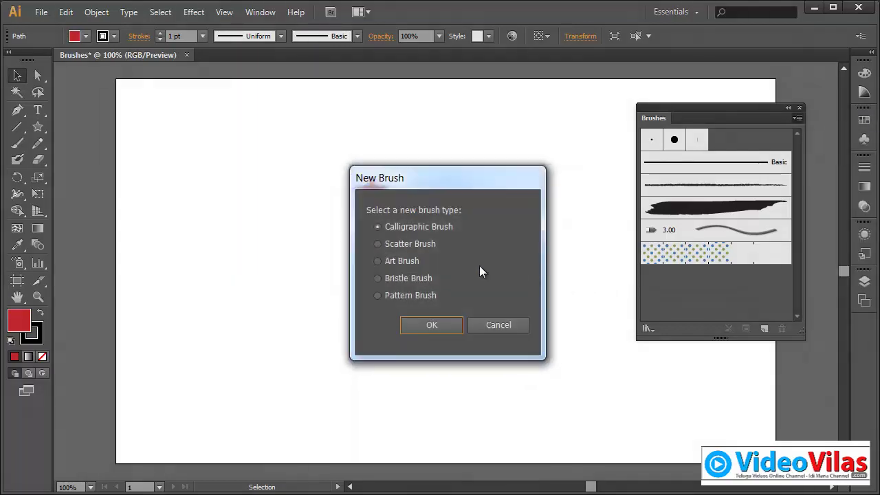
pyautogui.click(425, 248)
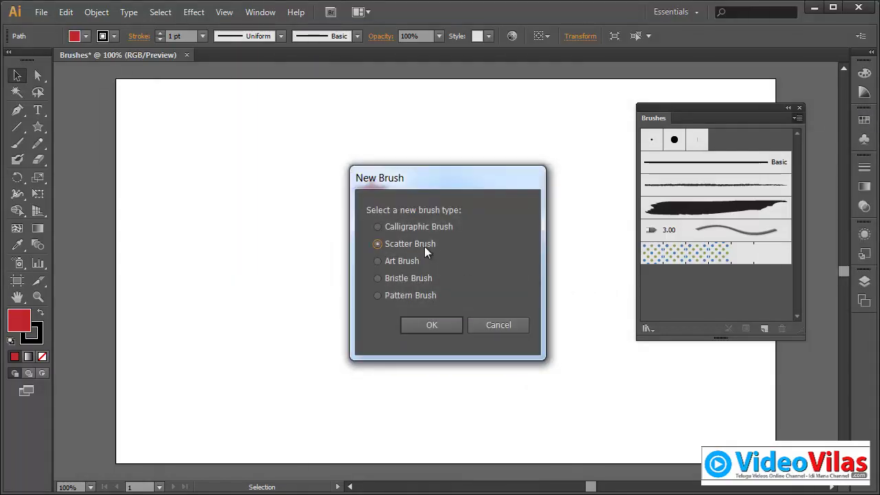
# Confirm Scatter Brush and name the new brush 'Scattered Star'
pyautogui.click(418, 321)
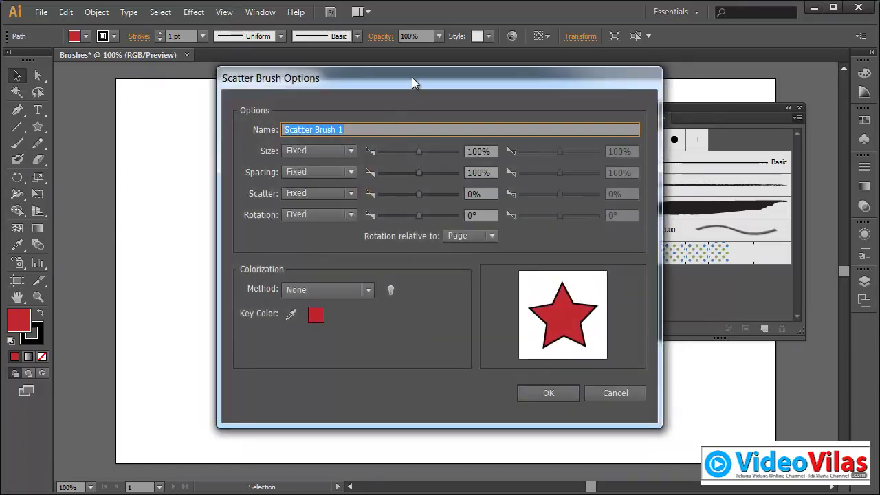
pyautogui.moveTo(413, 82); pyautogui.dragTo(404, 95)
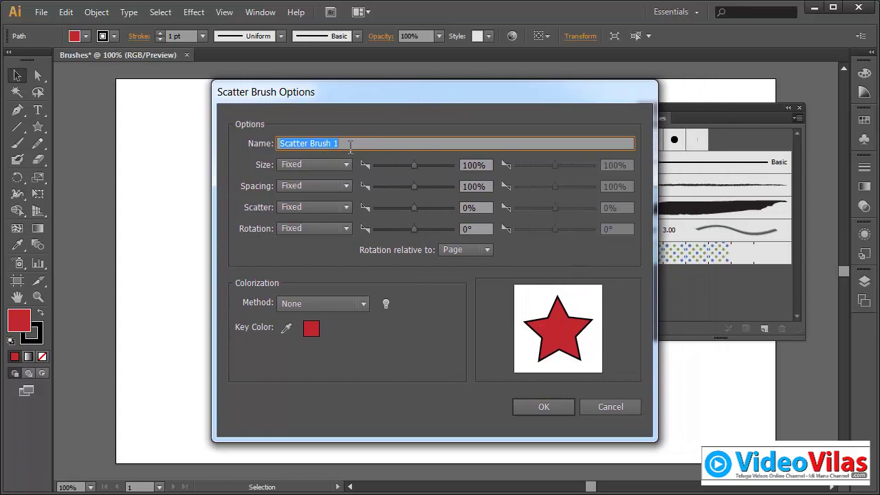
pyautogui.write('Scatt')
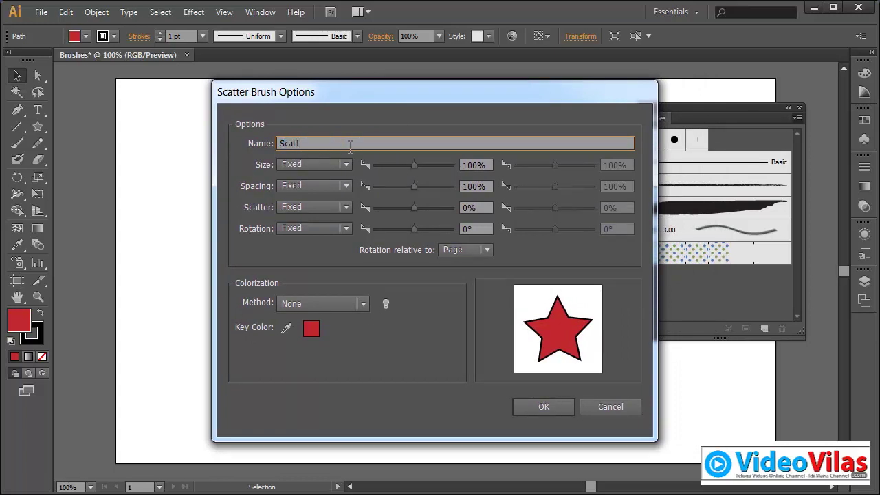
pyautogui.write('ered Star')
# Set Size, Spacing, Scatter and Rotation variation all to Random
pyautogui.click(310, 166)
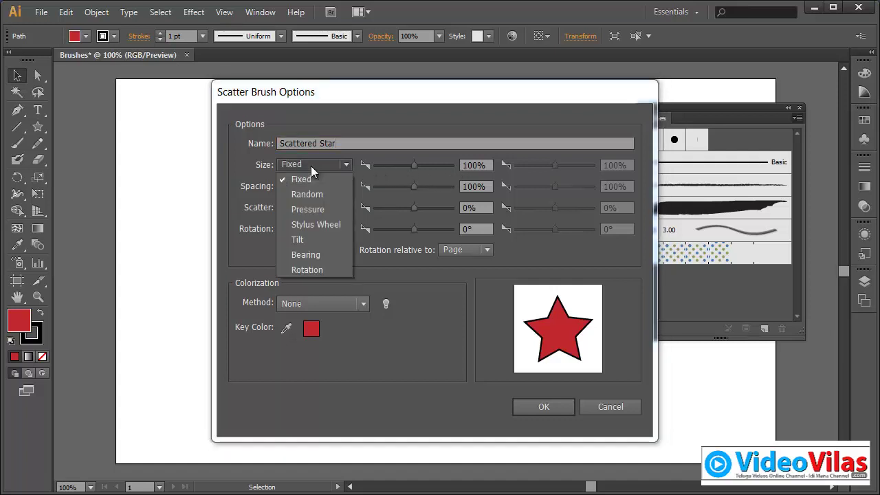
pyautogui.click(316, 195)
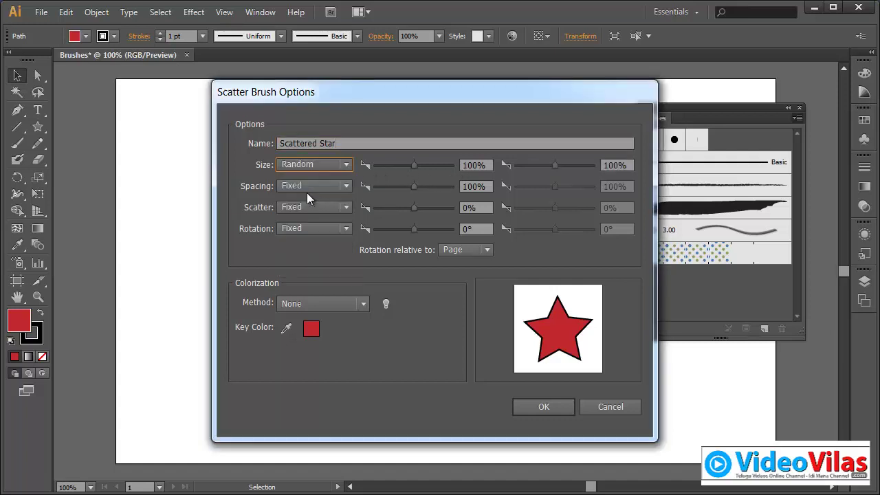
pyautogui.click(318, 186)
pyautogui.click(319, 216)
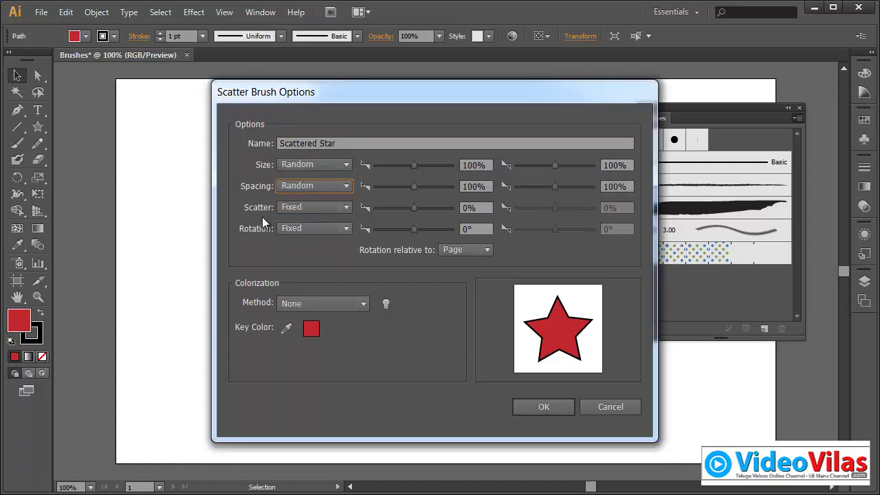
pyautogui.click(292, 208)
pyautogui.click(299, 239)
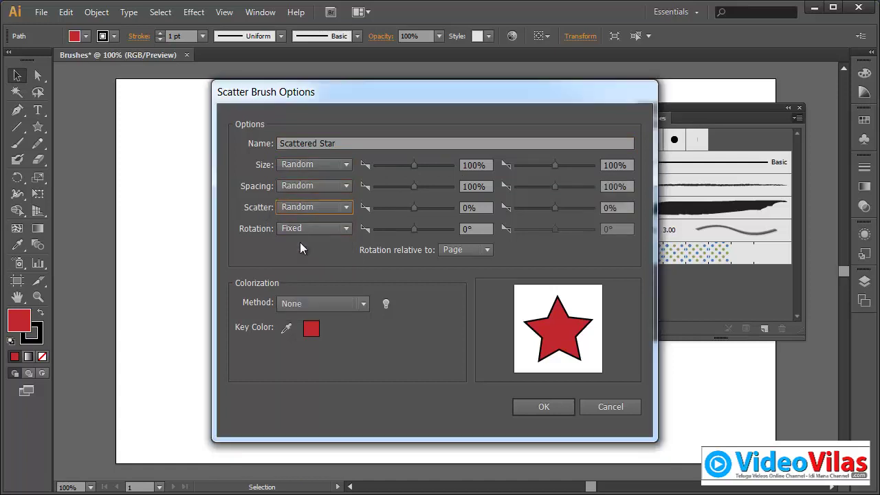
pyautogui.click(307, 228)
pyautogui.click(310, 257)
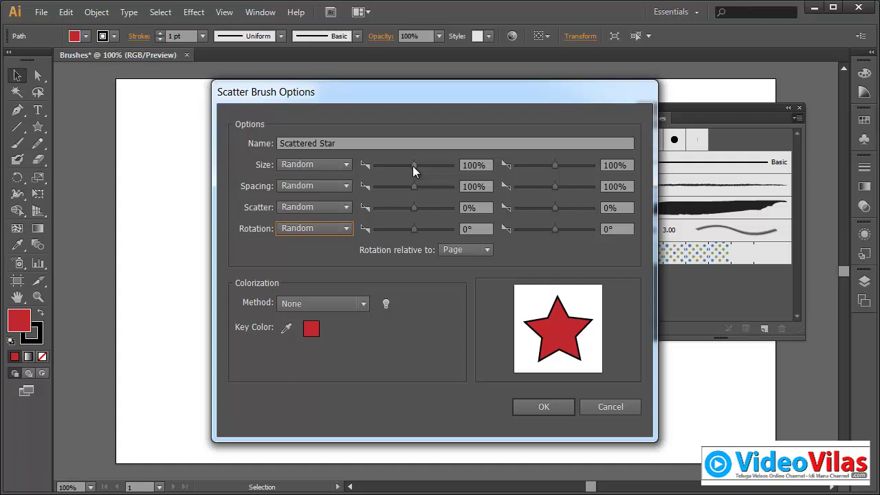
# Set size 44–52%, spacing 52–314%, scatter -661–239%, rotation -106–66°, and create the brush
pyautogui.moveTo(413, 170); pyautogui.dragTo(390, 169)
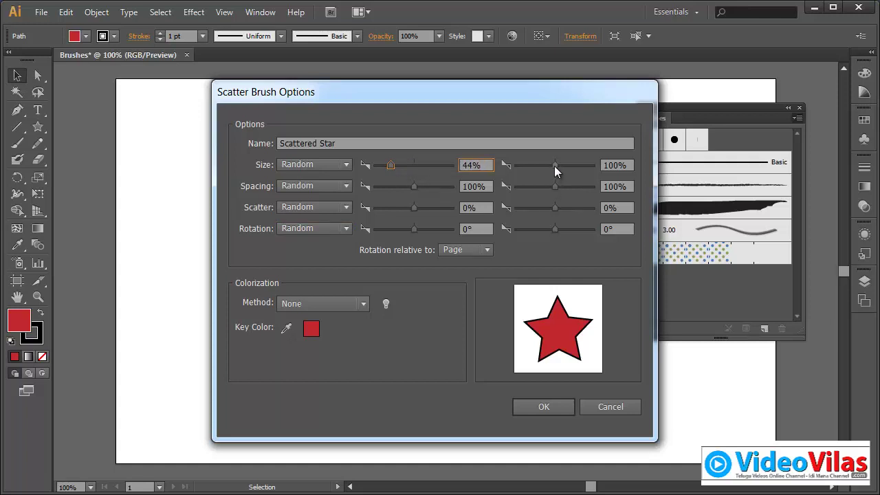
pyautogui.moveTo(554, 165); pyautogui.dragTo(534, 166)
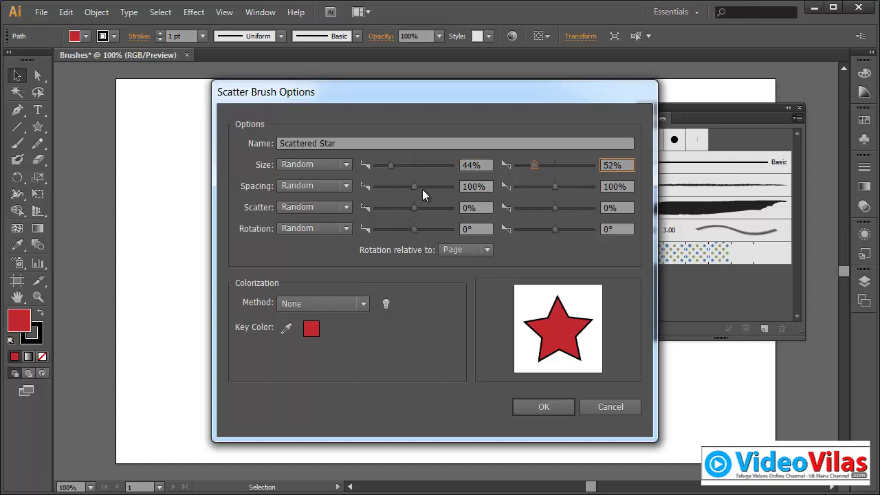
pyautogui.moveTo(413, 186); pyautogui.dragTo(393, 187)
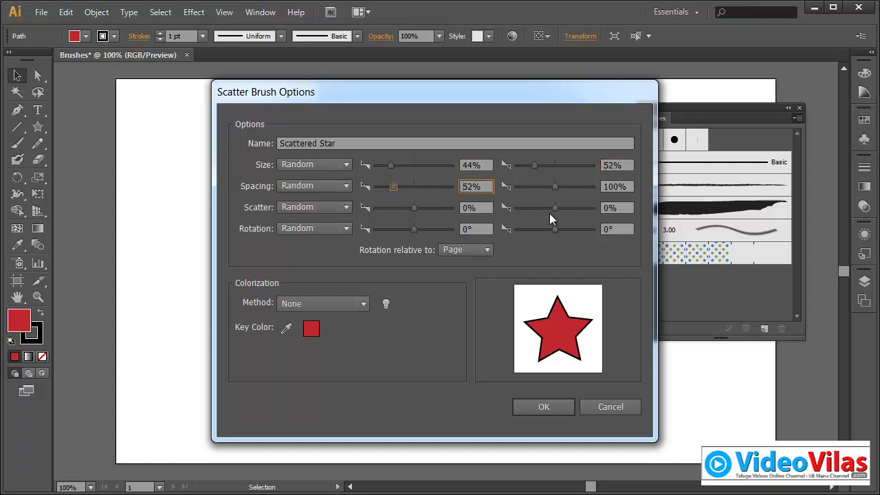
pyautogui.moveTo(553, 187); pyautogui.dragTo(536, 187)
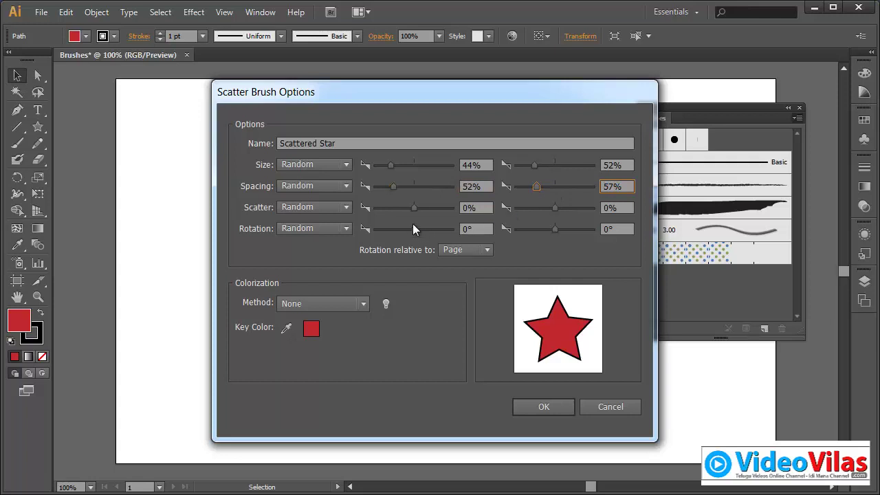
pyautogui.moveTo(415, 208); pyautogui.dragTo(388, 208)
pyautogui.moveTo(554, 208); pyautogui.dragTo(540, 208)
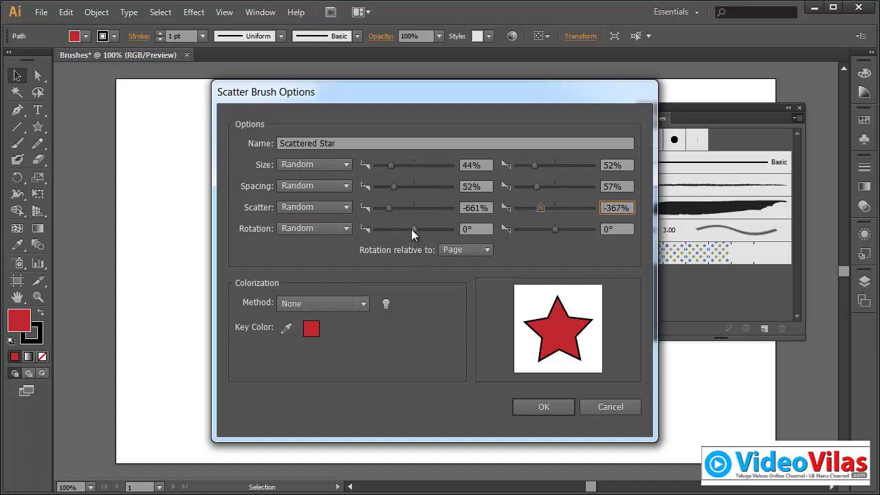
pyautogui.moveTo(411, 229); pyautogui.dragTo(387, 231)
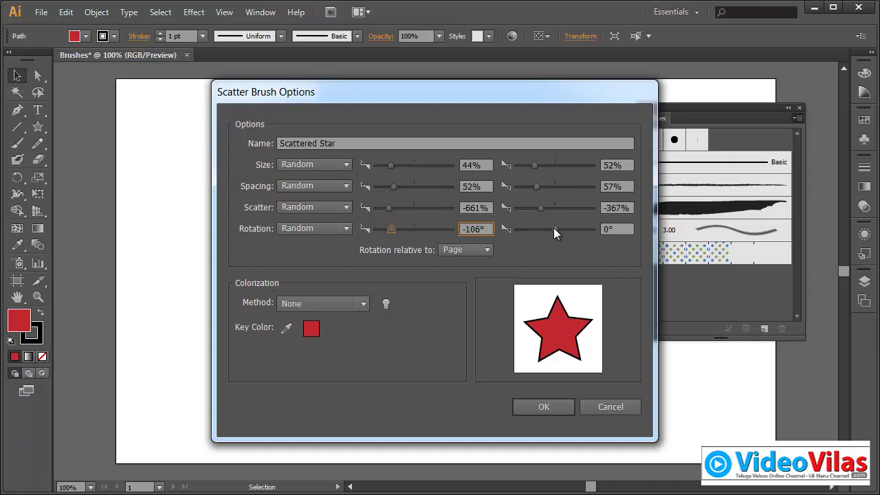
pyautogui.moveTo(554, 227)
pyautogui.mouseDown()
pyautogui.moveTo(560, 232)
pyautogui.moveTo(564, 214)
pyautogui.mouseUp()
pyautogui.moveTo(537, 187)
pyautogui.mouseDown()
pyautogui.moveTo(563, 186)
pyautogui.moveTo(573, 166)
pyautogui.mouseUp()
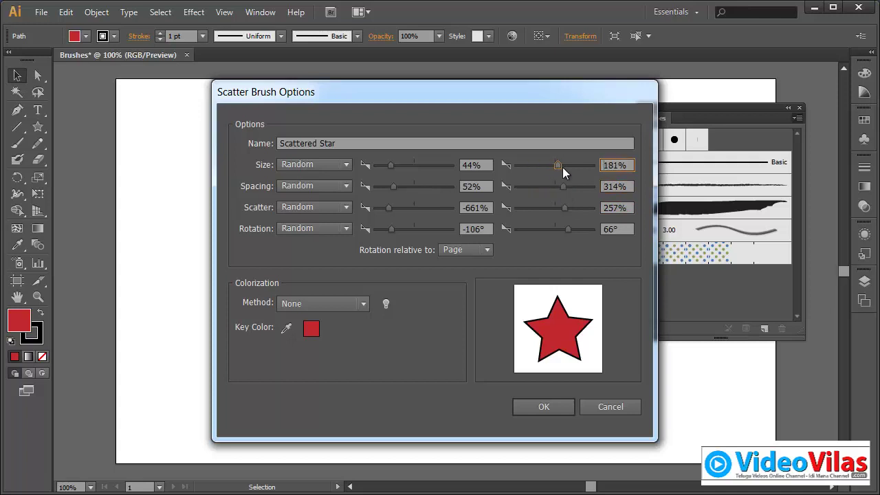
pyautogui.click(564, 187)
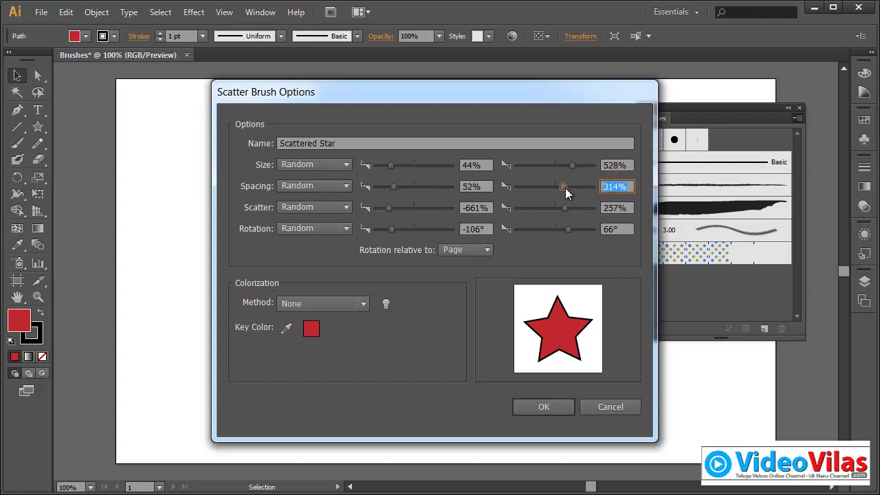
pyautogui.moveTo(566, 208); pyautogui.dragTo(572, 233)
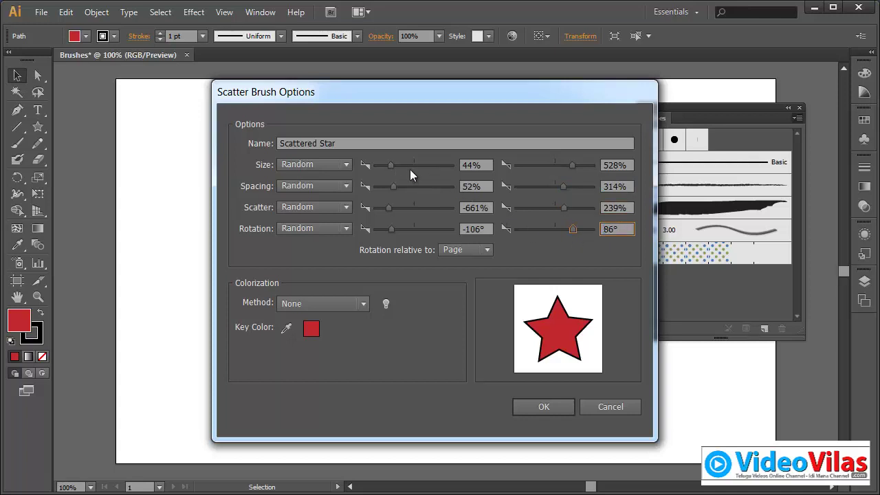
pyautogui.click(554, 407)
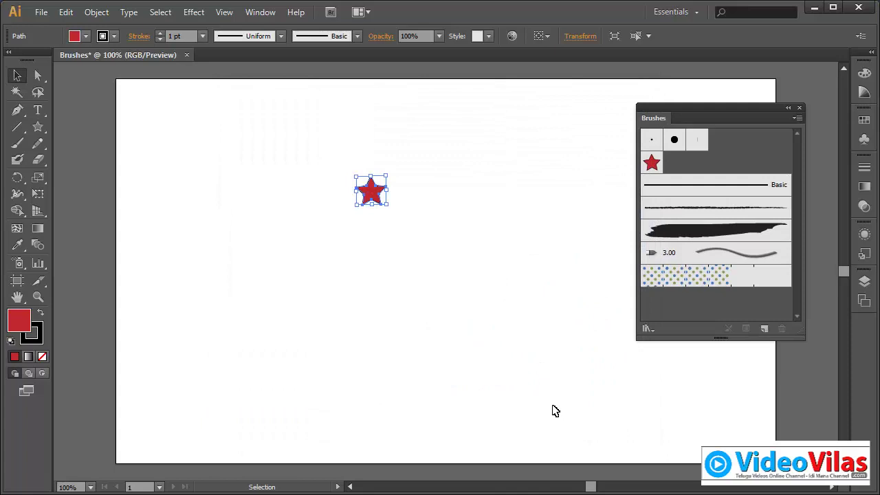
# Delete the original red star, reset default fill and stroke, and review Scattered Star's options
pyautogui.click(518, 154)
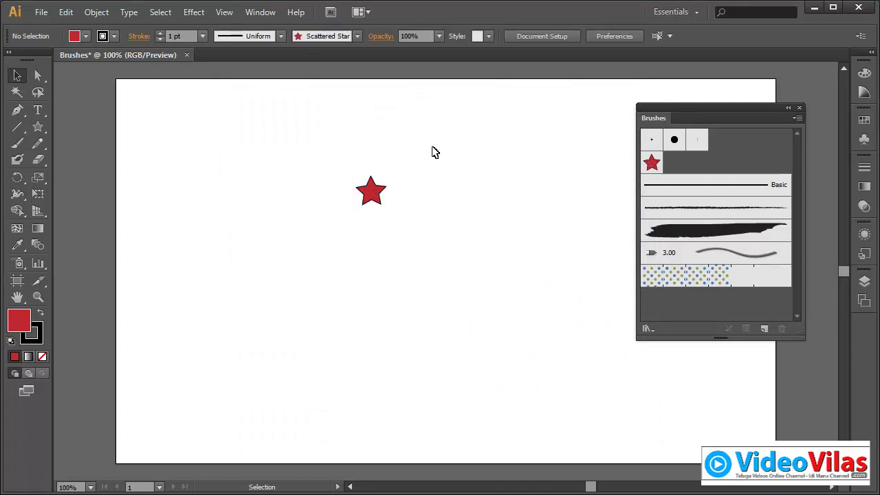
pyautogui.moveTo(434, 151); pyautogui.dragTo(344, 254)
pyautogui.press('Delete')
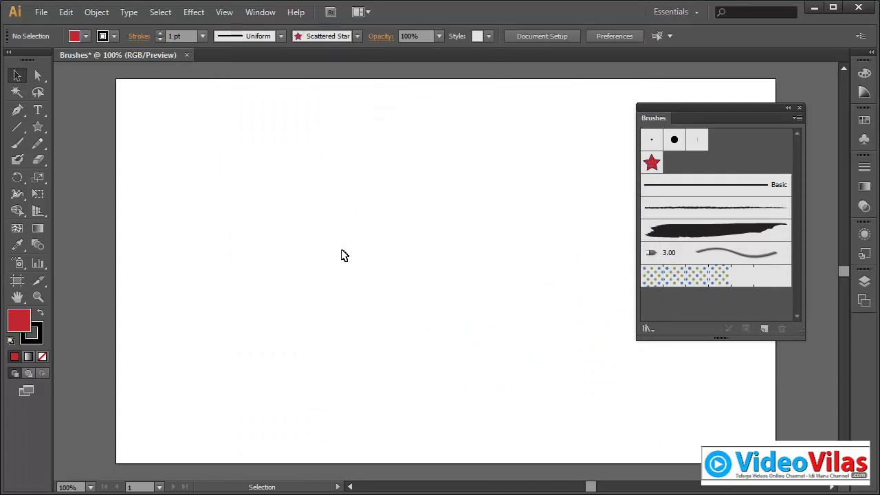
pyautogui.click(11, 341)
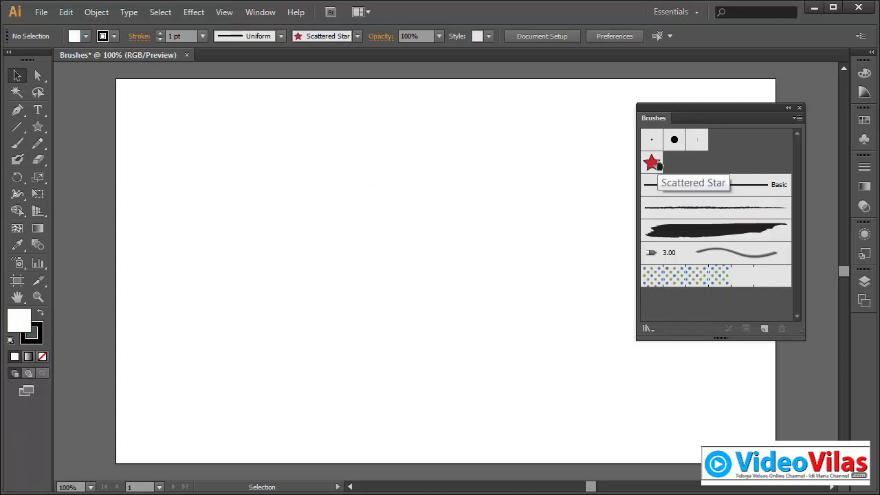
pyautogui.doubleClick(651, 162)
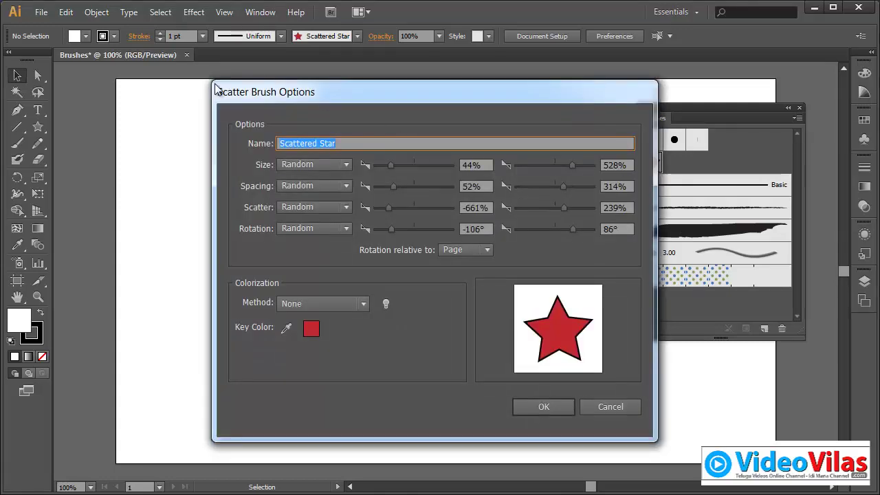
pyautogui.click(610, 407)
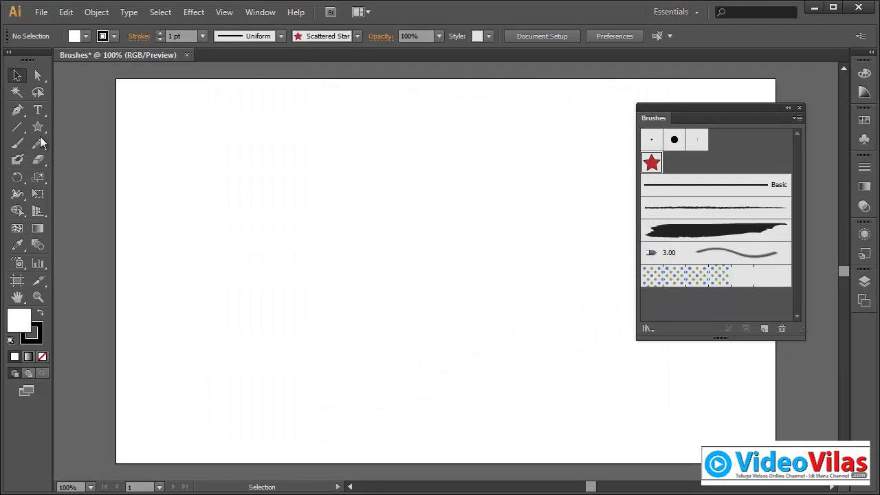
# Paint seven Paintbrush strokes with Scattered Star across the upper, lower and side areas
pyautogui.click(18, 145)
pyautogui.moveTo(234, 228)
pyautogui.mouseDown()
pyautogui.moveTo(455, 320)
pyautogui.moveTo(558, 331)
pyautogui.mouseUp()
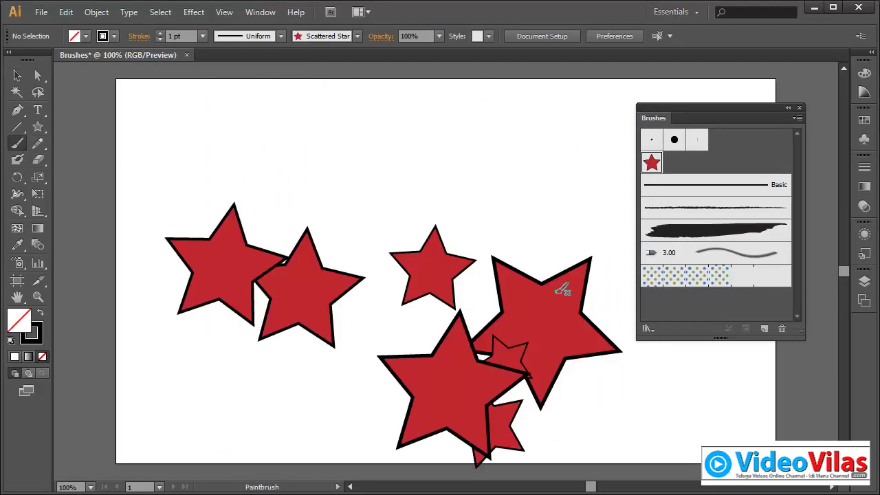
pyautogui.scroll(-1, 562, 289)
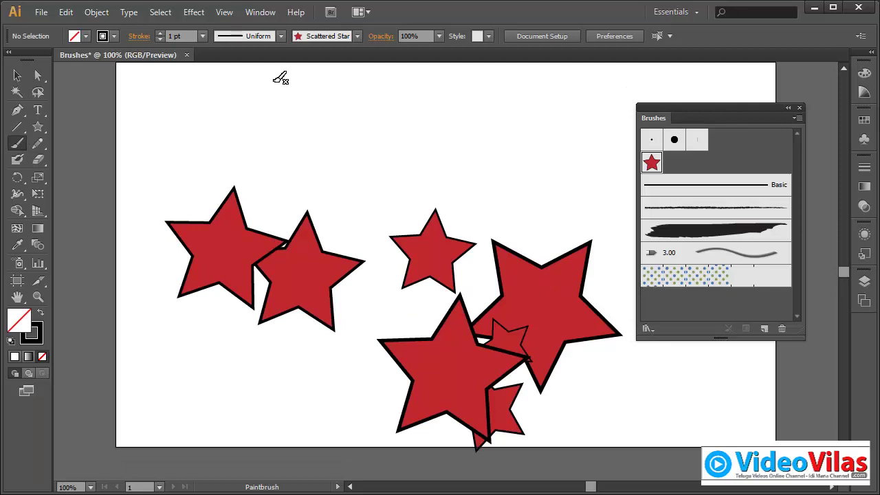
pyautogui.moveTo(198, 122); pyautogui.dragTo(498, 102)
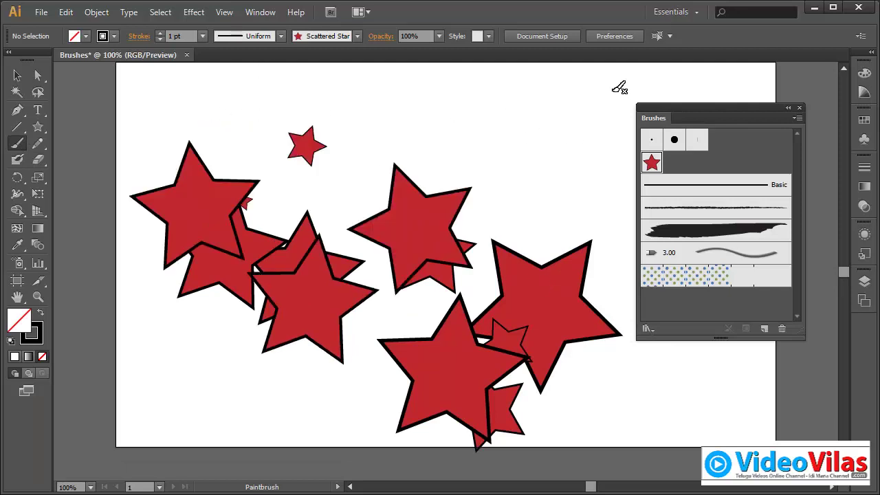
pyautogui.moveTo(615, 87); pyautogui.dragTo(359, 76)
pyautogui.moveTo(619, 89); pyautogui.dragTo(752, 64)
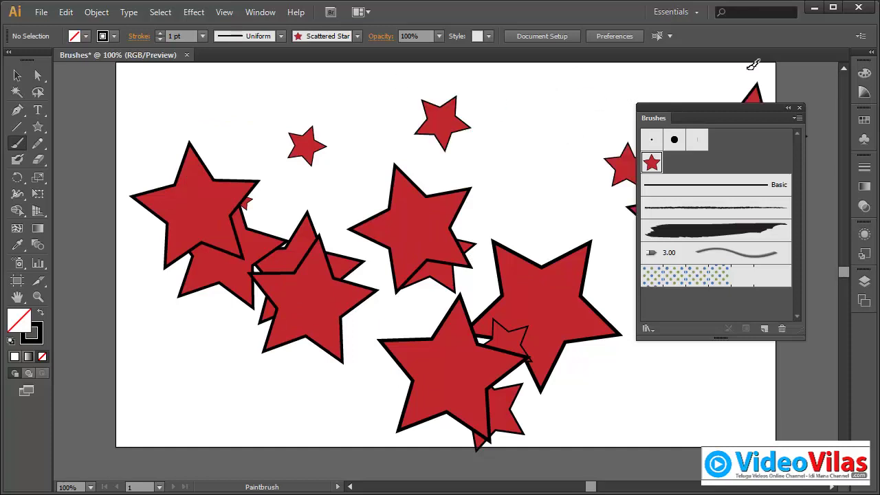
pyautogui.moveTo(524, 93); pyautogui.dragTo(583, 221)
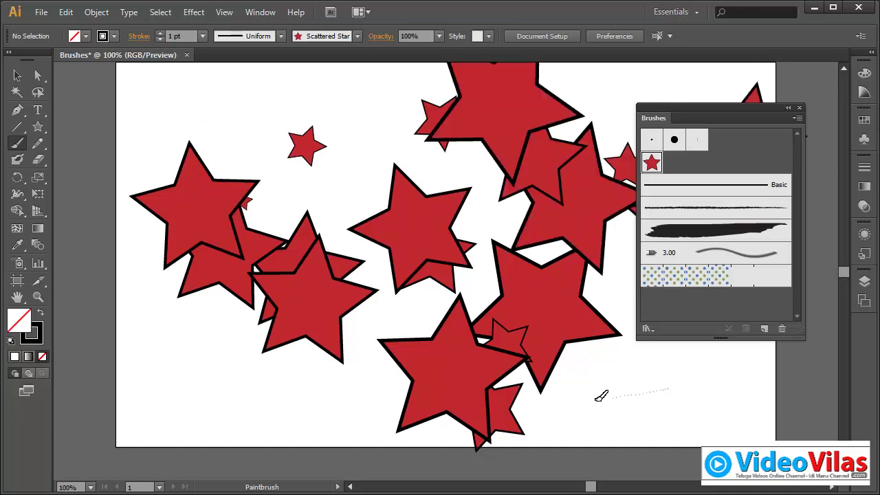
pyautogui.moveTo(674, 384); pyautogui.dragTo(598, 393)
pyautogui.moveTo(180, 377); pyautogui.dragTo(190, 336)
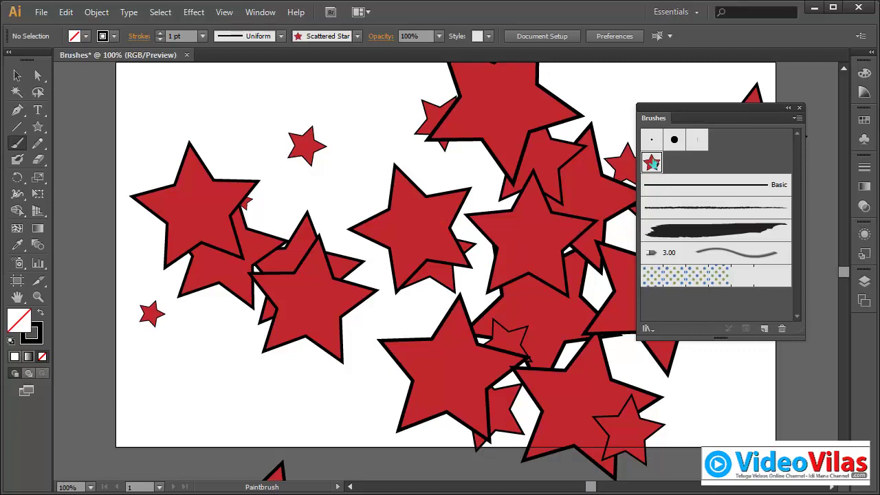
# With preview on, set Scattered Star size 18–50%, spacing 21–60%, scatter -881%, rotation -165°
pyautogui.doubleClick(652, 163)
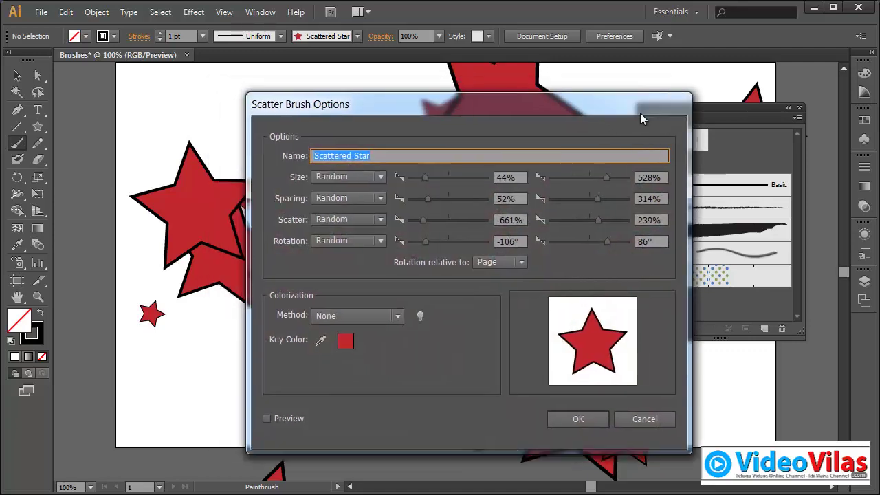
pyautogui.moveTo(603, 96); pyautogui.dragTo(783, 109)
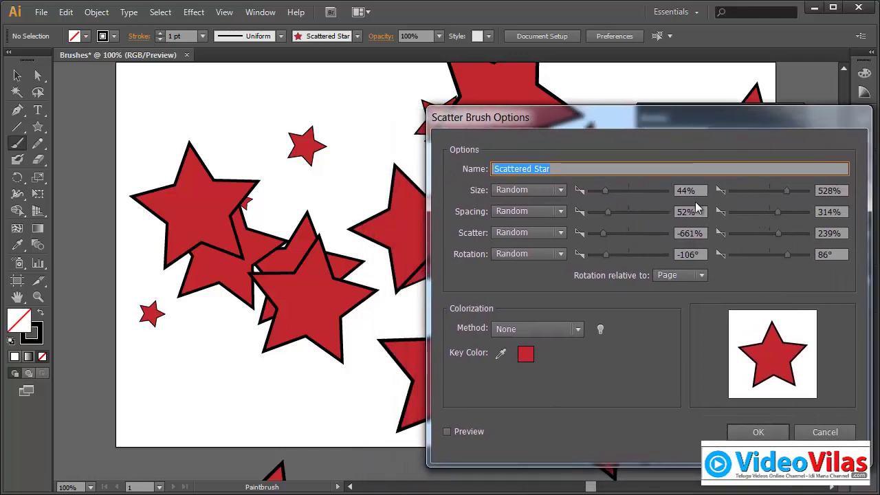
pyautogui.moveTo(787, 190)
pyautogui.mouseDown()
pyautogui.moveTo(748, 190)
pyautogui.moveTo(753, 255)
pyautogui.mouseUp()
pyautogui.click(467, 437)
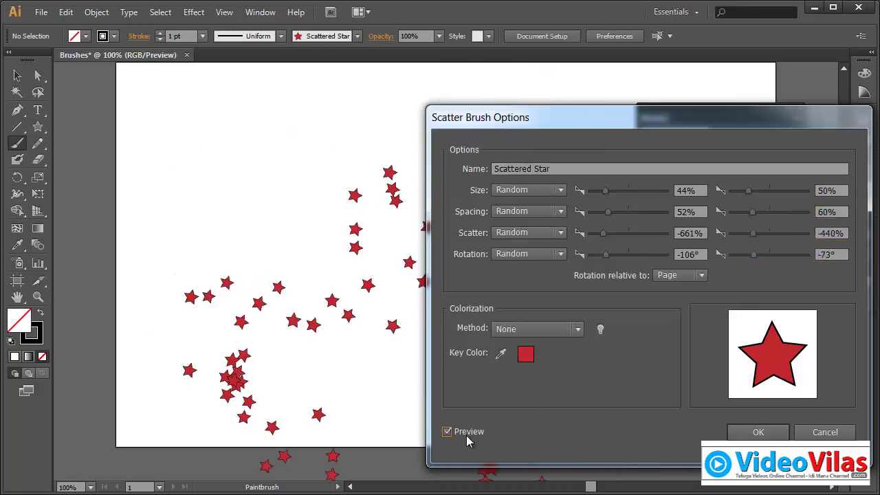
pyautogui.moveTo(520, 122)
pyautogui.mouseDown()
pyautogui.moveTo(602, 108)
pyautogui.moveTo(612, 77)
pyautogui.mouseUp()
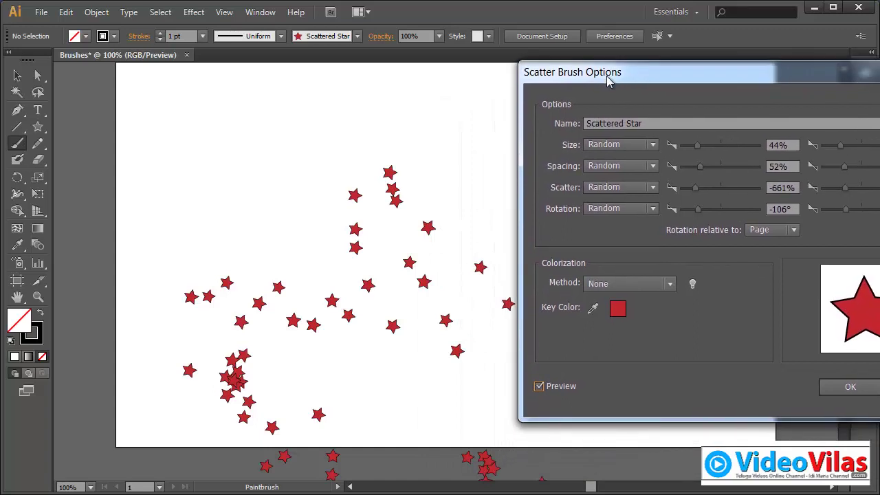
pyautogui.moveTo(697, 148)
pyautogui.mouseDown()
pyautogui.moveTo(686, 148)
pyautogui.moveTo(687, 168)
pyautogui.mouseUp()
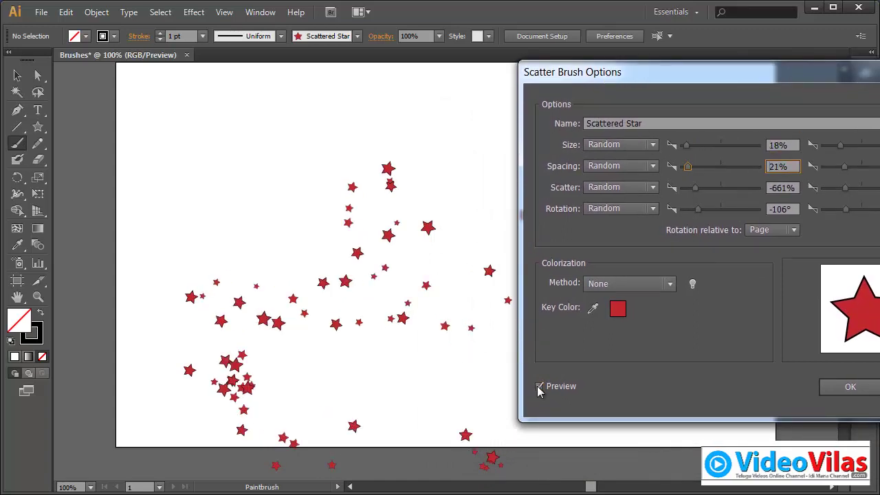
pyautogui.moveTo(699, 188)
pyautogui.mouseDown()
pyautogui.moveTo(686, 187)
pyautogui.moveTo(686, 209)
pyautogui.mouseUp()
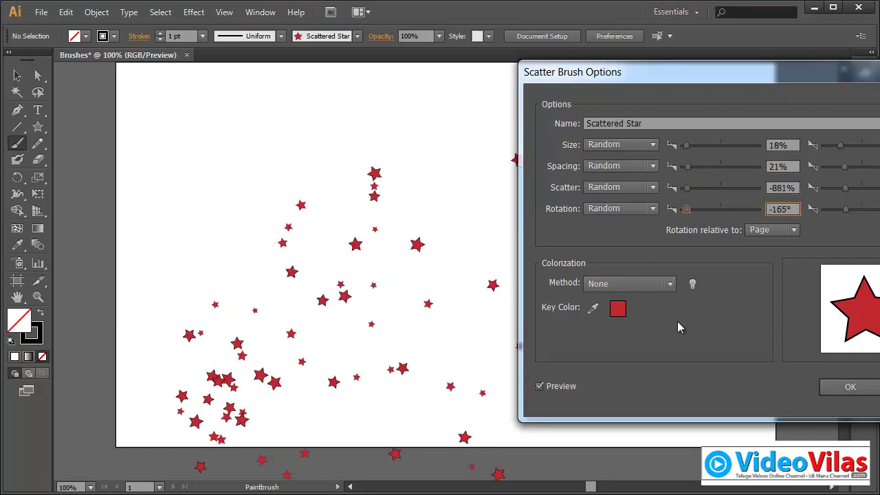
pyautogui.click(851, 386)
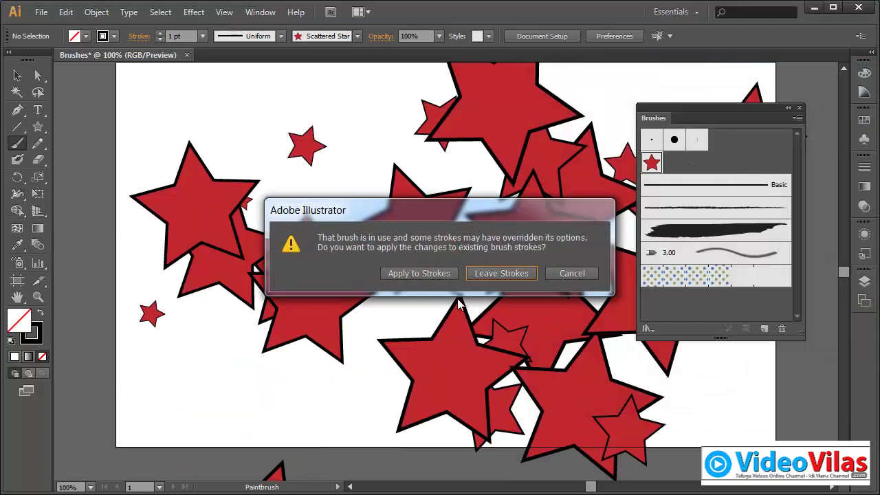
# Apply the edited Scattered Star settings to the existing star strokes
pyautogui.click(437, 272)
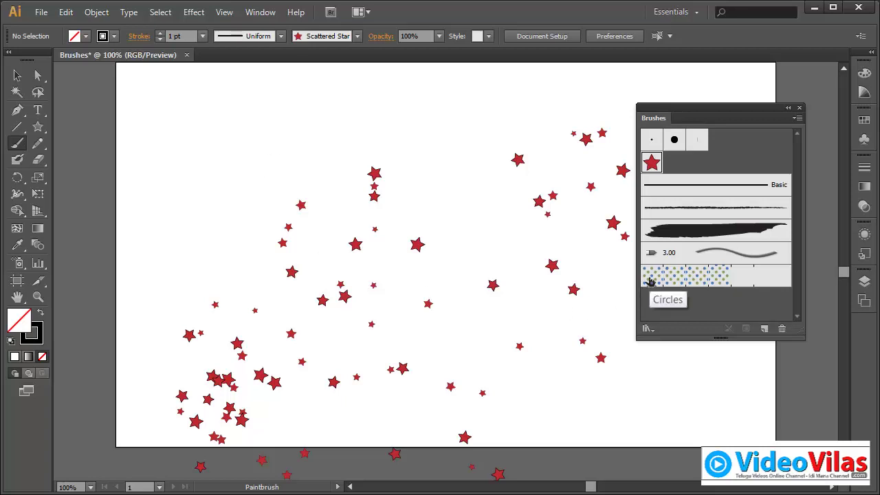
# Select and delete all the star stroke paths, then reset default fill and stroke
pyautogui.click(20, 263)
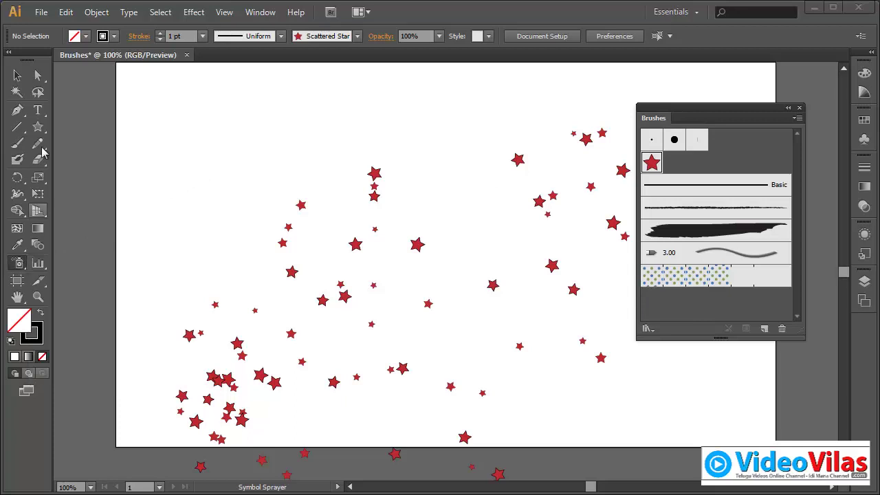
pyautogui.click(17, 76)
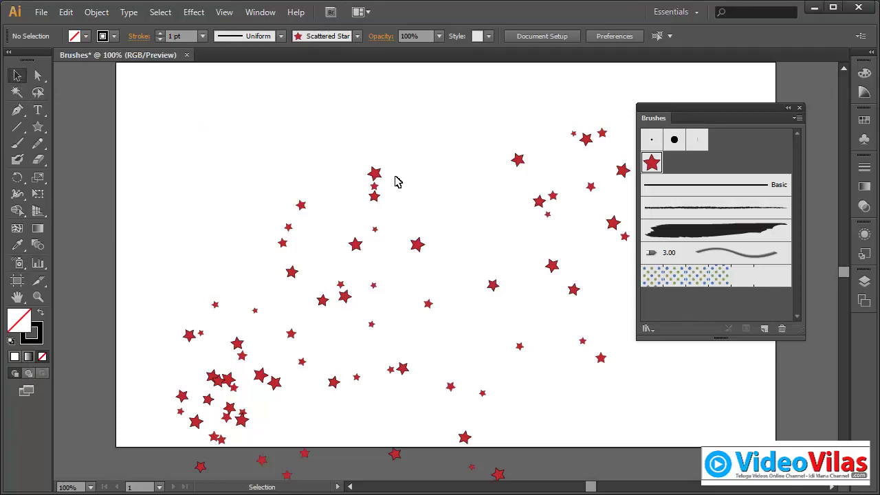
pyautogui.hotkey('ctrl', 'z')
pyautogui.hotkey('ctrl', 'z')
pyautogui.moveTo(215, 92); pyautogui.dragTo(654, 425)
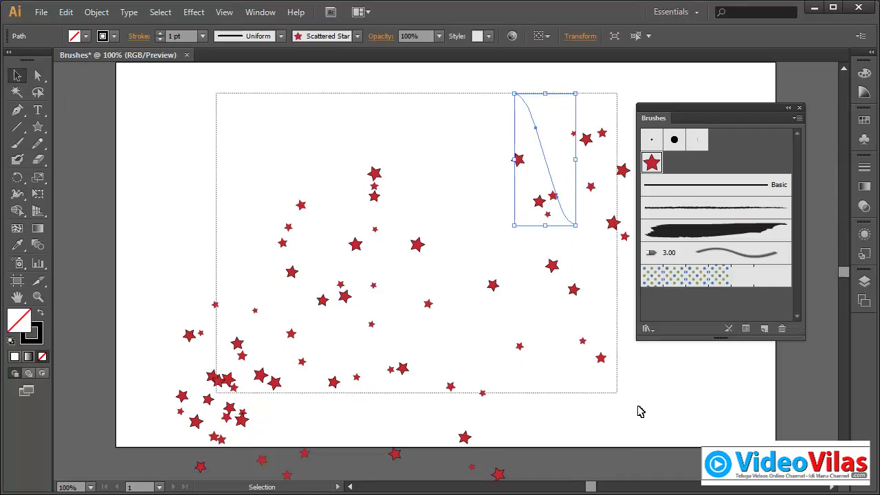
pyautogui.press('Delete')
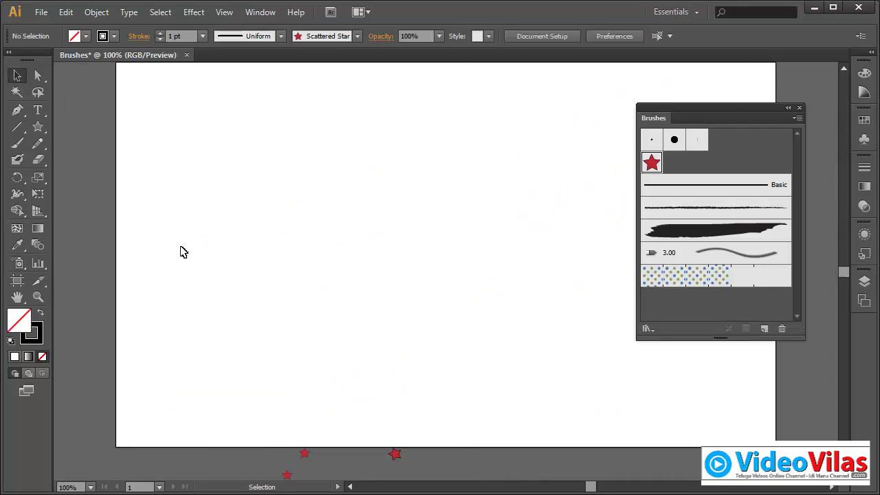
pyautogui.click(11, 341)
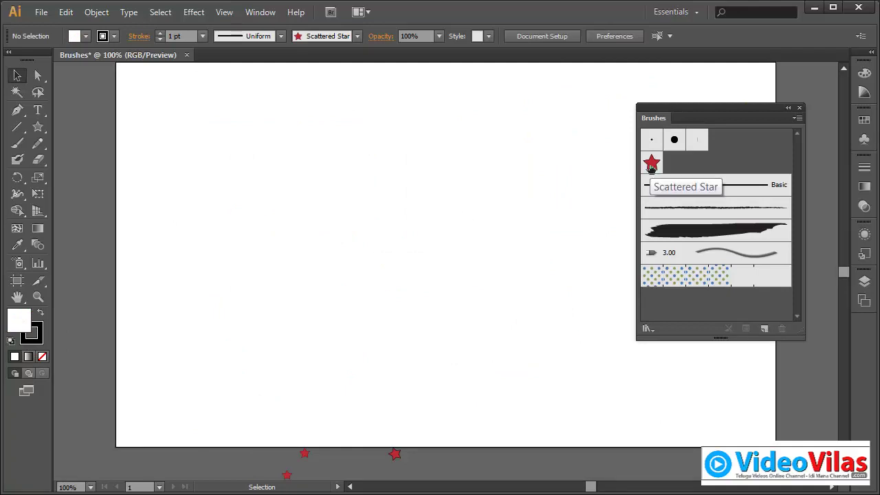
# Delete the Scattered Star brush, removing its strokes, and select the leftover paths
pyautogui.moveTo(651, 165)
pyautogui.mouseDown()
pyautogui.moveTo(772, 256)
pyautogui.moveTo(781, 328)
pyautogui.mouseUp()
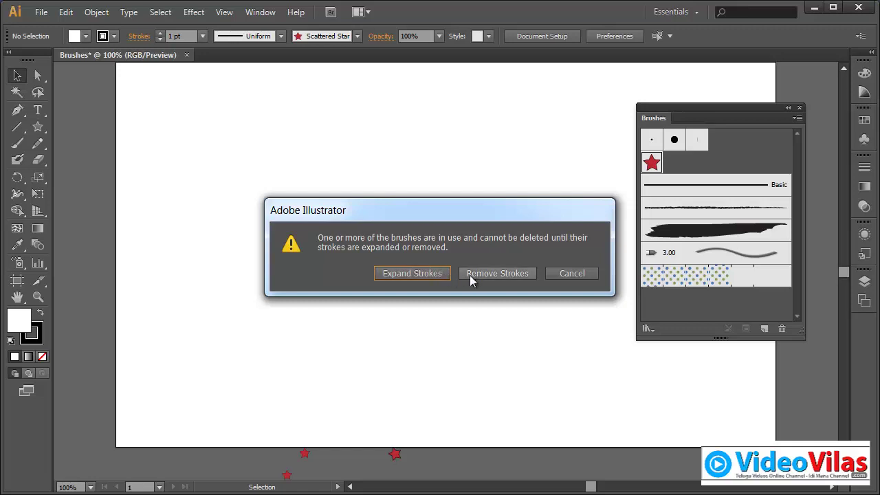
pyautogui.click(477, 276)
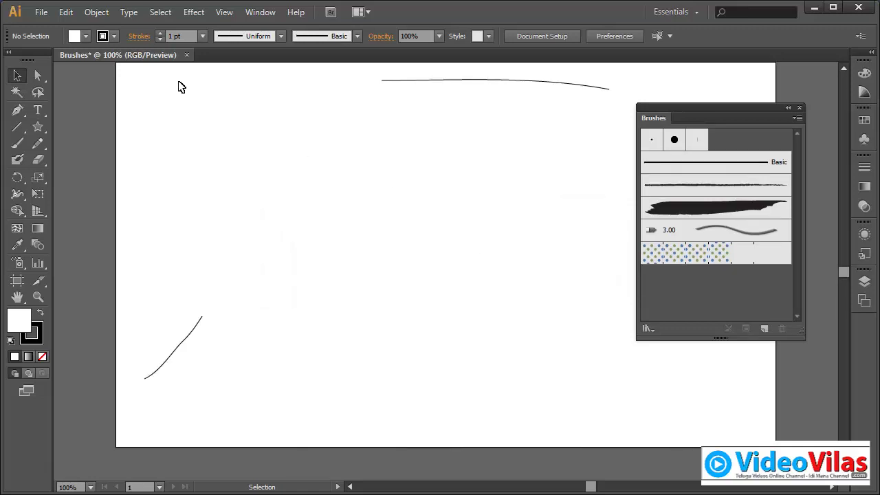
pyautogui.moveTo(179, 83); pyautogui.dragTo(578, 399)
# Delete the leftover paths and move the Brushes panel aside
pyautogui.press('Delete')
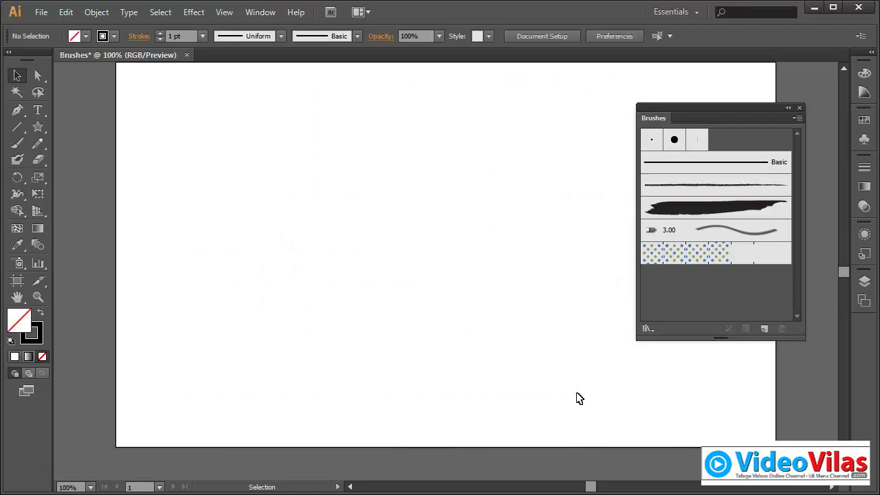
pyautogui.press('d')
pyautogui.moveTo(709, 114); pyautogui.dragTo(766, 153)
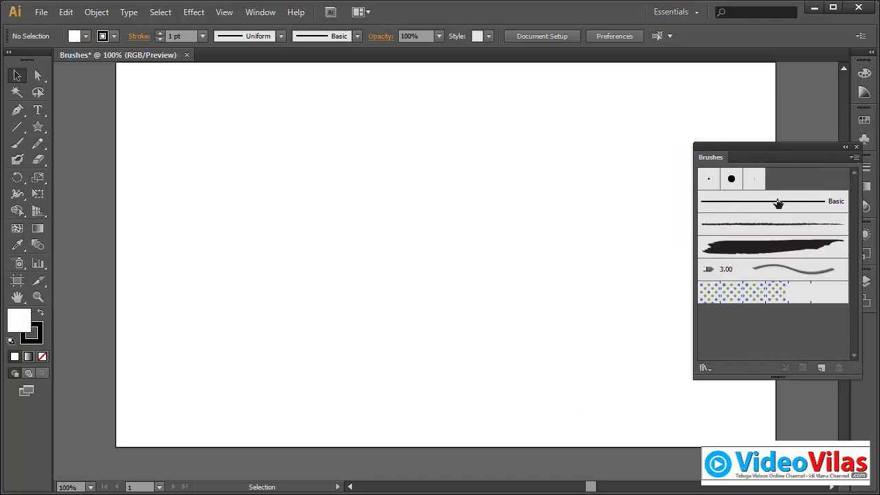
# Start a New Brush from the Brushes panel menu, then cancel it
pyautogui.click(853, 157)
pyautogui.click(868, 168)
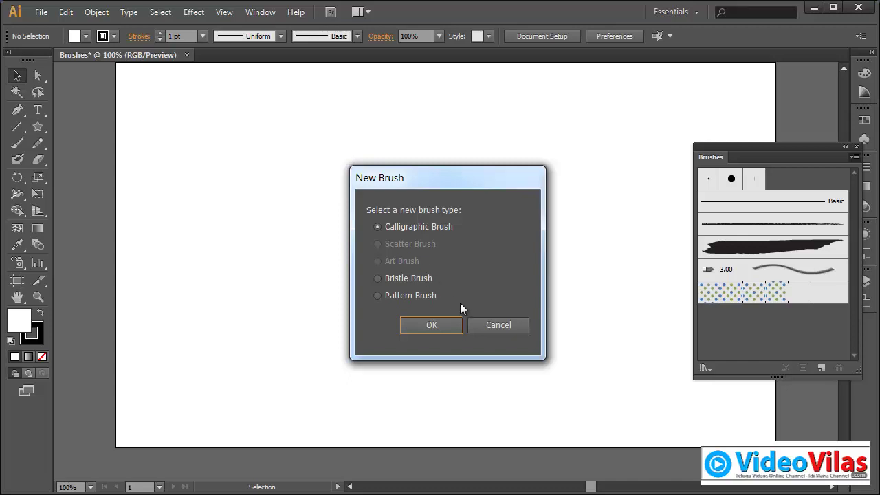
pyautogui.click(477, 327)
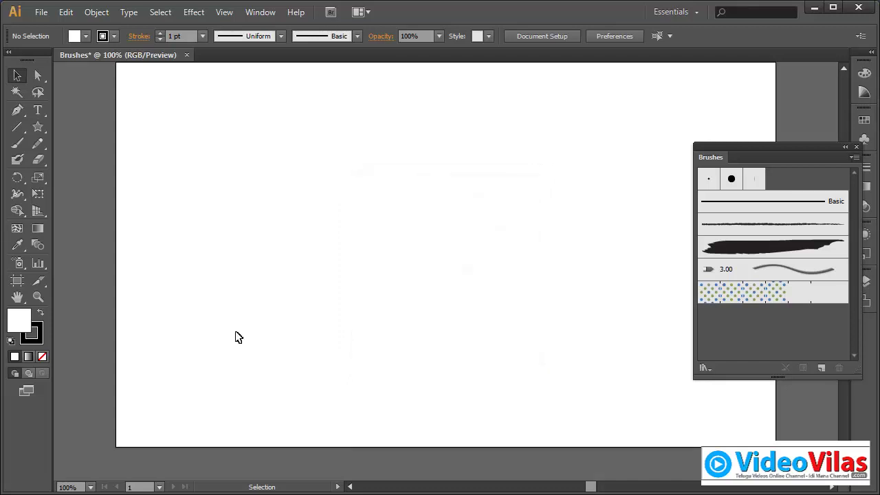
# Draw a small star near the upper left and fill it with RGB Magenta
pyautogui.click(40, 128)
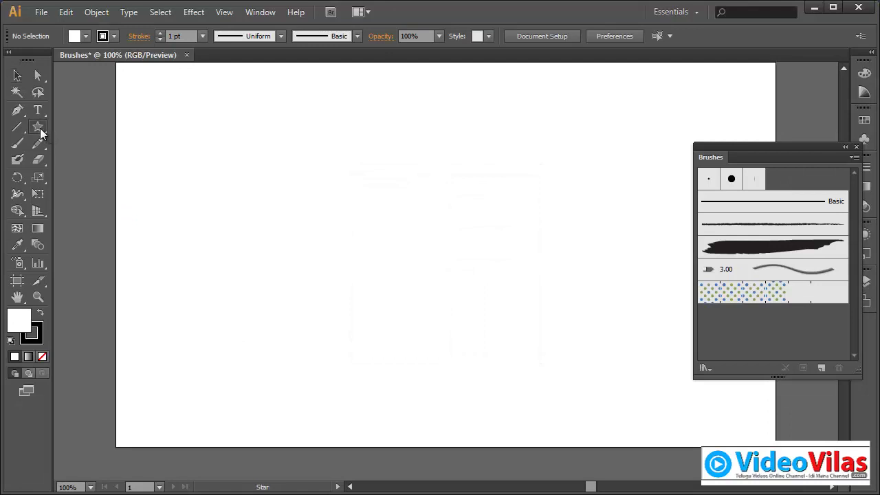
pyautogui.click(97, 192)
pyautogui.moveTo(355, 175); pyautogui.dragTo(368, 189)
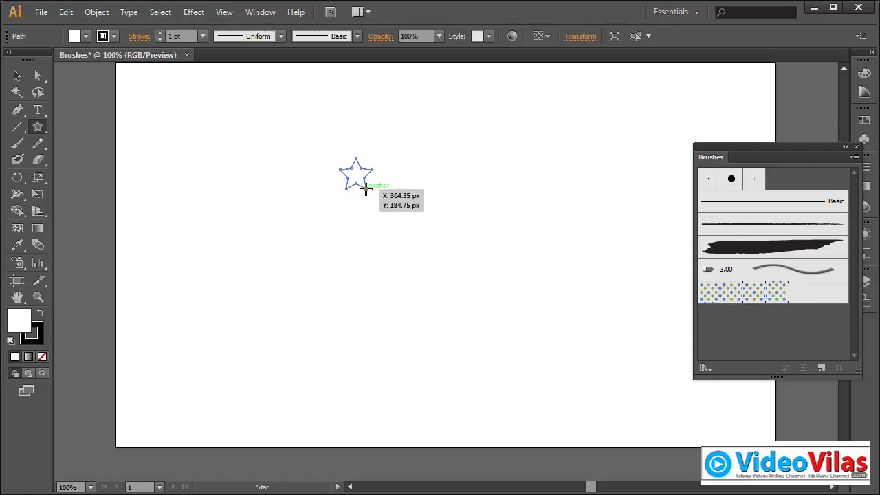
pyautogui.click(863, 120)
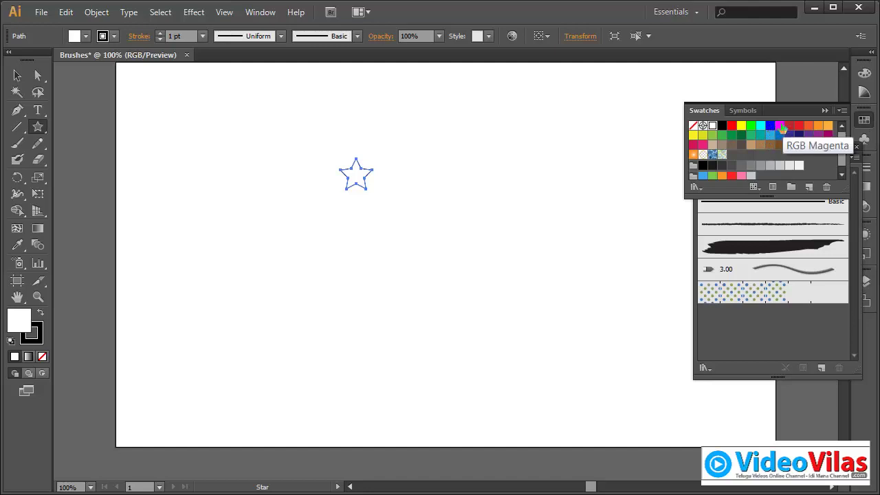
pyautogui.click(782, 129)
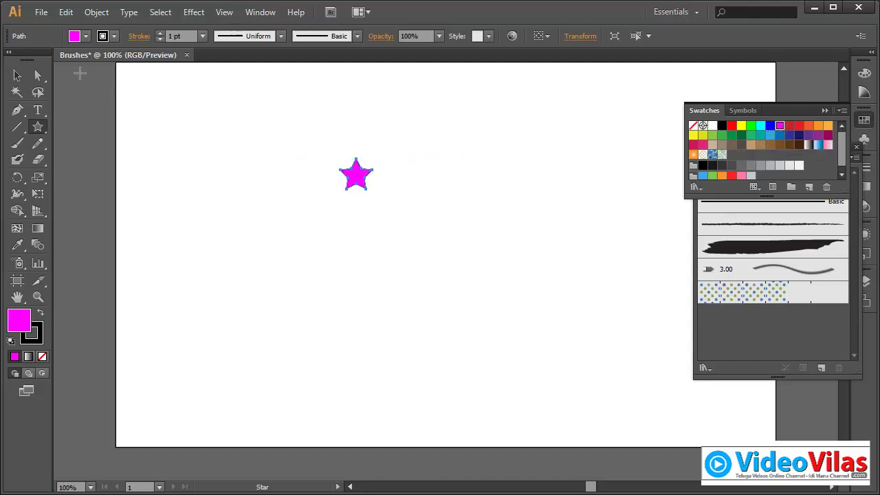
# Return to the Selection tool, deselect, and bring the Brushes panel near the star
pyautogui.click(19, 77)
pyautogui.click(190, 142)
pyautogui.press('d')
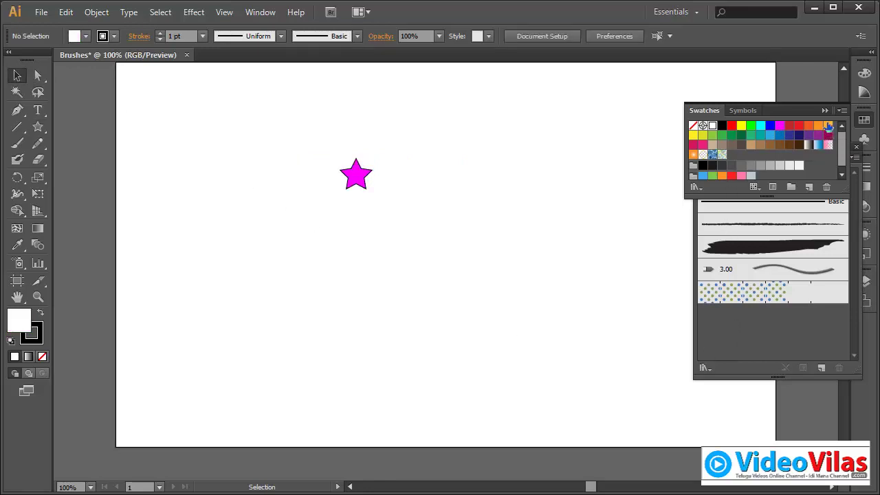
pyautogui.click(827, 117)
pyautogui.moveTo(788, 153); pyautogui.dragTo(714, 112)
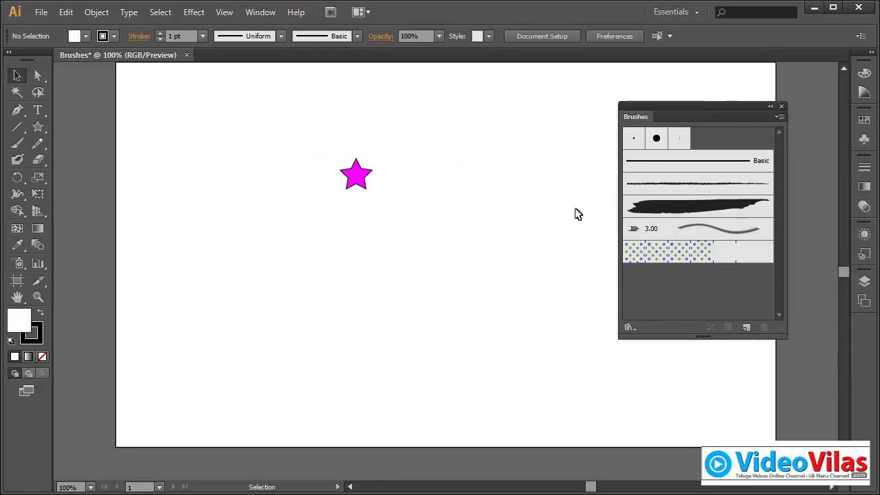
# Drag the magenta star into the Brushes panel and make it an Art Brush
pyautogui.click(356, 176)
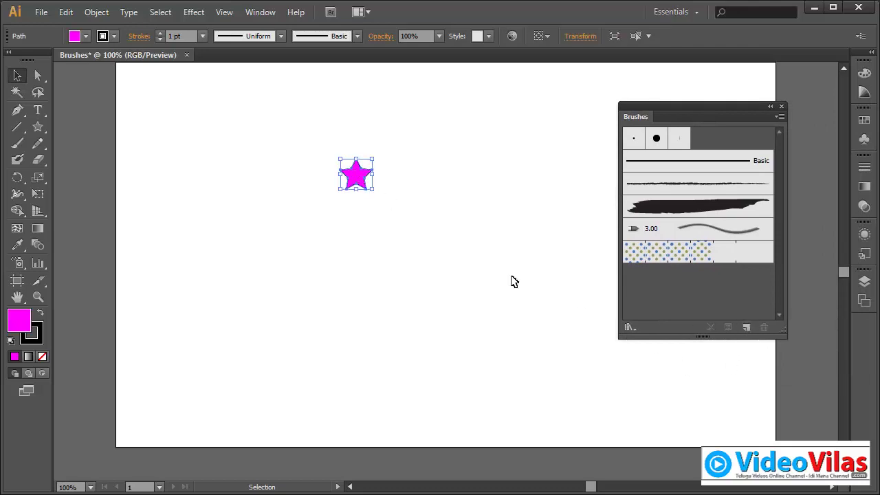
pyautogui.click(483, 264)
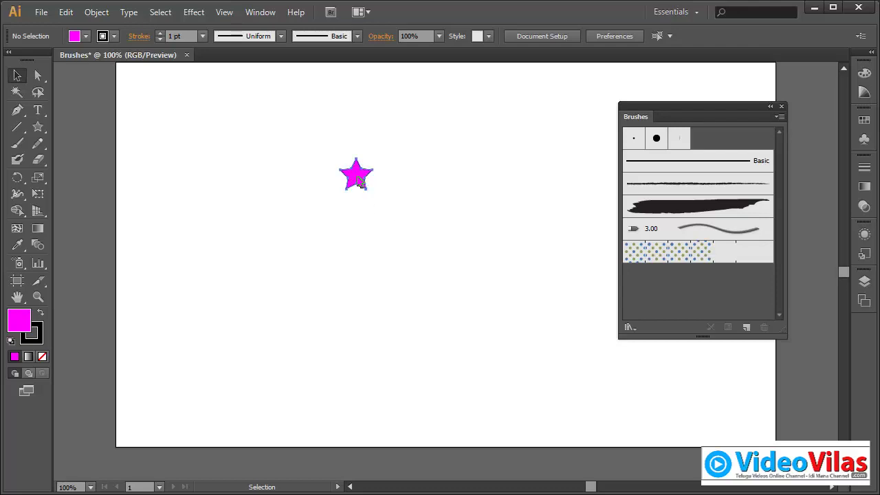
pyautogui.moveTo(369, 184)
pyautogui.mouseDown()
pyautogui.moveTo(427, 230)
pyautogui.moveTo(649, 292)
pyautogui.mouseUp()
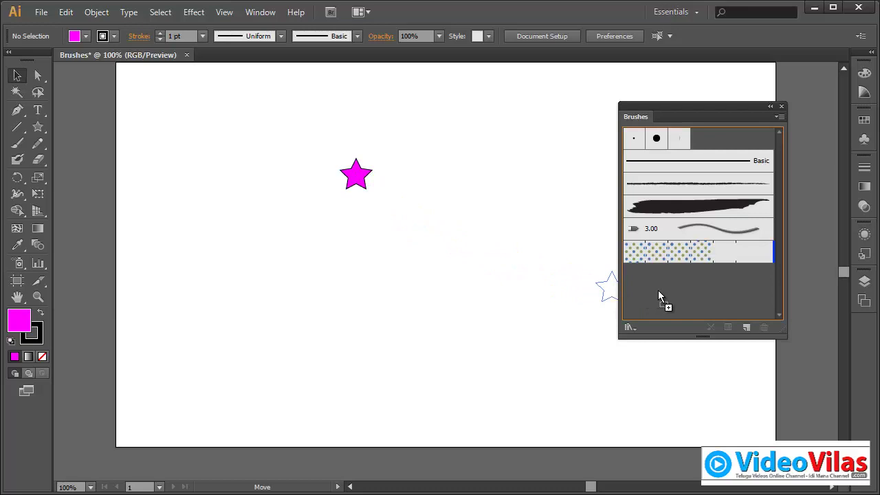
pyautogui.moveTo(658, 291); pyautogui.dragTo(658, 291)
pyautogui.click(400, 264)
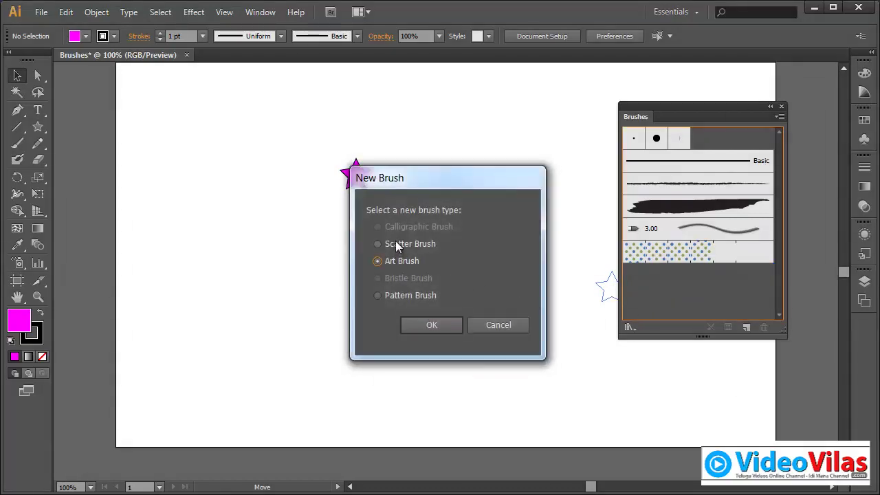
pyautogui.click(408, 323)
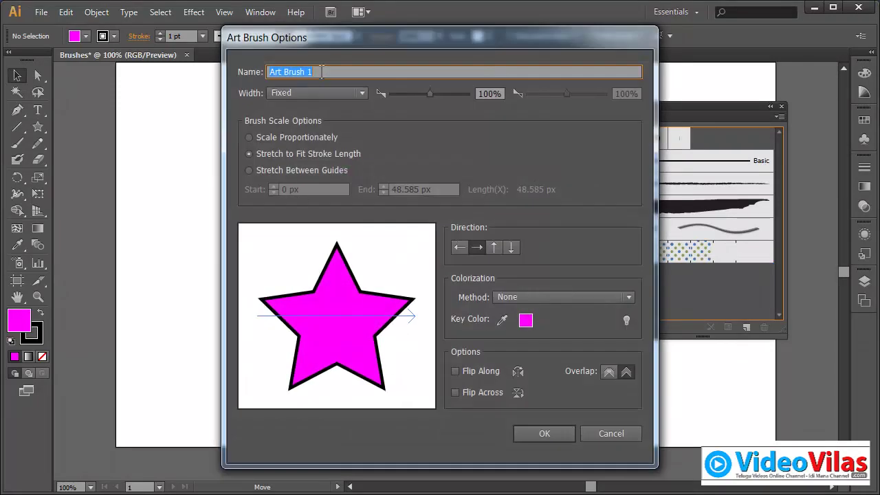
# Name the art brush 'star' and give it a Fixed width of 10%
pyautogui.click(324, 71)
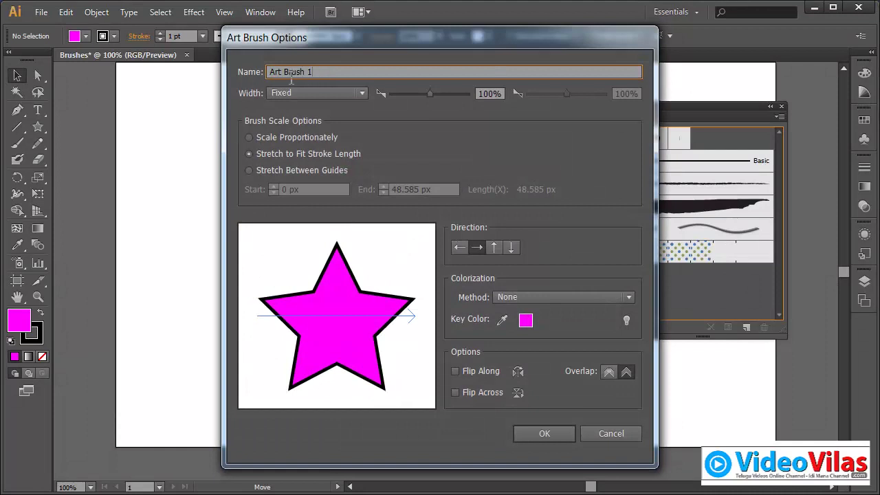
pyautogui.moveTo(315, 72); pyautogui.dragTo(155, 67)
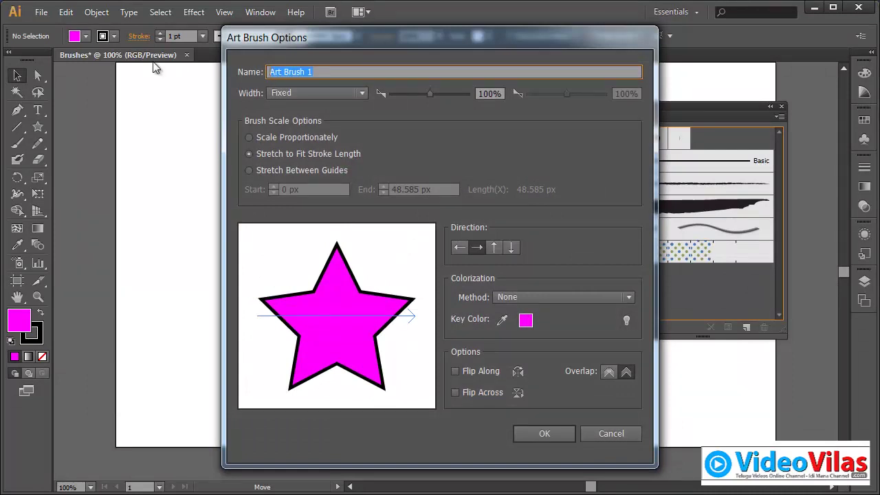
pyautogui.write('star')
pyautogui.click(299, 92)
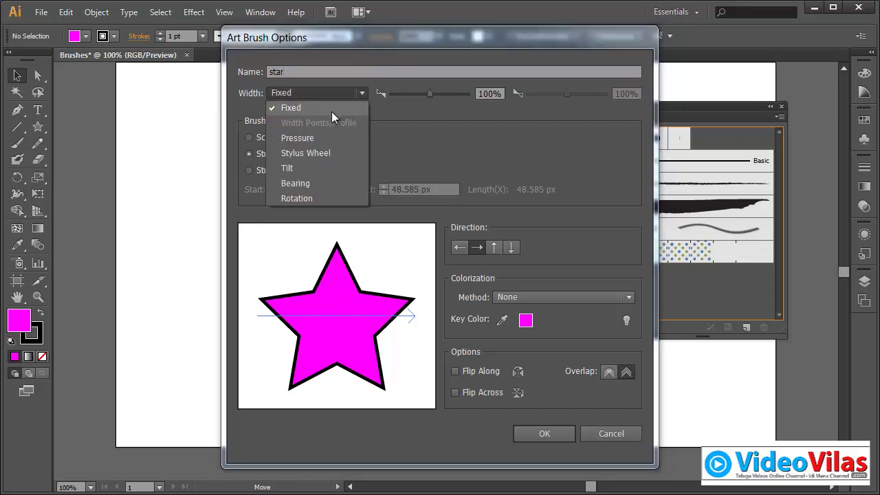
pyautogui.click(389, 110)
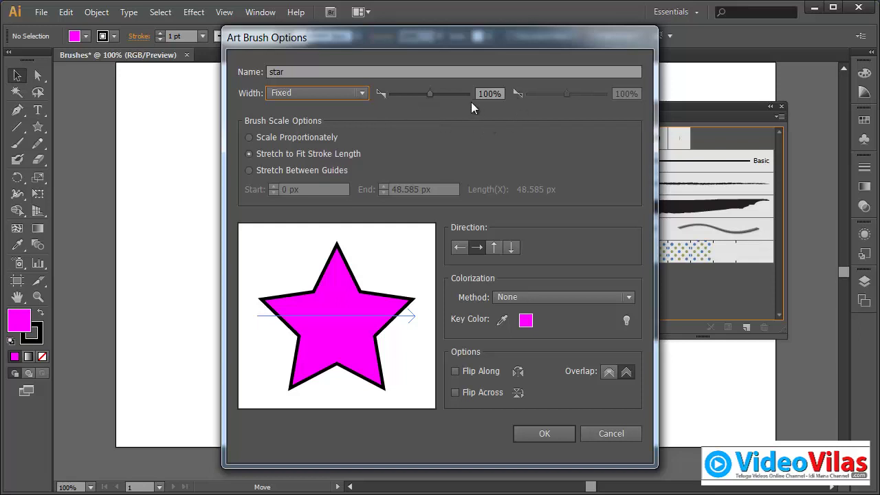
pyautogui.click(490, 94)
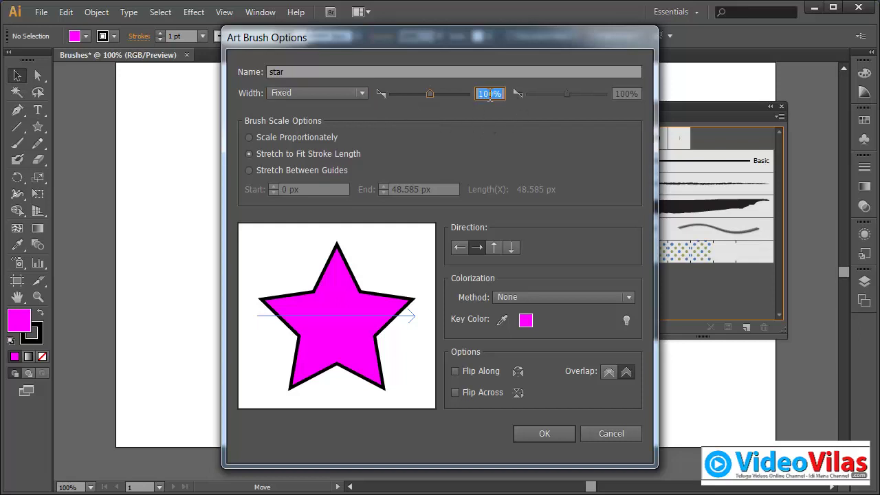
pyautogui.write('10')
pyautogui.click(337, 96)
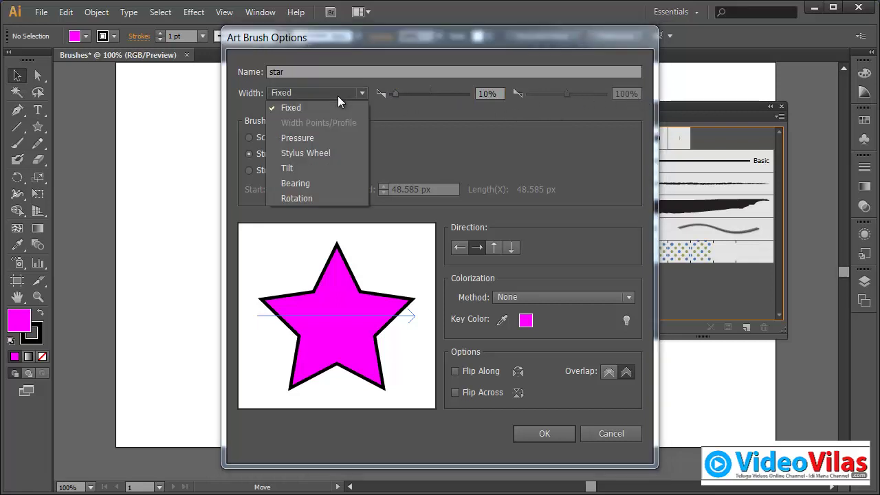
pyautogui.click(474, 121)
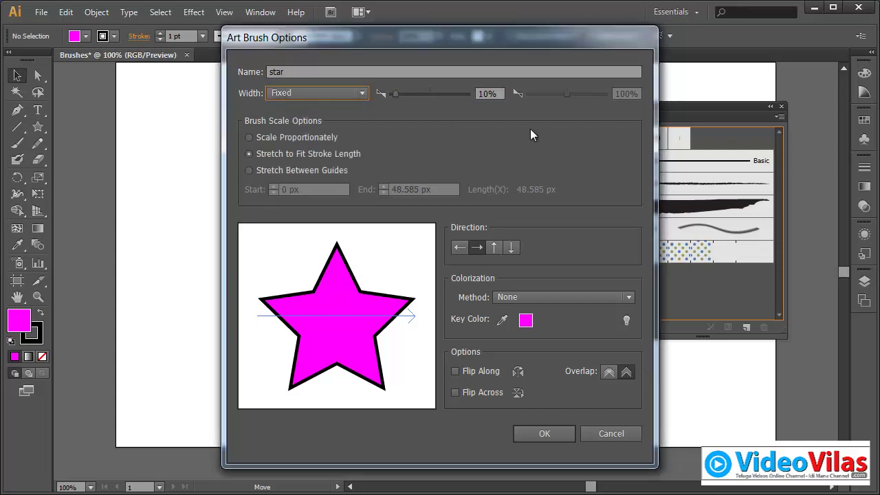
pyautogui.click(500, 94)
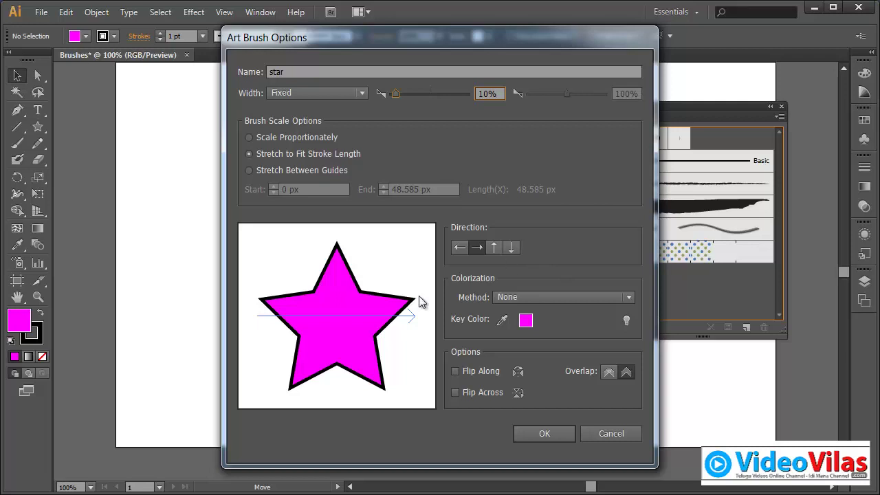
# Save the star brush, delete the original star, and reset fill and stroke to defaults
pyautogui.click(557, 433)
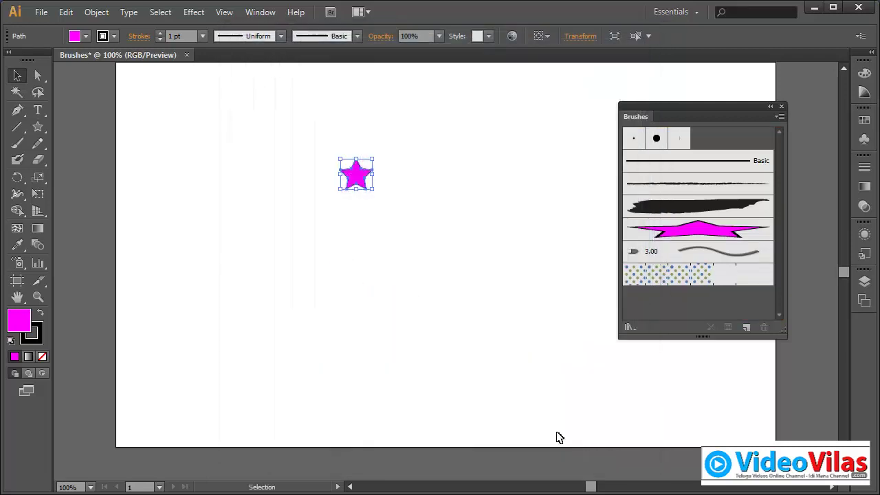
pyautogui.moveTo(421, 114); pyautogui.dragTo(305, 239)
pyautogui.press('Delete')
pyautogui.click(11, 341)
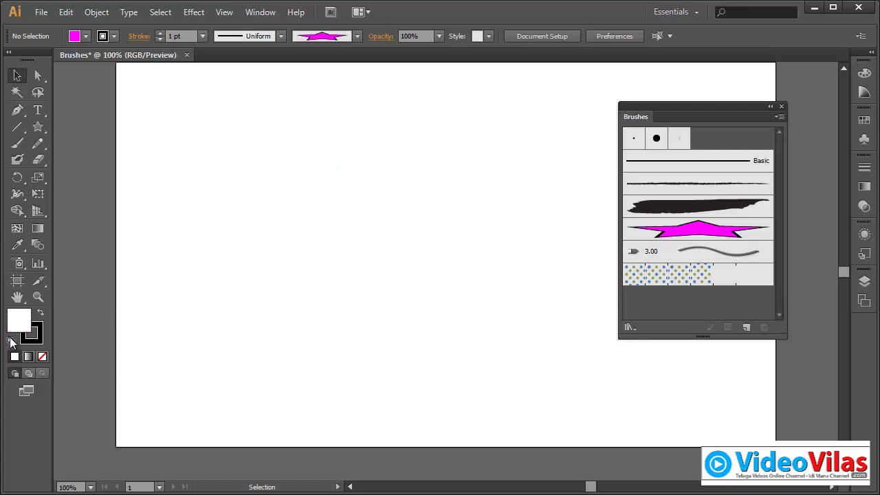
# Paint a long curve and several short strokes with the star brush, then reopen its options
pyautogui.click(17, 143)
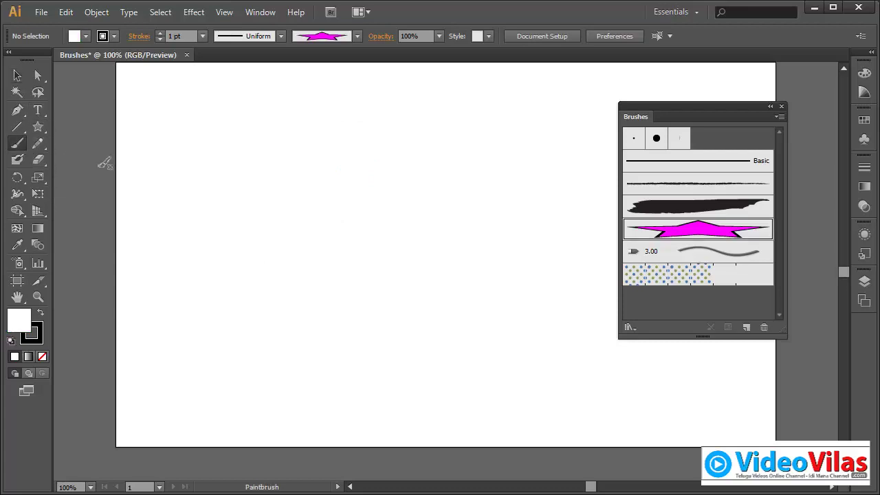
pyautogui.moveTo(188, 269); pyautogui.dragTo(432, 179)
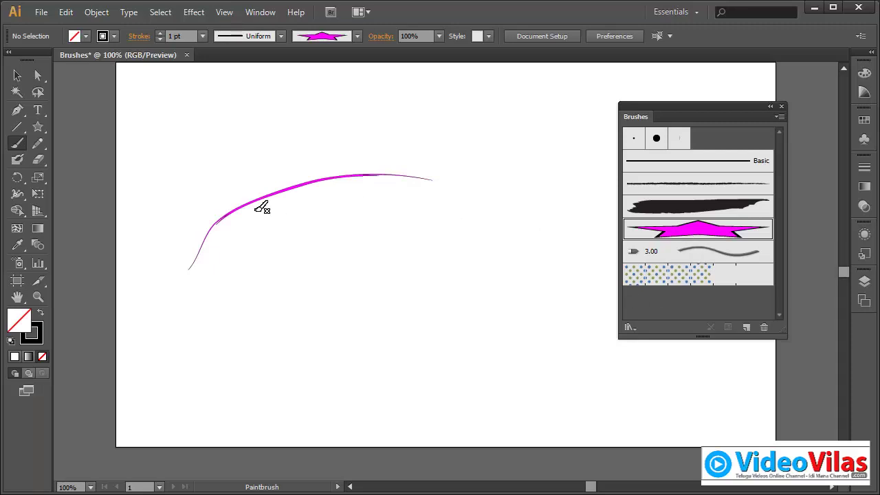
pyautogui.moveTo(326, 293); pyautogui.dragTo(368, 250)
pyautogui.moveTo(394, 292)
pyautogui.mouseDown()
pyautogui.moveTo(403, 266)
pyautogui.moveTo(438, 268)
pyautogui.mouseUp()
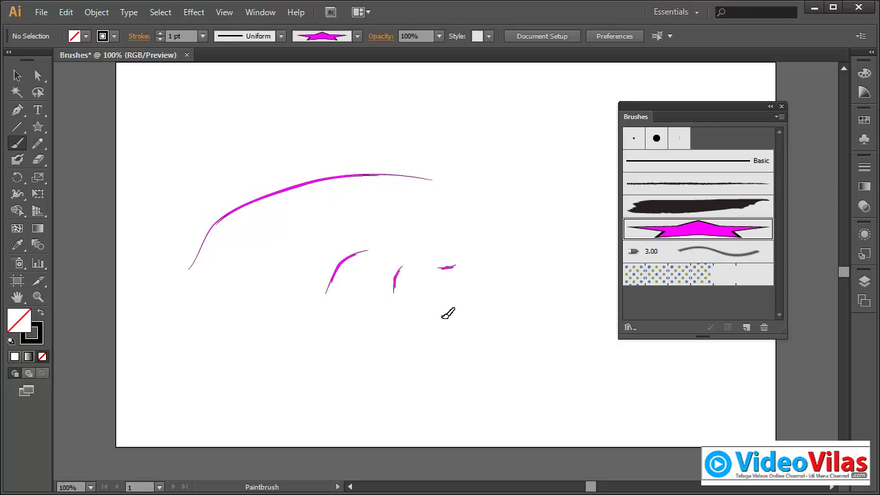
pyautogui.moveTo(429, 306); pyautogui.dragTo(475, 320)
pyautogui.moveTo(439, 224); pyautogui.dragTo(465, 212)
pyautogui.moveTo(419, 143); pyautogui.dragTo(461, 139)
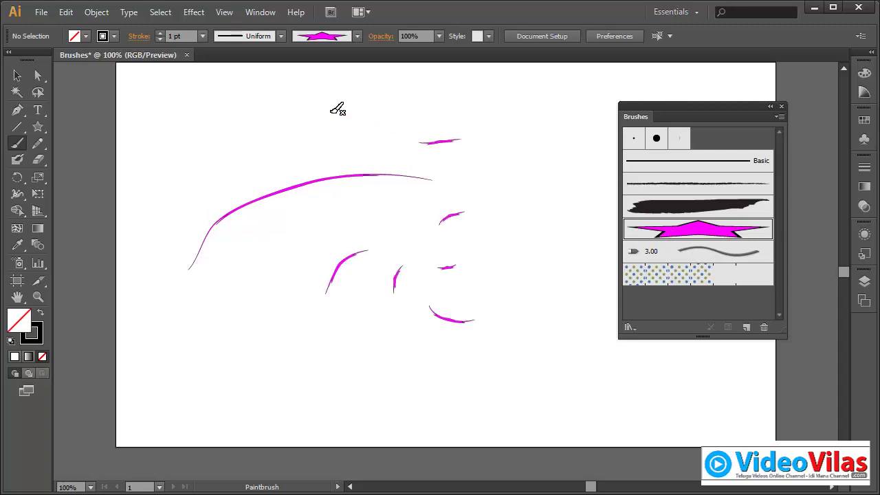
pyautogui.moveTo(315, 110); pyautogui.dragTo(378, 105)
pyautogui.moveTo(314, 148); pyautogui.dragTo(364, 143)
pyautogui.moveTo(215, 128); pyautogui.dragTo(272, 132)
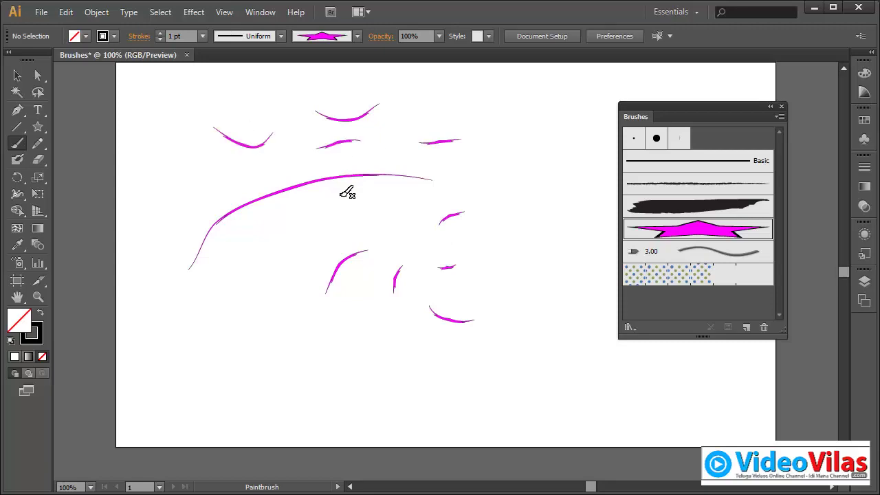
pyautogui.doubleClick(704, 232)
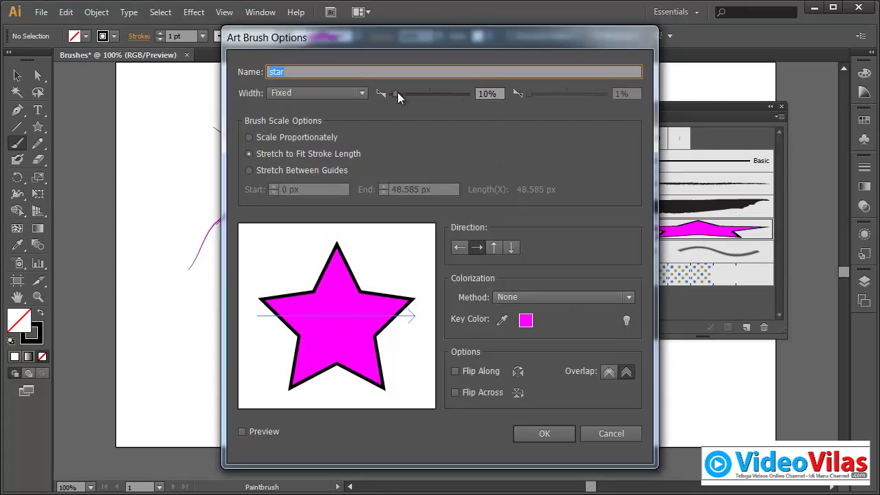
# Preview the star brush widened to 100%, discard the change, and return to the Selection tool
pyautogui.moveTo(398, 92); pyautogui.dragTo(435, 104)
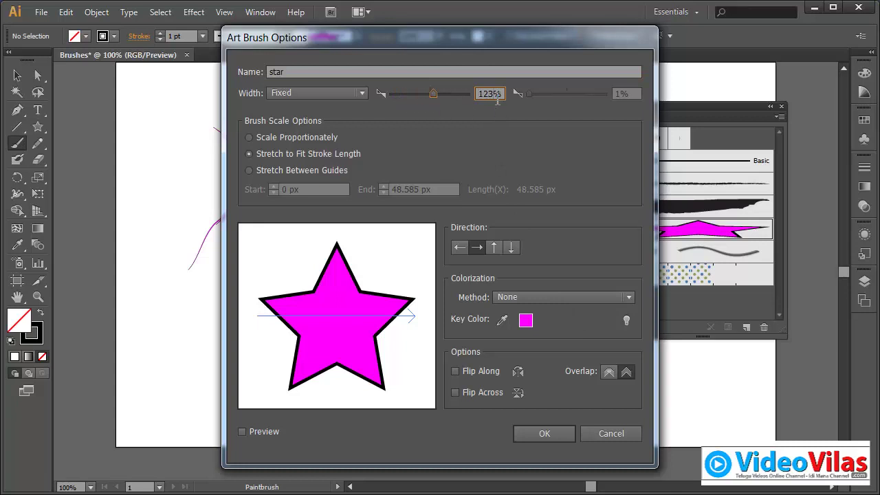
pyautogui.write('10')
pyautogui.write('0')
pyautogui.moveTo(522, 37); pyautogui.dragTo(732, 51)
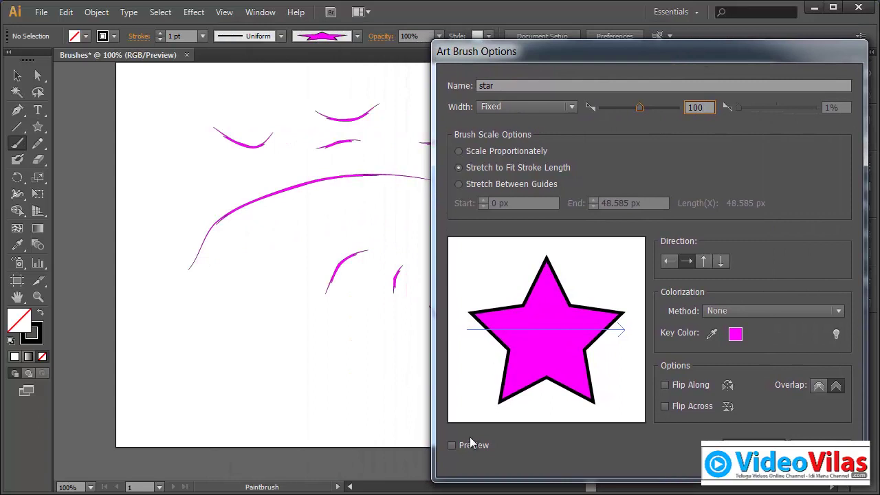
pyautogui.click(471, 444)
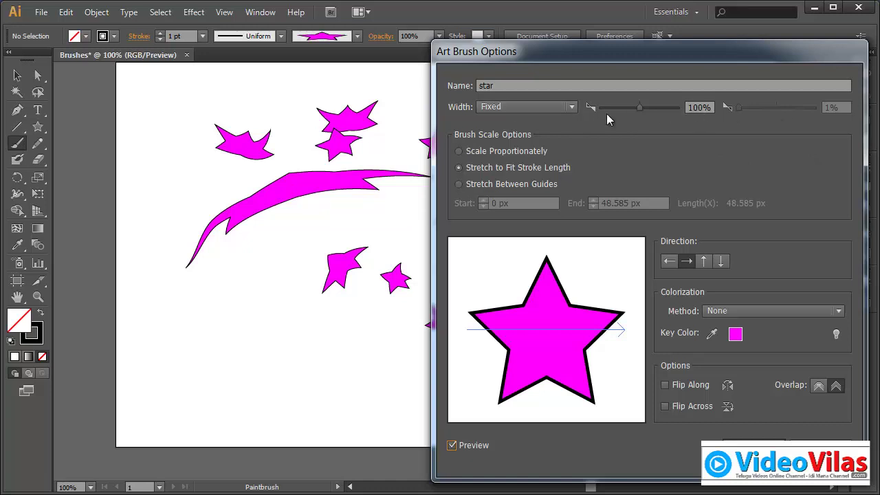
pyautogui.press('Return')
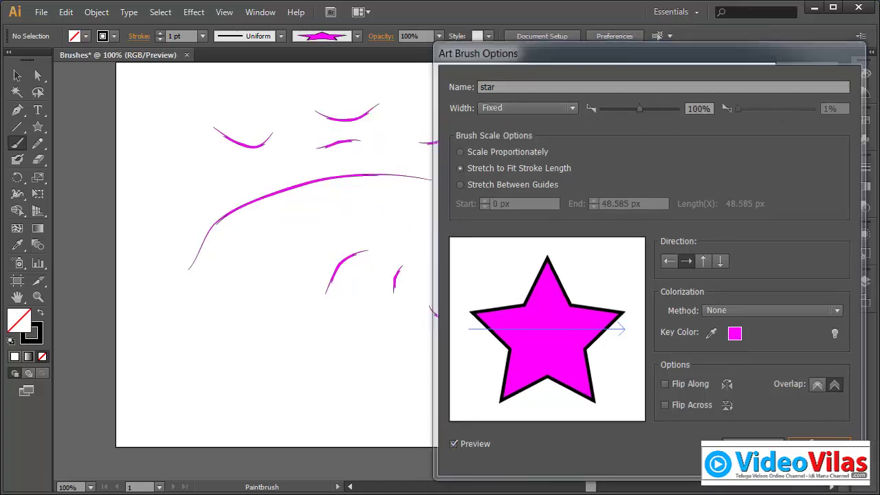
pyautogui.click(18, 76)
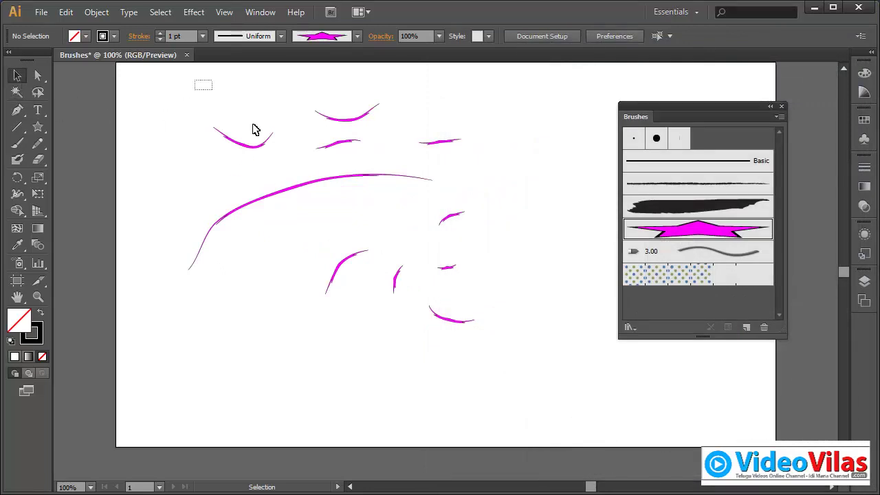
# Delete all the magenta strokes and drag the star brush to the Brushes panel trash
pyautogui.moveTo(196, 80); pyautogui.dragTo(507, 354)
pyautogui.press('Delete')
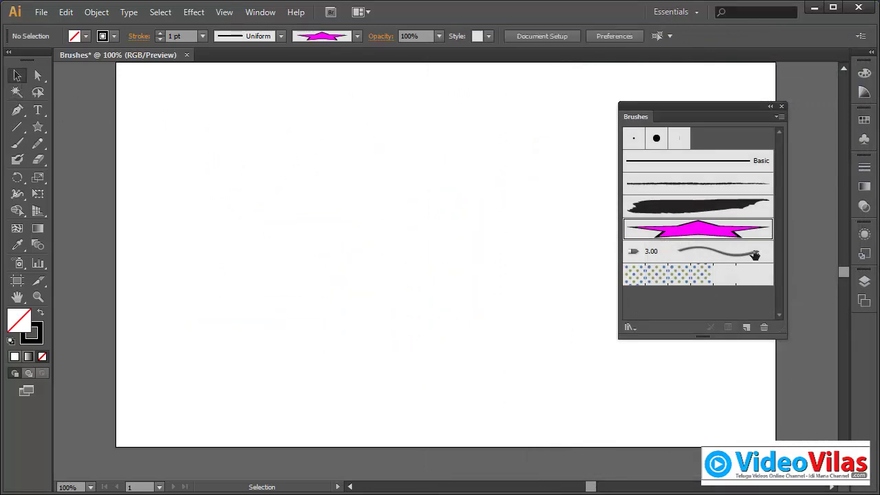
pyautogui.moveTo(737, 233)
pyautogui.mouseDown()
pyautogui.moveTo(758, 277)
pyautogui.moveTo(765, 327)
pyautogui.mouseUp()
pyautogui.moveTo(764, 327); pyautogui.dragTo(766, 325)
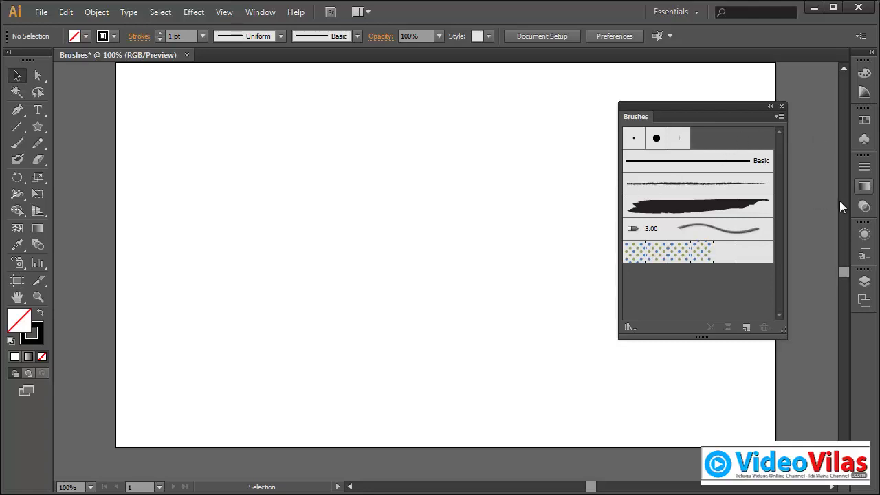
# Type 'typography' on the artboard, enlarge it to about 83 pt, and reposition it
pyautogui.click(38, 110)
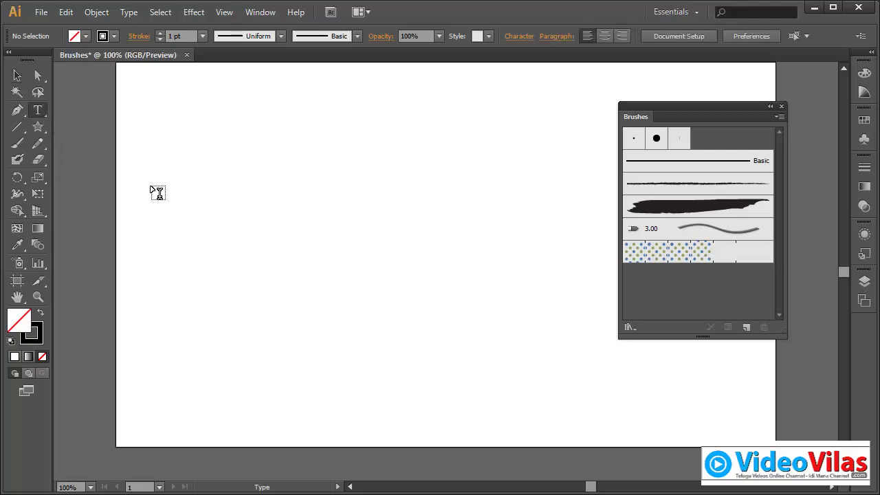
pyautogui.click(245, 226)
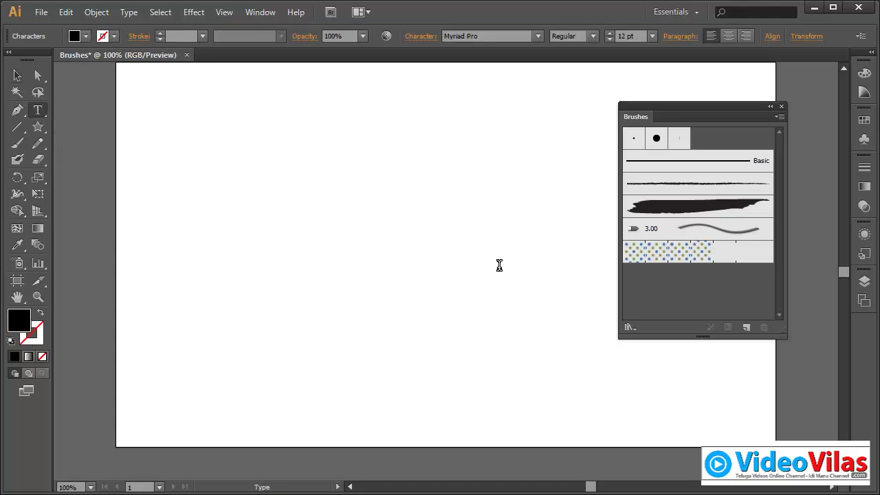
pyautogui.write('typography')
pyautogui.press('Escape')
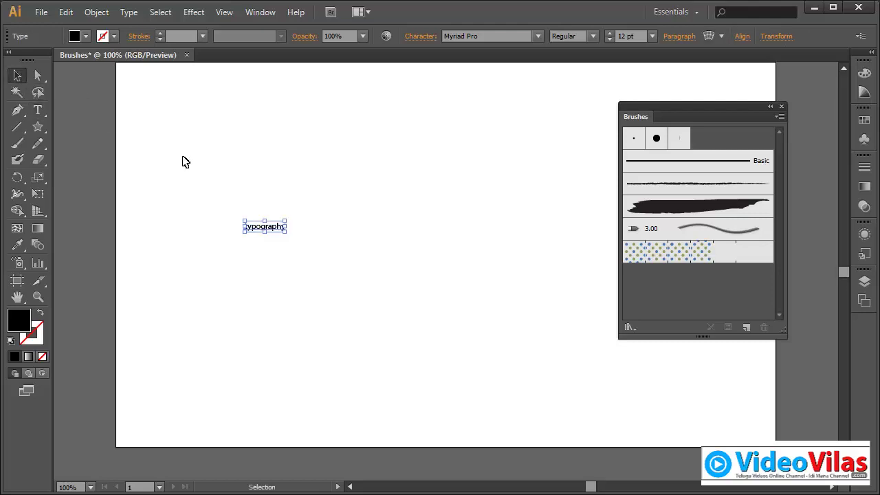
pyautogui.moveTo(286, 231)
pyautogui.mouseDown()
pyautogui.moveTo(501, 372)
pyautogui.moveTo(512, 332)
pyautogui.mouseUp()
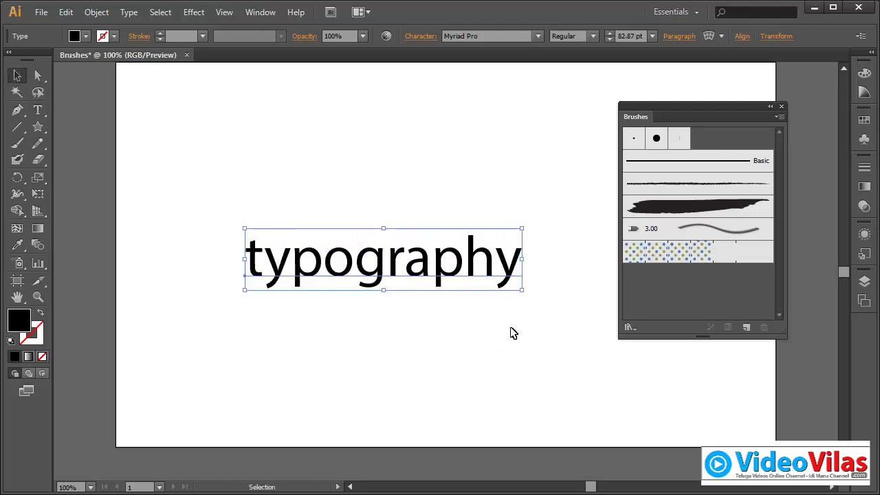
pyautogui.moveTo(473, 266); pyautogui.dragTo(442, 260)
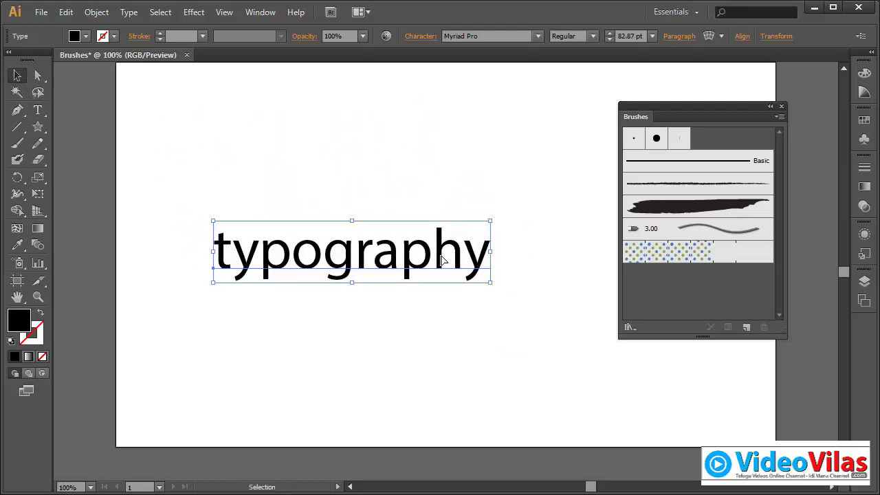
# Try making the live text an Art Brush and dismiss the outline-required warning
pyautogui.moveTo(442, 260); pyautogui.dragTo(665, 296)
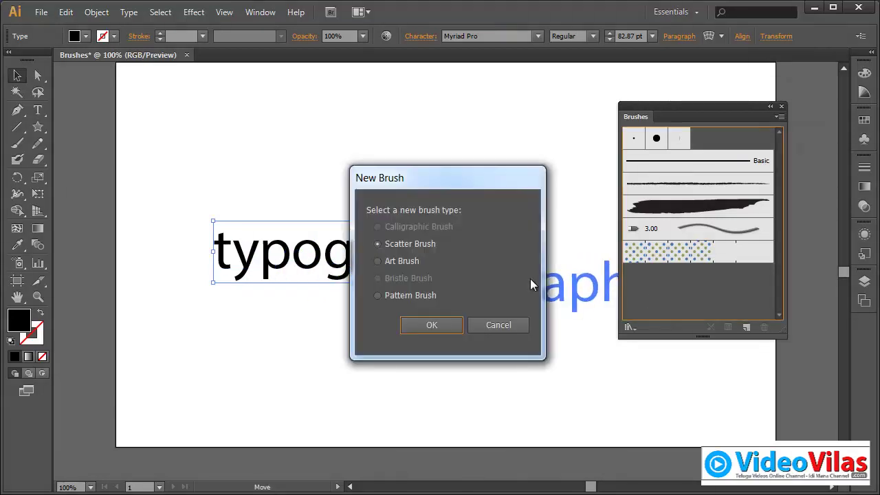
pyautogui.click(414, 262)
pyautogui.click(430, 325)
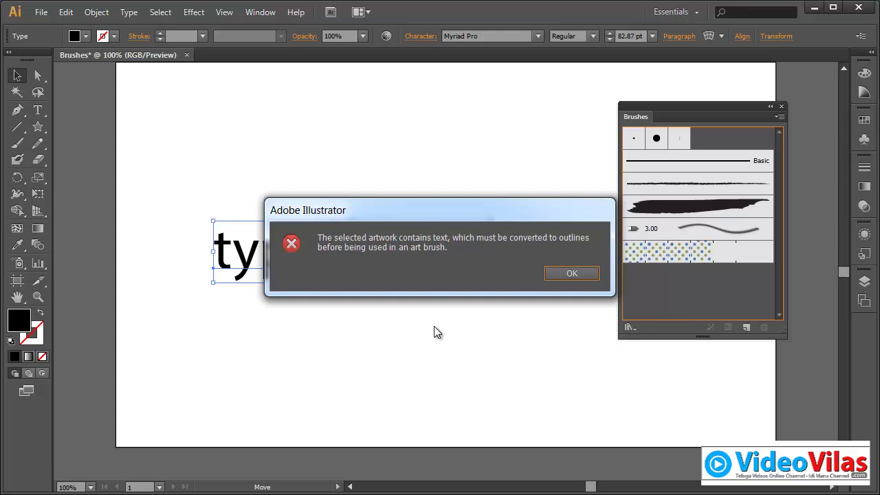
pyautogui.click(558, 275)
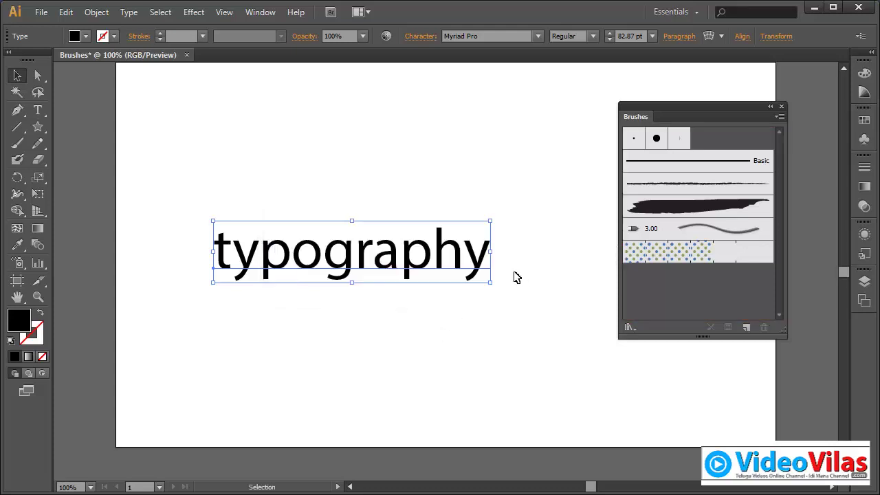
# Outline the typography text, then drag it into the Brushes panel as a new Art Brush
pyautogui.click(127, 13)
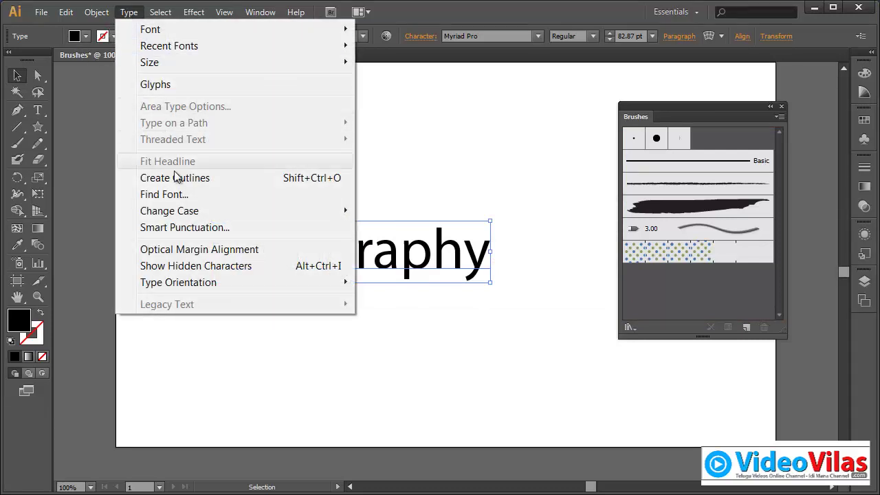
pyautogui.click(185, 178)
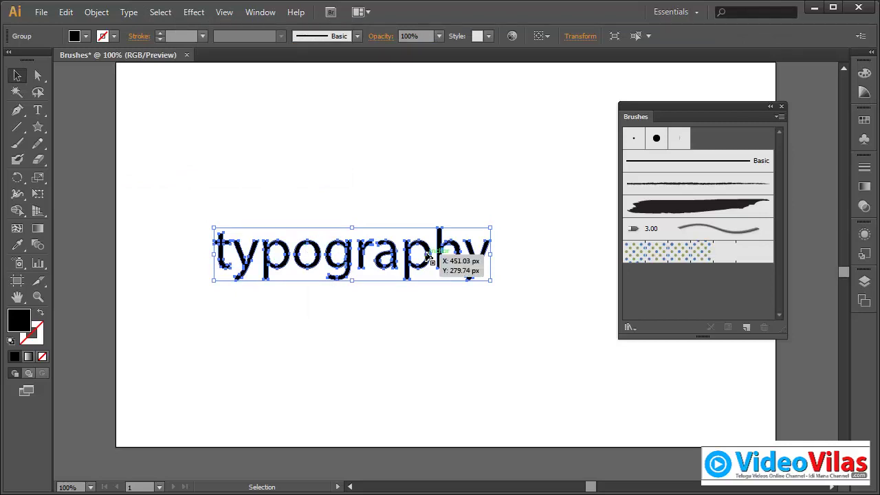
pyautogui.click(444, 182)
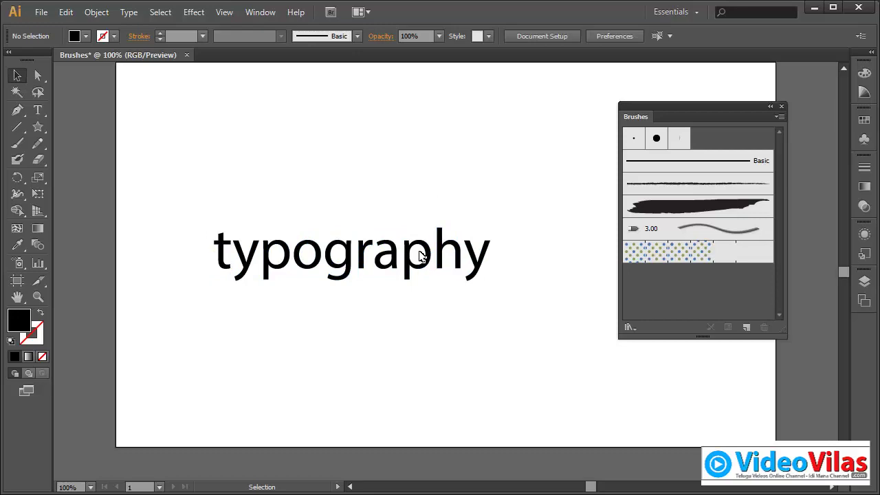
pyautogui.moveTo(422, 246); pyautogui.dragTo(673, 290)
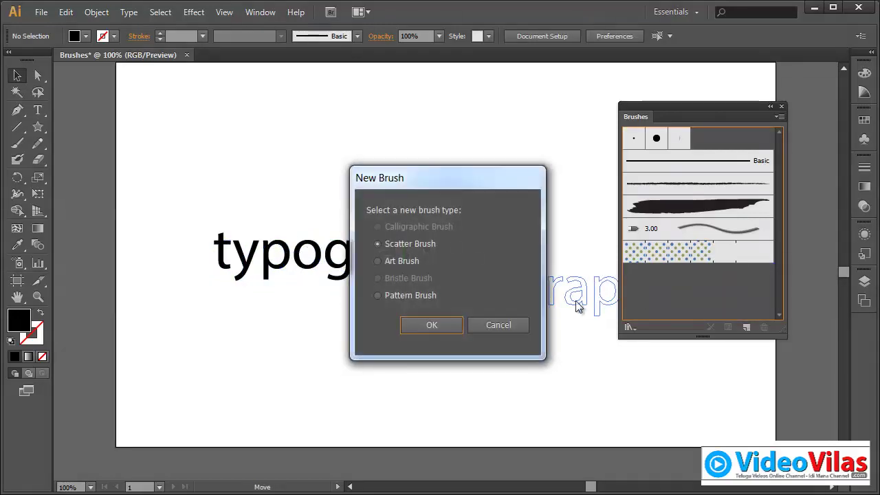
pyautogui.click(404, 261)
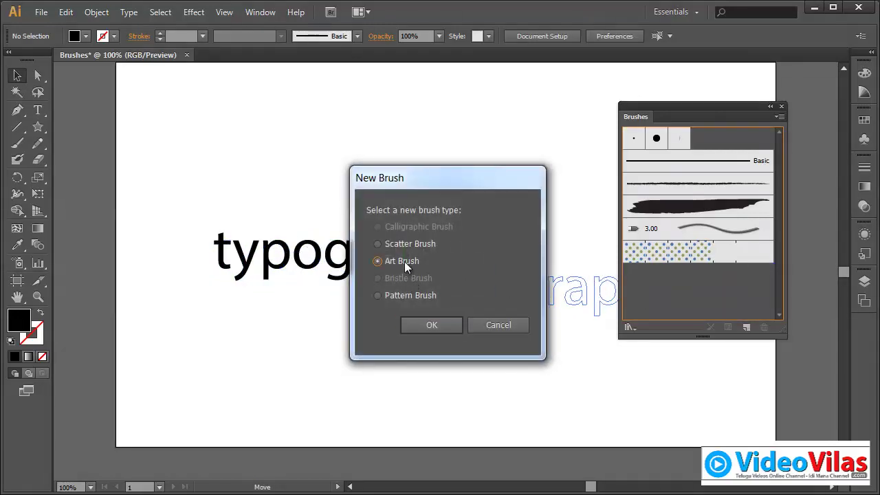
pyautogui.click(416, 323)
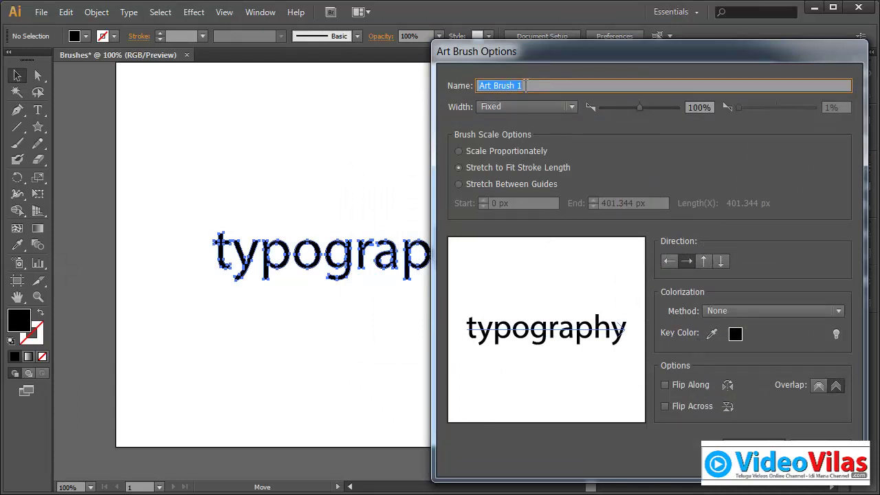
# Keep the name Art Brush 1, set proportional scaling, and save the typography brush
pyautogui.press('End')
pyautogui.click(522, 153)
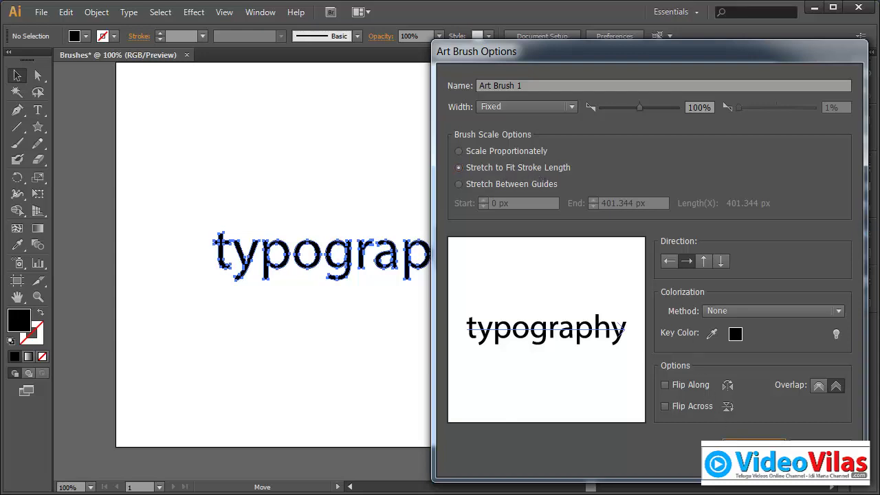
pyautogui.click(755, 448)
# Delete the outlined typography lettering, reset default colors, and paint a rising curve with the typography brush
pyautogui.moveTo(215, 147); pyautogui.dragTo(341, 333)
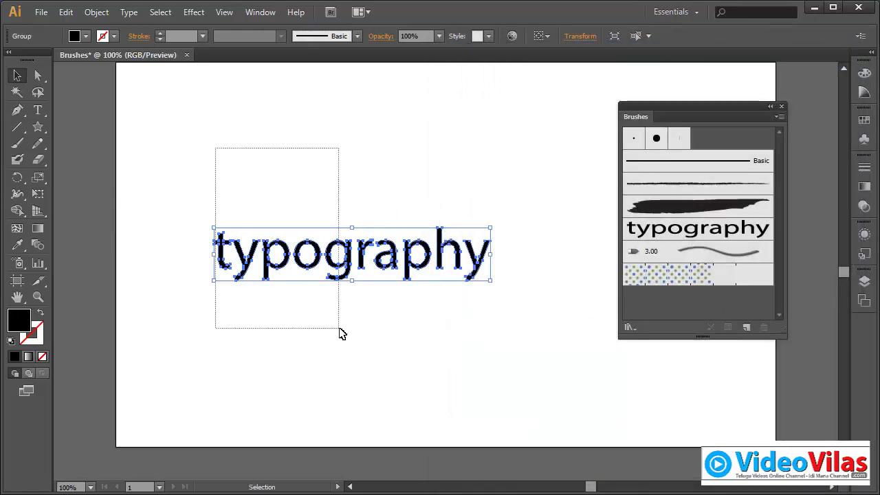
pyautogui.press('Delete')
pyautogui.press('d')
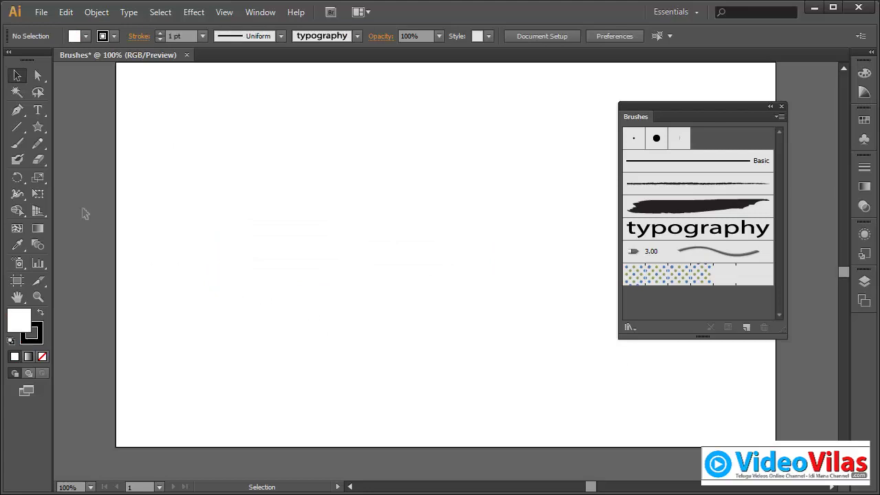
pyautogui.click(18, 143)
pyautogui.moveTo(214, 278)
pyautogui.mouseDown()
pyautogui.moveTo(377, 160)
pyautogui.moveTo(437, 153)
pyautogui.mouseUp()
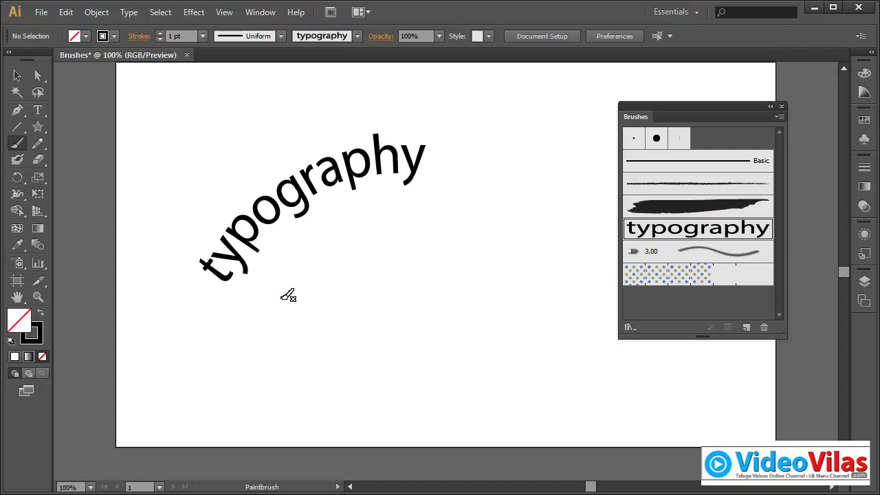
# Make the typography brush scale proportionately and apply the change to existing strokes
pyautogui.doubleClick(701, 229)
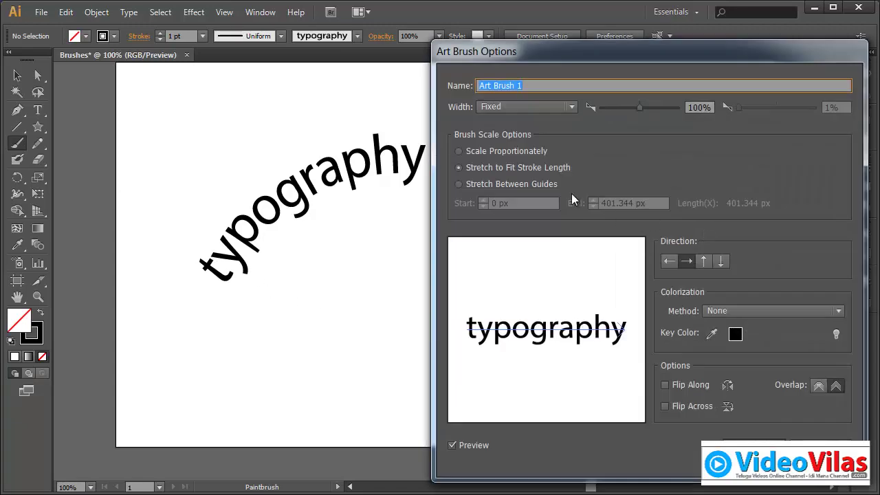
pyautogui.click(500, 151)
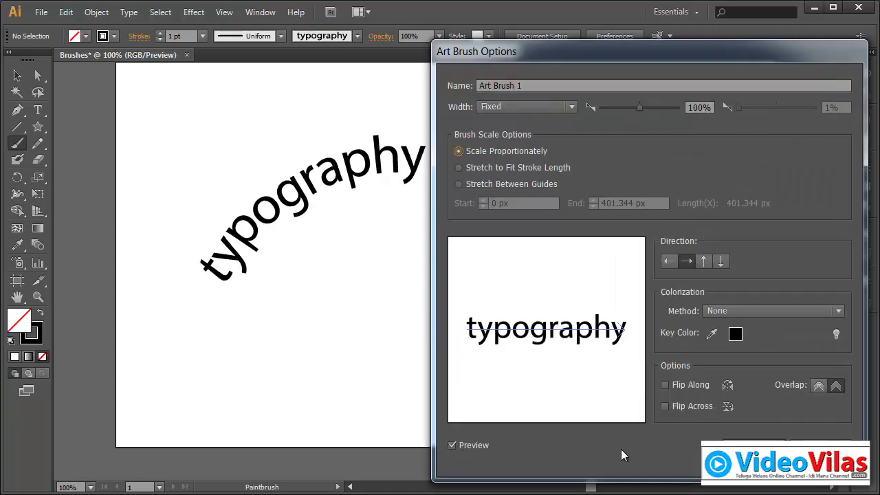
pyautogui.click(749, 448)
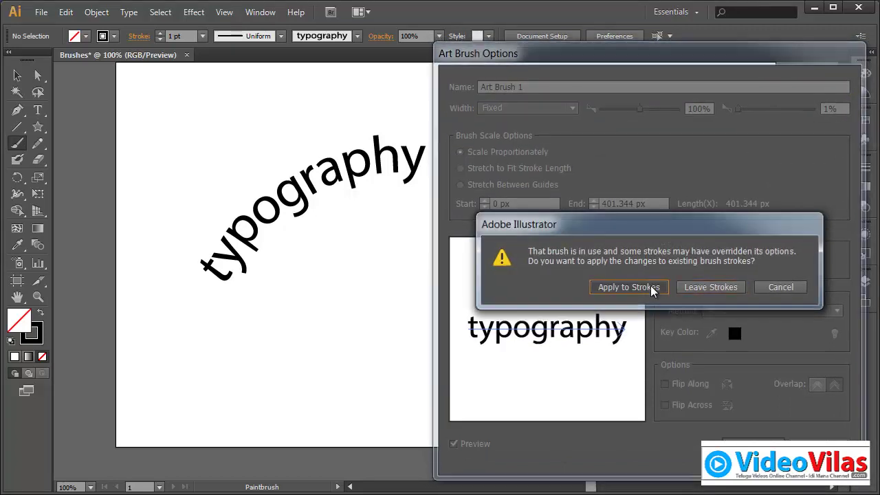
pyautogui.click(628, 287)
pyautogui.click(17, 76)
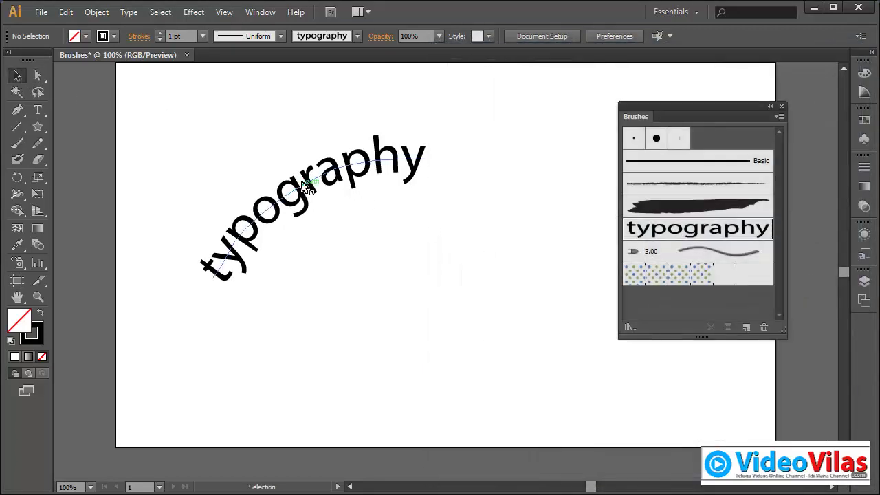
# Select the curved typography path with the Selection tool
pyautogui.click(306, 187)
pyautogui.click(231, 301)
pyautogui.click(214, 276)
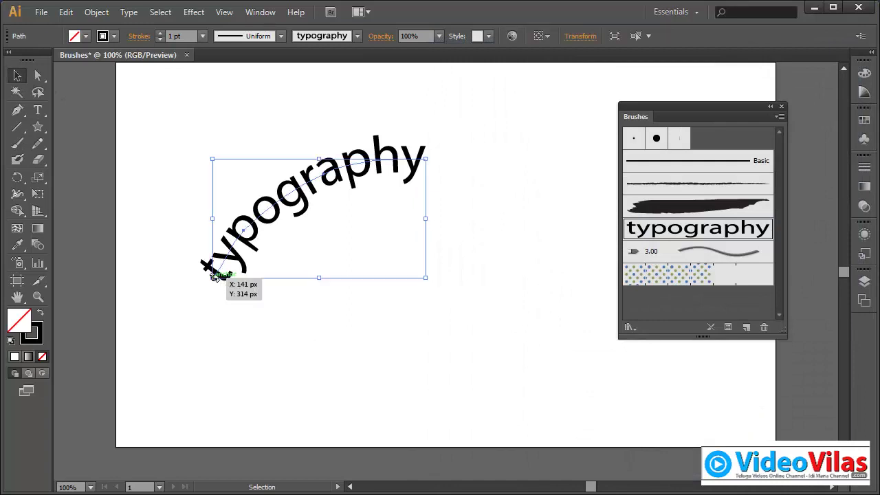
pyautogui.click(469, 168)
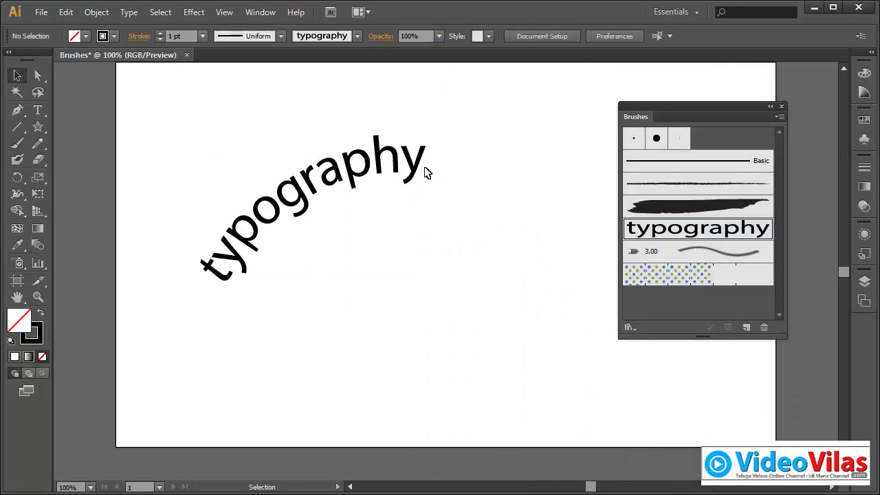
pyautogui.click(425, 170)
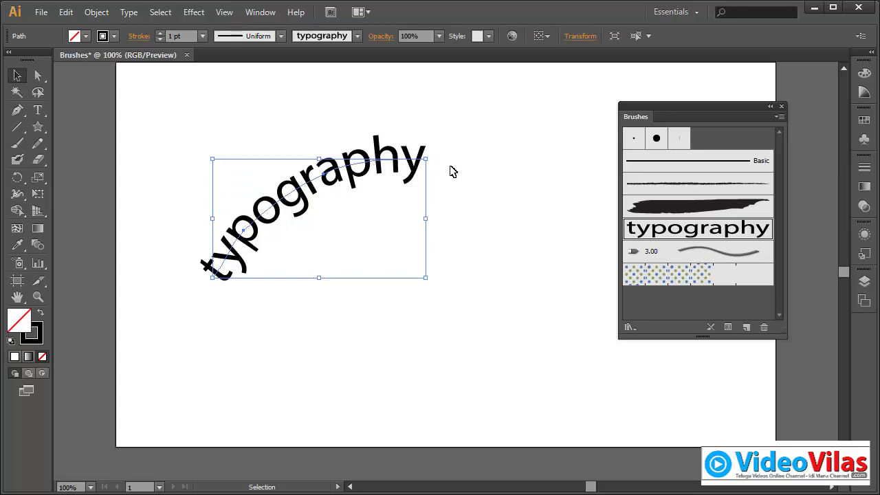
# Set the typography brush to Stretch Between Guides at 27.679 px and 361.556 px, applied to existing strokes
pyautogui.doubleClick(642, 234)
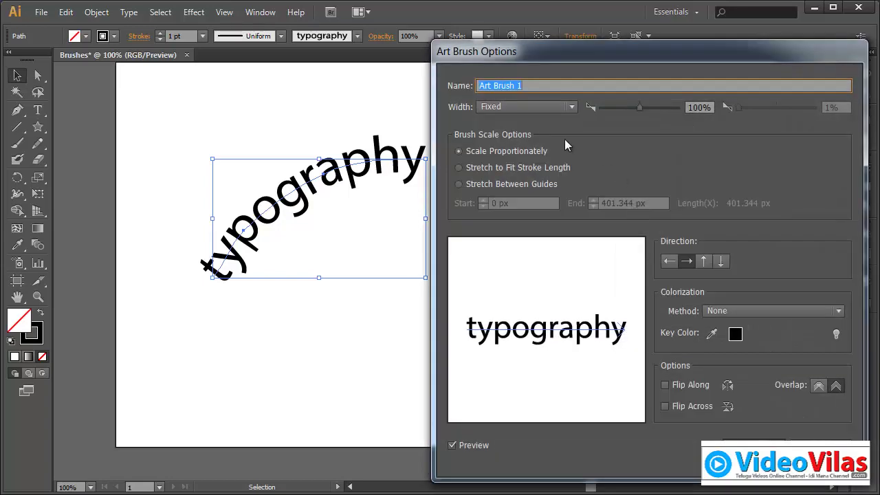
pyautogui.click(484, 186)
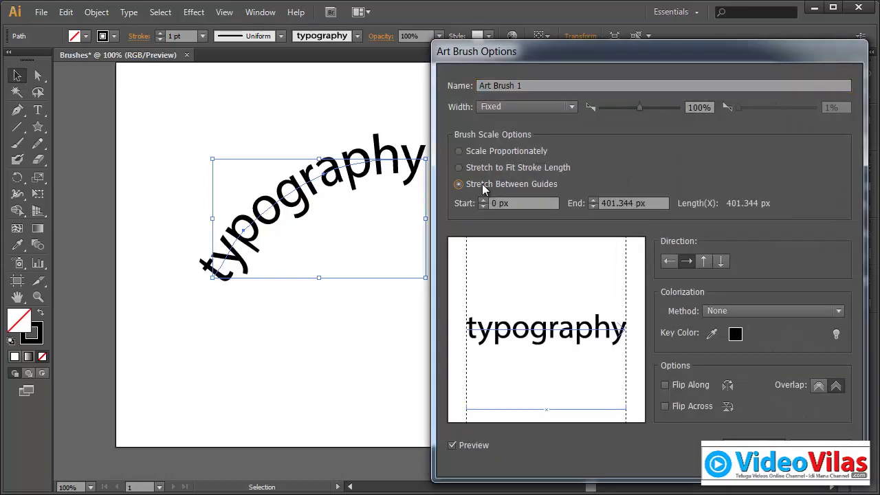
pyautogui.moveTo(468, 264); pyautogui.dragTo(514, 278)
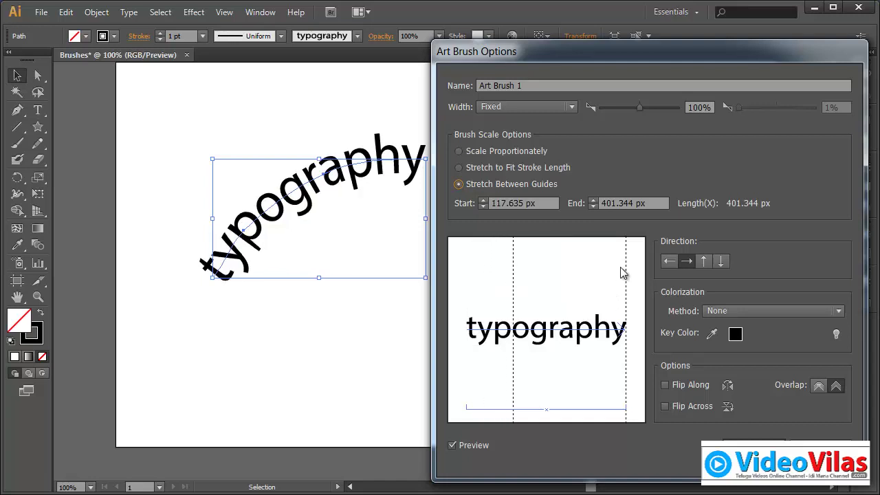
pyautogui.moveTo(627, 273); pyautogui.dragTo(578, 279)
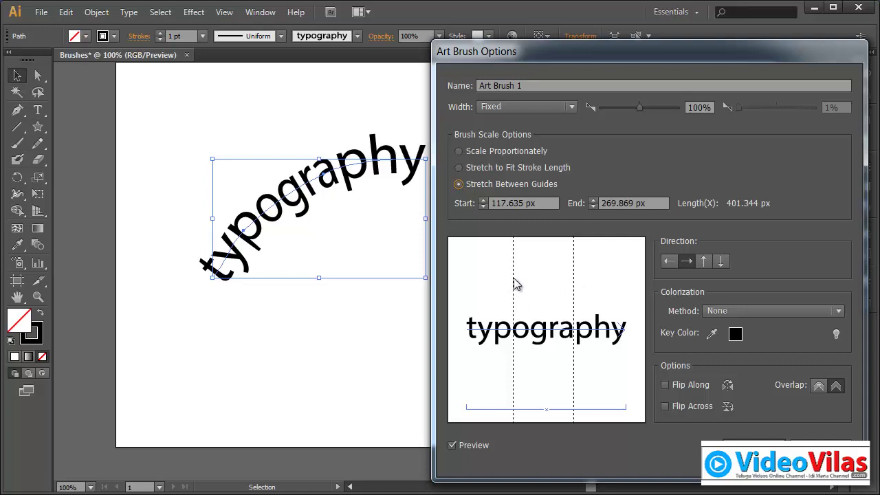
pyautogui.moveTo(514, 278); pyautogui.dragTo(477, 281)
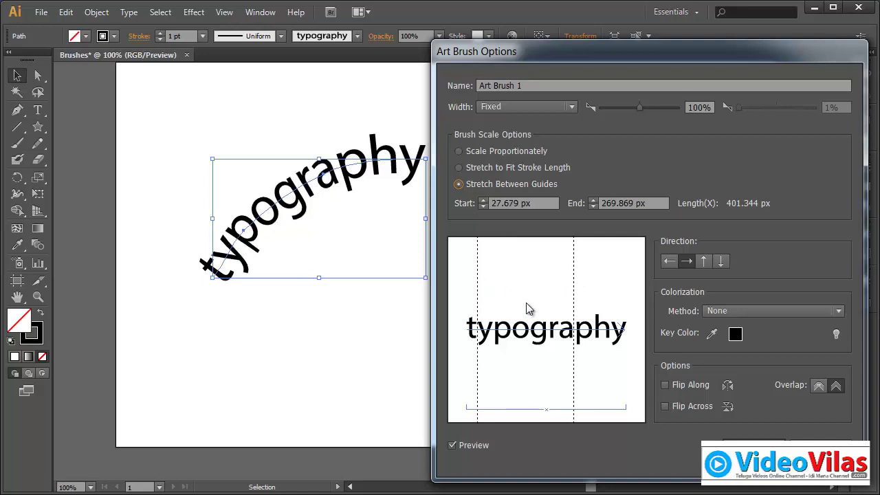
pyautogui.moveTo(574, 303); pyautogui.dragTo(610, 305)
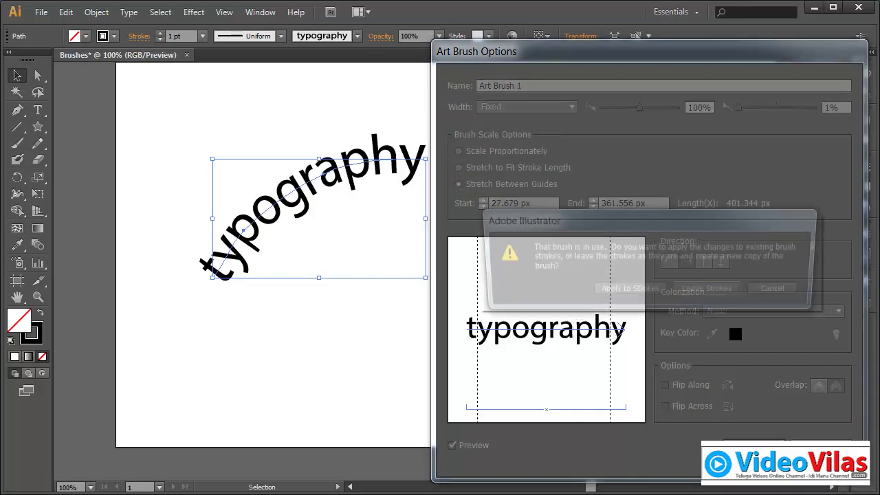
pyautogui.click(749, 447)
pyautogui.click(605, 291)
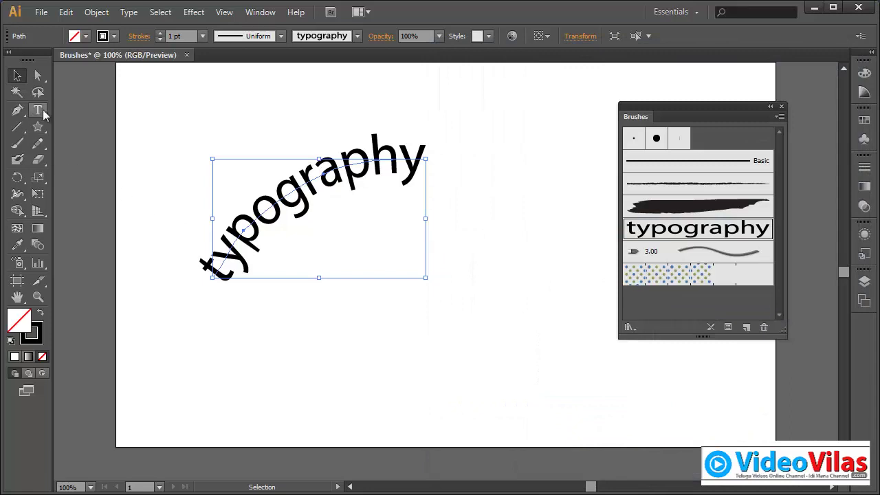
# Drag the curve's right end anchor further right with the Direct Selection tool
pyautogui.click(37, 76)
pyautogui.click(414, 233)
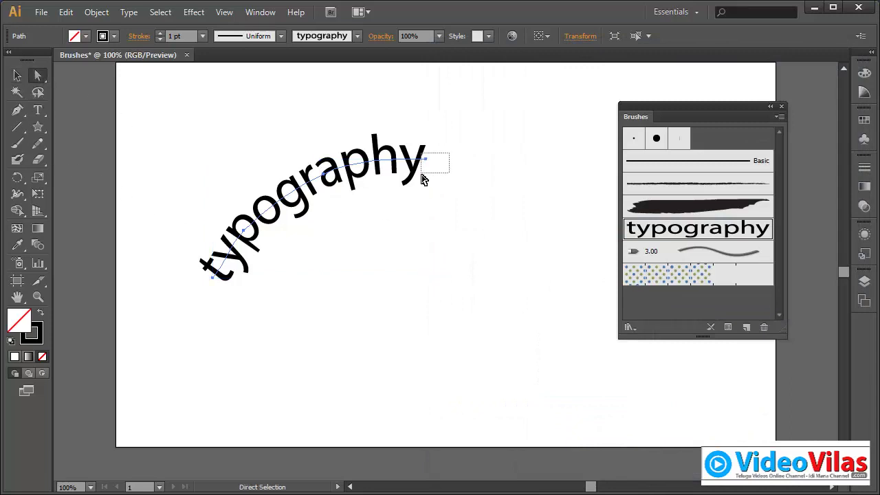
pyautogui.moveTo(429, 164); pyautogui.dragTo(571, 167)
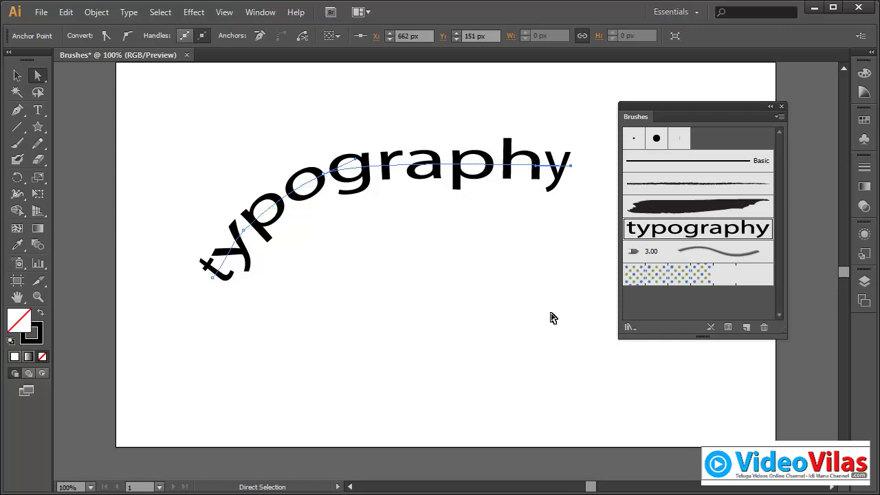
# Reopen the typography Art Brush Options and shift both stretch guides inward
pyautogui.doubleClick(701, 234)
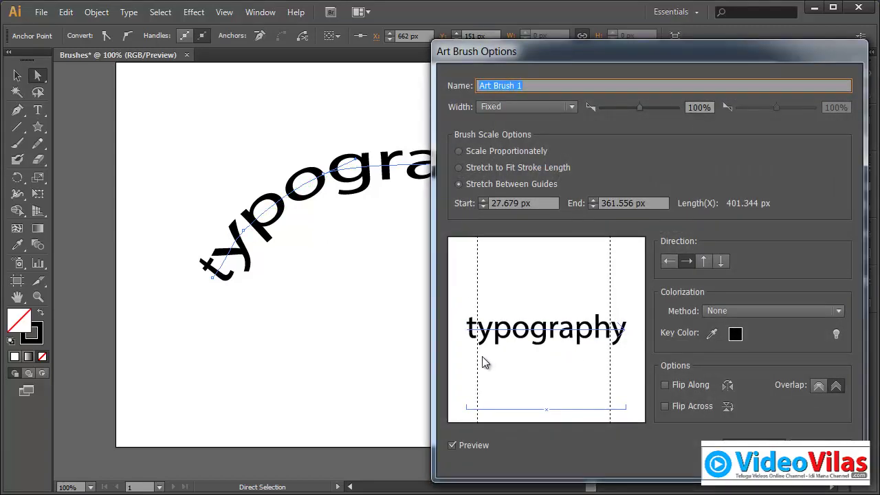
pyautogui.moveTo(477, 359); pyautogui.dragTo(529, 370)
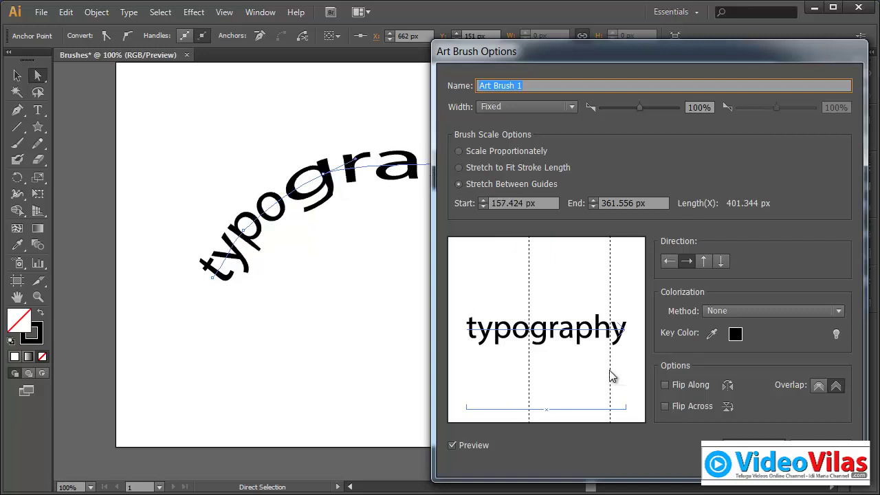
pyautogui.moveTo(611, 372); pyautogui.dragTo(576, 369)
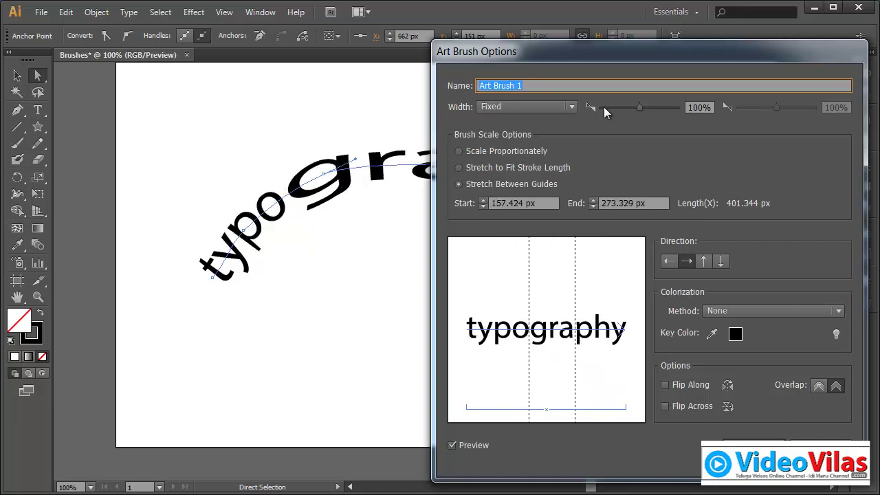
pyautogui.moveTo(594, 55); pyautogui.dragTo(787, 45)
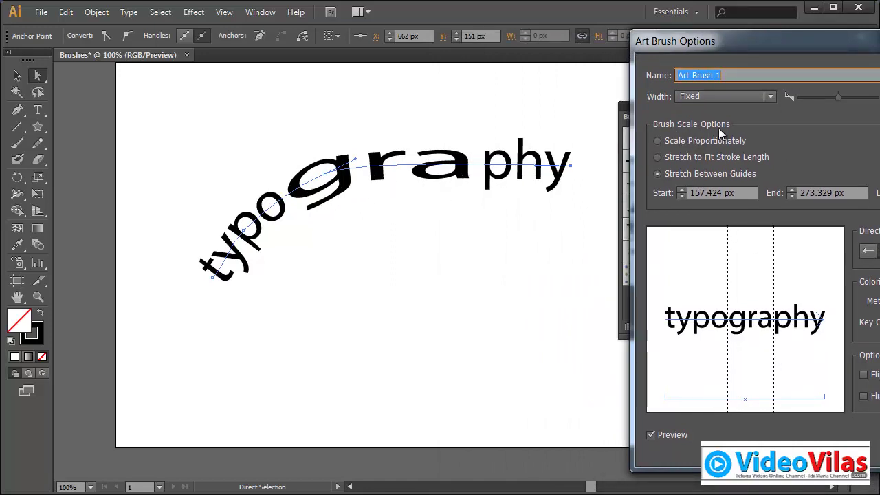
# Try Stretch to Fit and Scale Proportionately, then set guides at the artwork edges and apply to strokes
pyautogui.click(713, 158)
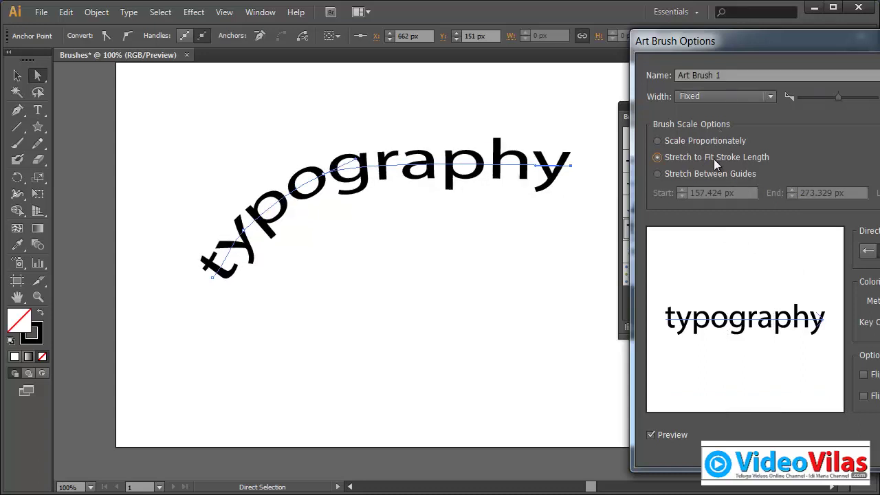
pyautogui.click(708, 142)
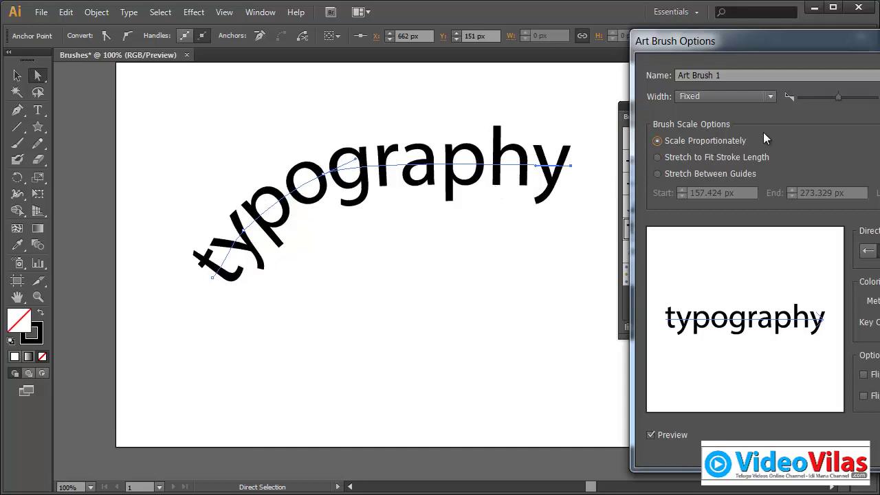
pyautogui.click(714, 175)
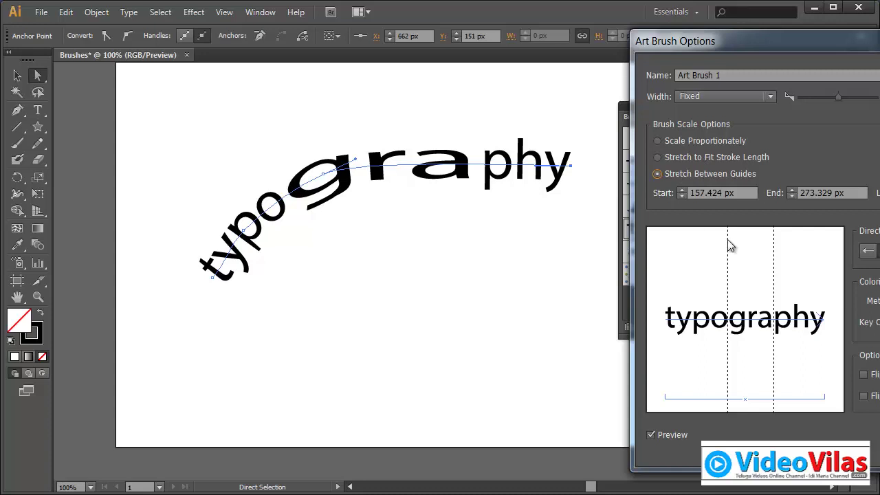
pyautogui.moveTo(729, 246); pyautogui.dragTo(664, 251)
pyautogui.moveTo(774, 257); pyautogui.dragTo(825, 266)
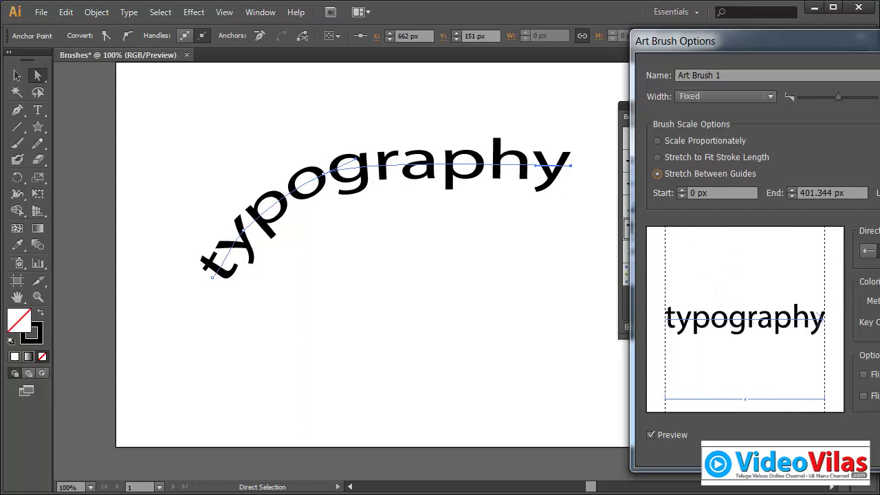
pyautogui.press('Return')
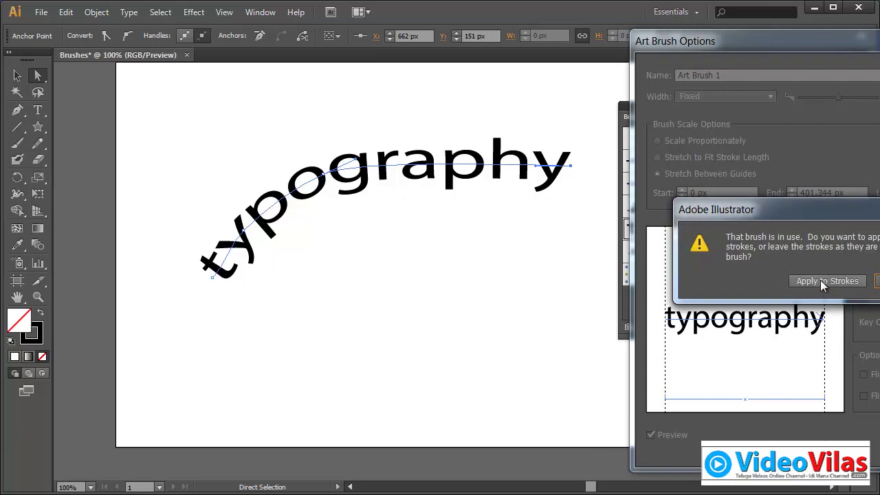
pyautogui.click(822, 282)
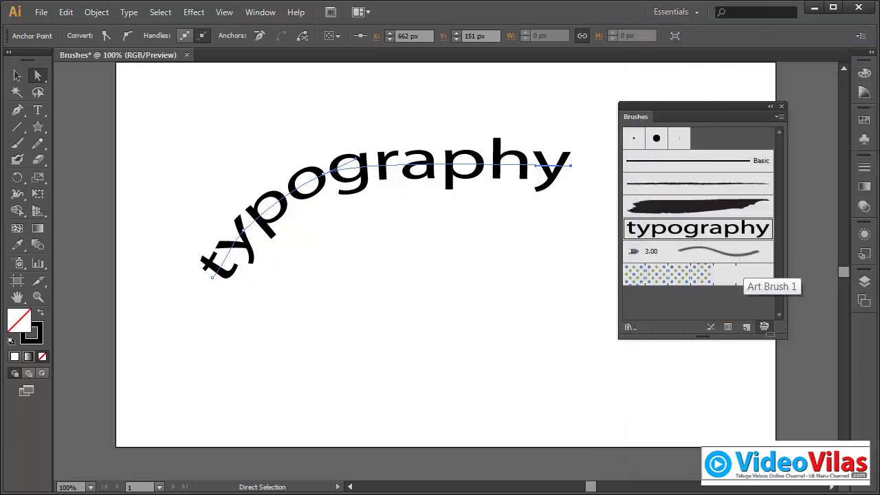
# Delete the typography brush, removing its strokes, then delete the leftover curved path
pyautogui.moveTo(761, 305); pyautogui.dragTo(764, 328)
pyautogui.click(493, 273)
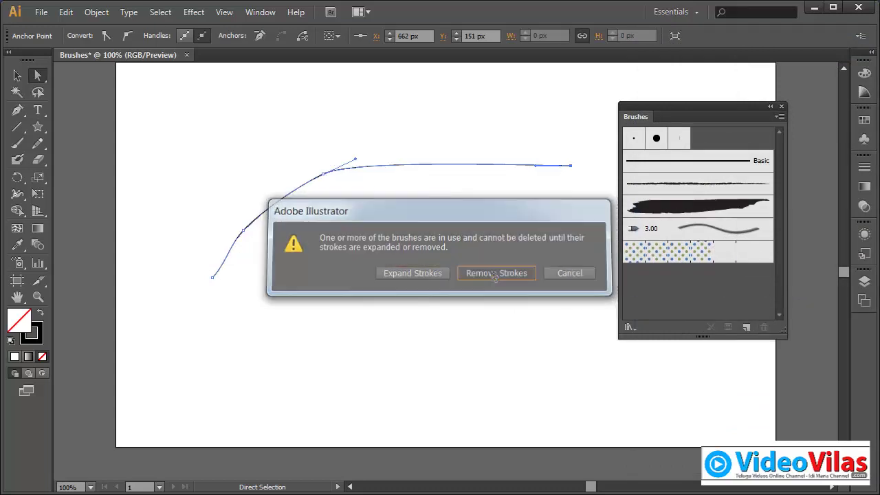
pyautogui.click(17, 75)
pyautogui.moveTo(300, 109); pyautogui.dragTo(380, 193)
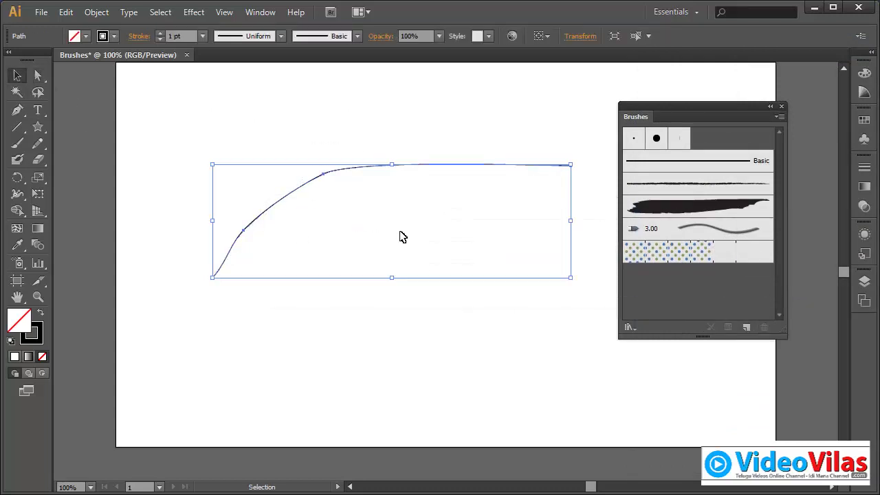
pyautogui.press('Delete')
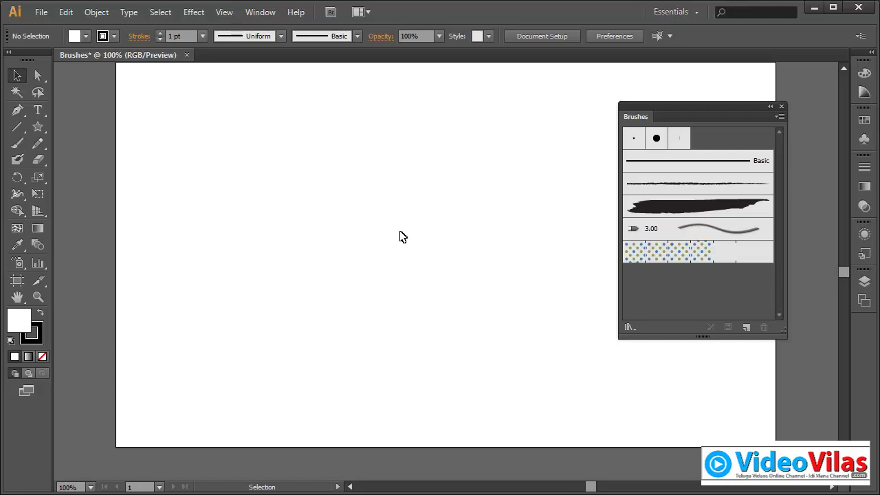
# Create a new Bristle Brush 1 and list its available bristle Shape options
pyautogui.click(779, 117)
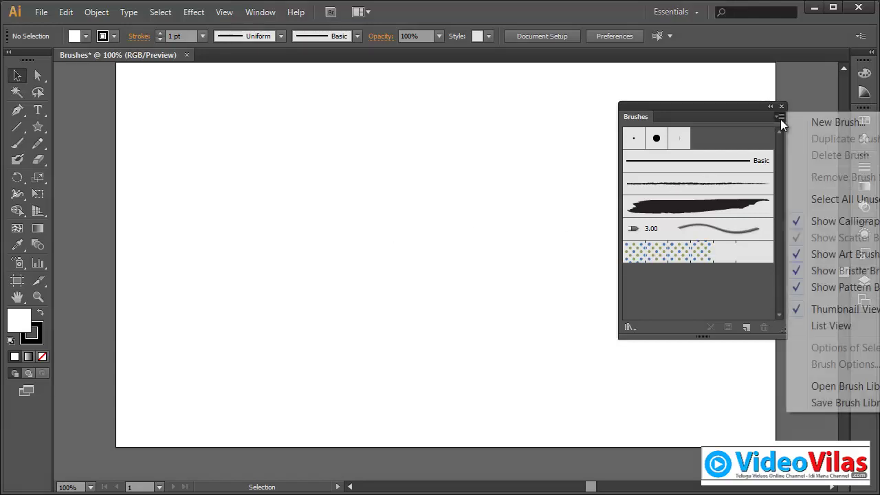
pyautogui.click(816, 124)
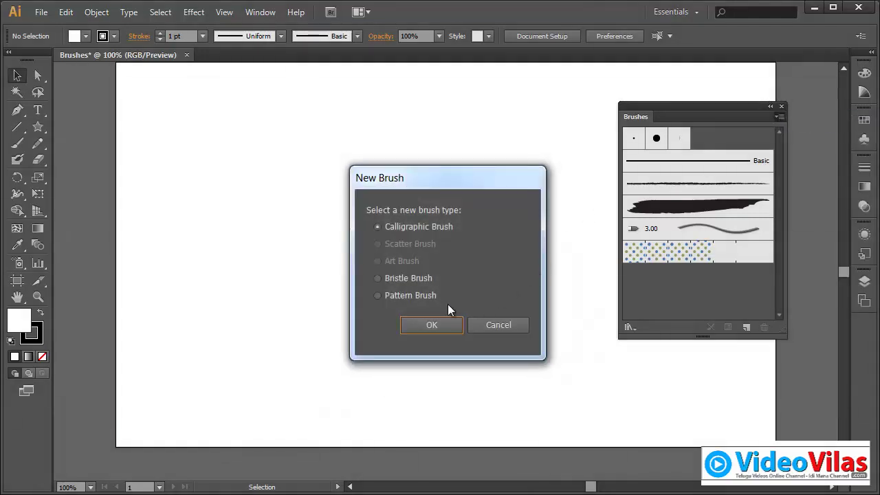
pyautogui.click(425, 279)
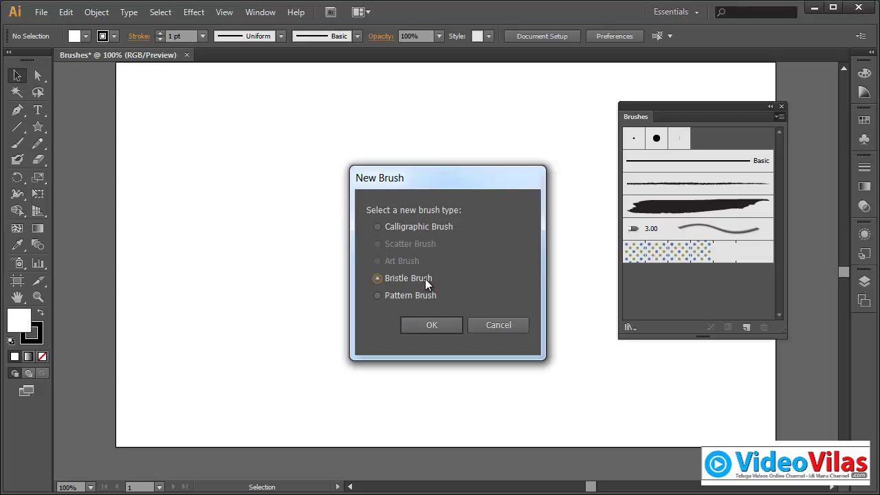
pyautogui.click(432, 324)
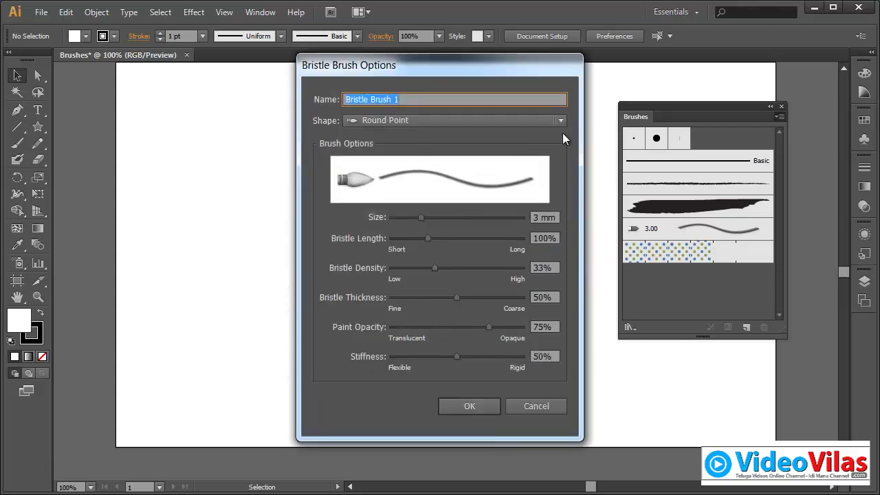
pyautogui.click(561, 120)
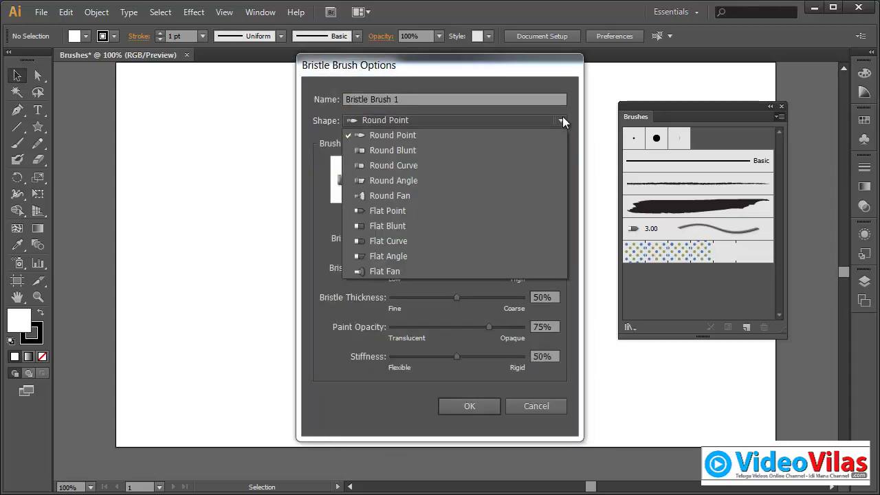
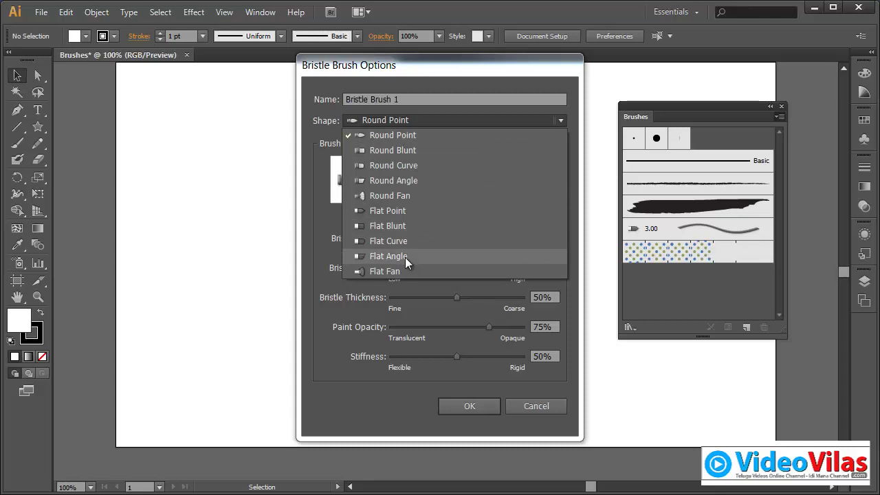
# Give the new 3 mm bristle brush a Round Fan shape and add it to the Brushes panel
pyautogui.click(419, 195)
pyautogui.click(470, 405)
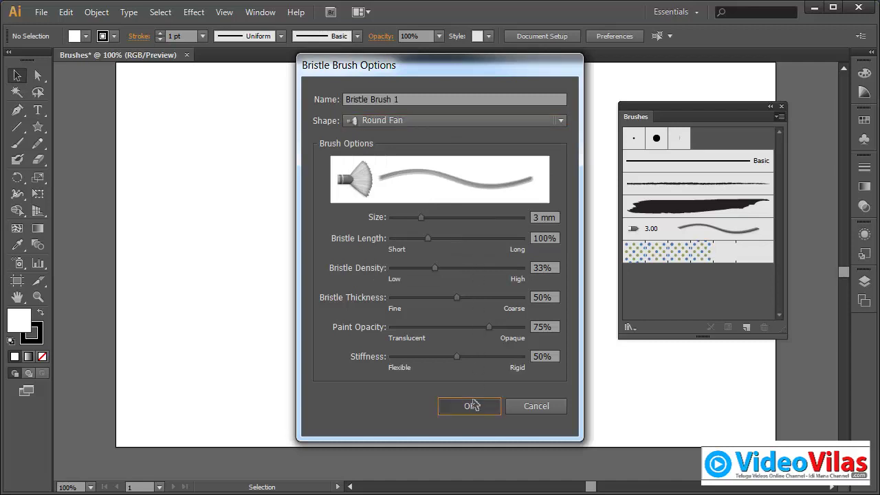
# Paint a test stroke with the fan bristle brush using a pink fill
pyautogui.click(18, 144)
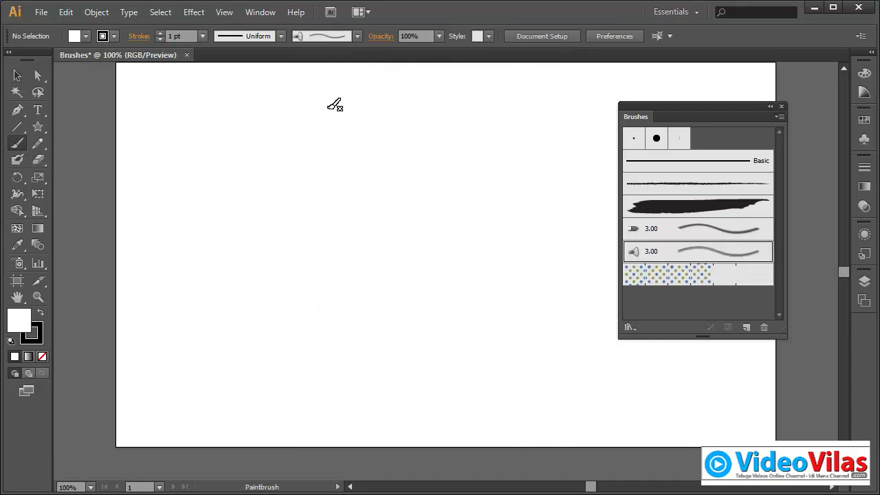
pyautogui.click(864, 120)
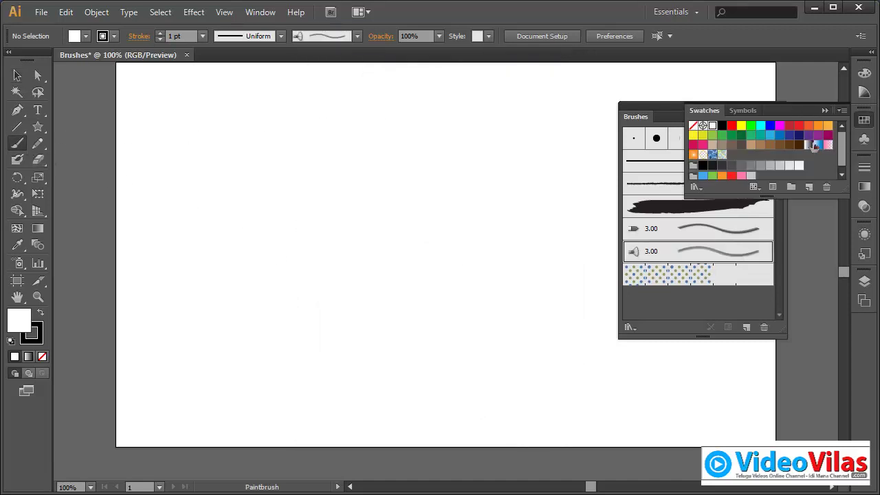
pyautogui.click(703, 145)
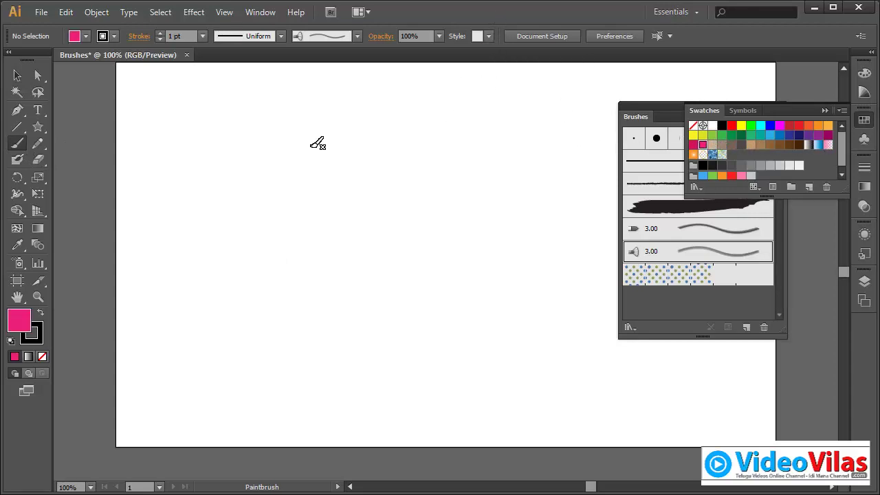
pyautogui.moveTo(307, 144)
pyautogui.mouseDown()
pyautogui.moveTo(328, 262)
pyautogui.moveTo(371, 329)
pyautogui.mouseUp()
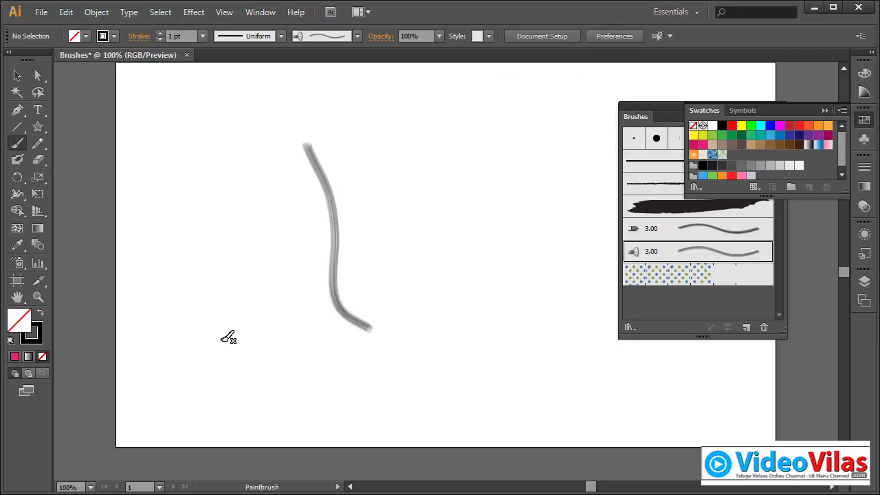
# Paint a dark red (A91300) stroke left of the grey one, then delete the grey test stroke
pyautogui.click(41, 330)
pyautogui.click(703, 102)
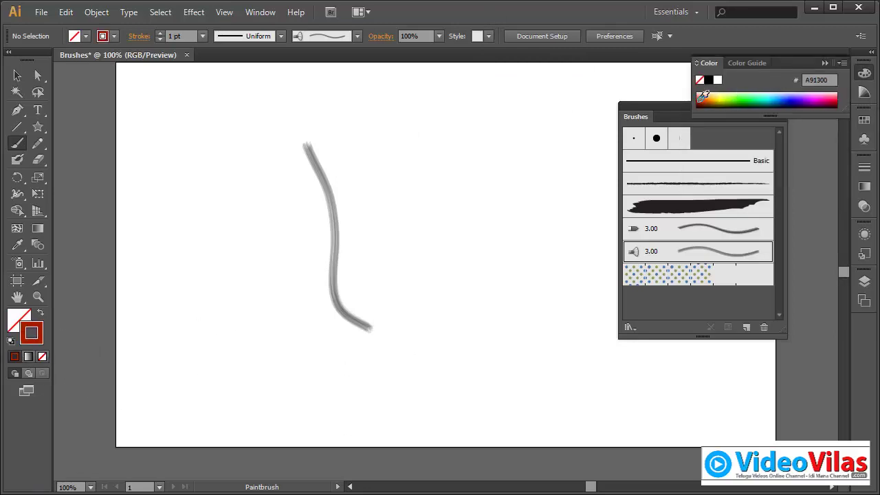
pyautogui.moveTo(221, 115); pyautogui.dragTo(292, 340)
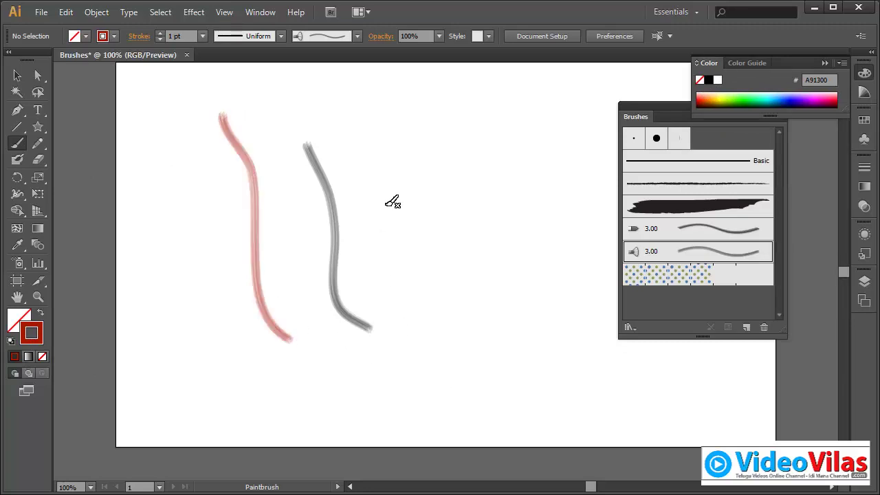
pyautogui.click(17, 75)
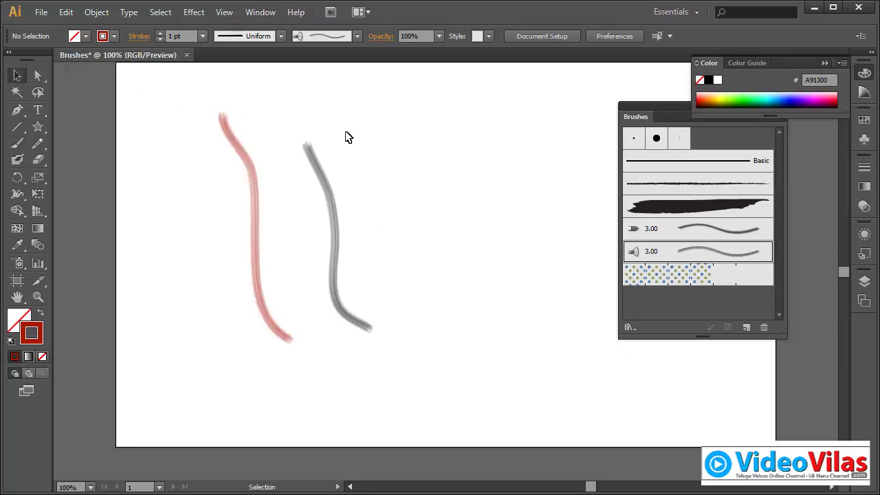
pyautogui.click(313, 153)
pyautogui.press('Delete')
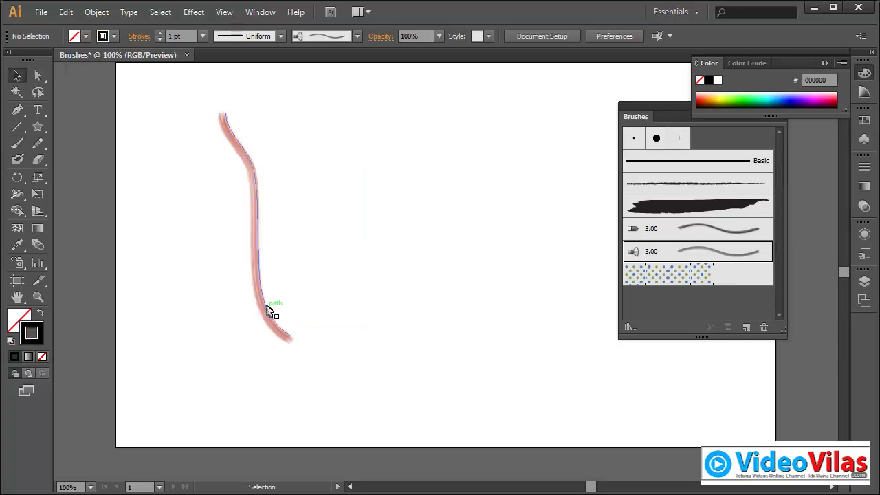
# Zoom in on the red stroke and nudge it further left
pyautogui.click(38, 296)
pyautogui.moveTo(198, 103)
pyautogui.mouseDown()
pyautogui.moveTo(334, 316)
pyautogui.moveTo(347, 357)
pyautogui.mouseUp()
pyautogui.click(17, 75)
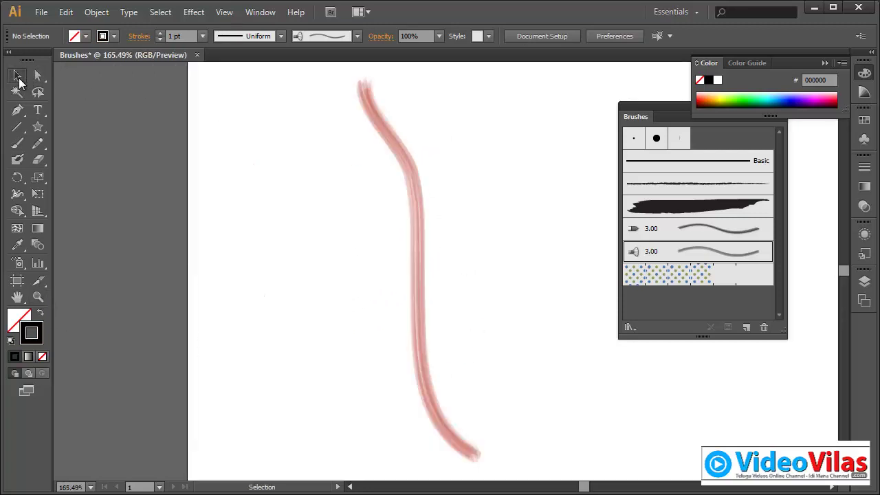
pyautogui.moveTo(374, 135); pyautogui.dragTo(341, 139)
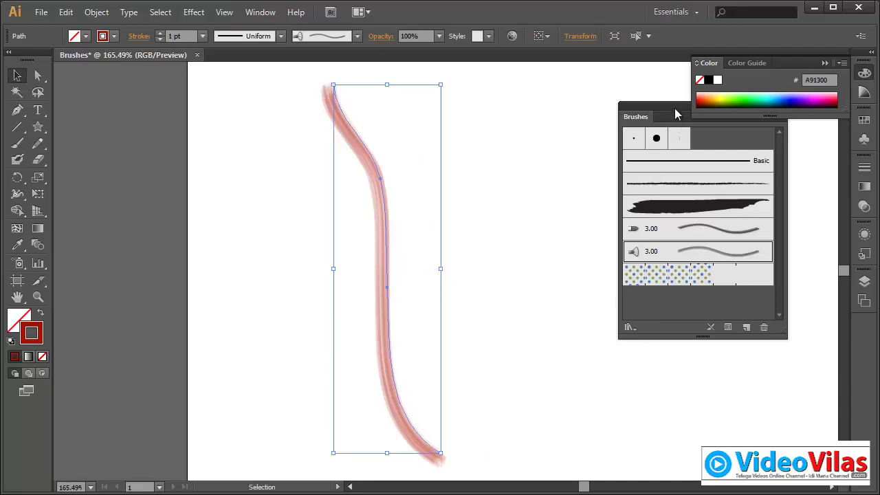
pyautogui.moveTo(674, 108); pyautogui.dragTo(608, 113)
# Enlarge the Round Fan bristle brush to about 6.5 mm and apply it to the existing red stroke
pyautogui.doubleClick(637, 260)
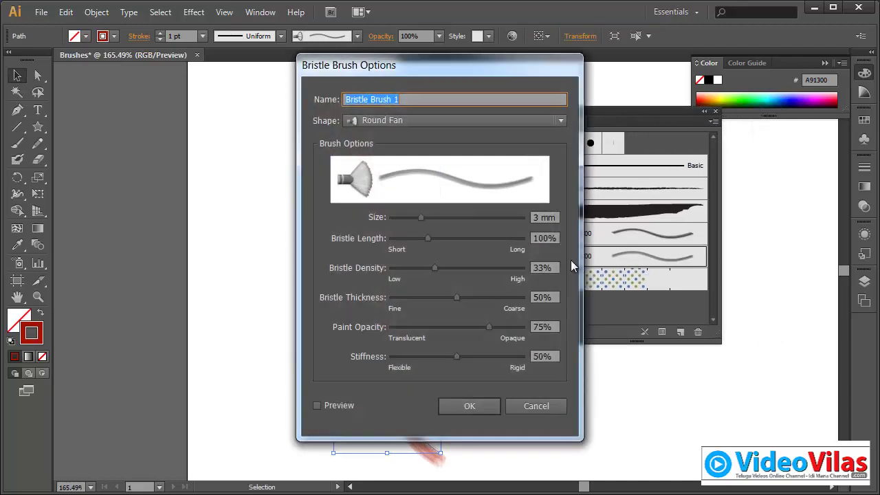
pyautogui.moveTo(462, 84); pyautogui.dragTo(673, 140)
pyautogui.click(528, 461)
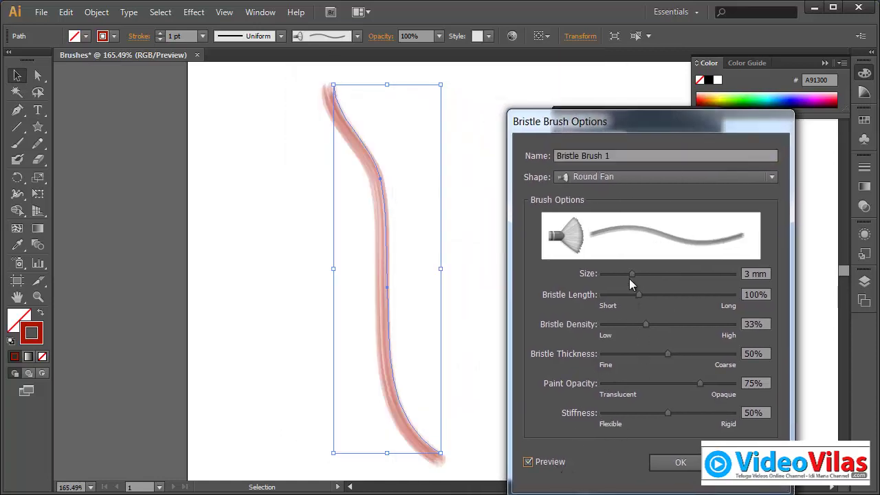
pyautogui.moveTo(631, 275); pyautogui.dragTo(682, 275)
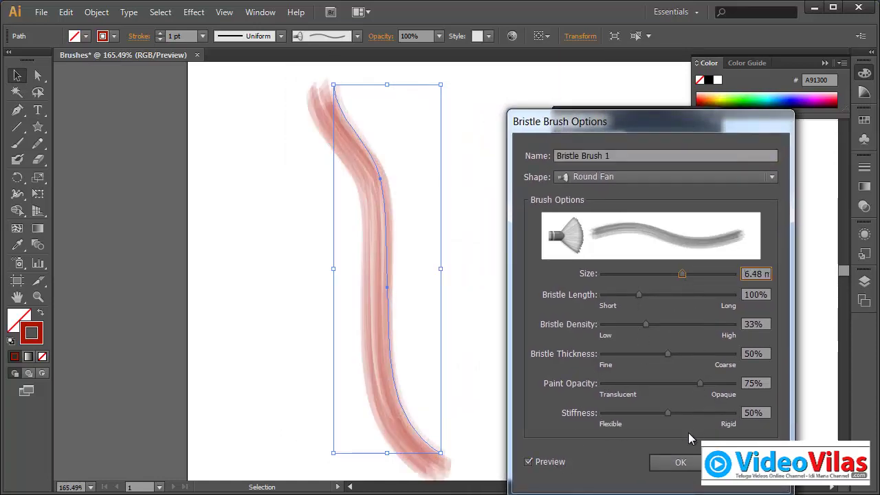
pyautogui.click(683, 461)
pyautogui.click(443, 272)
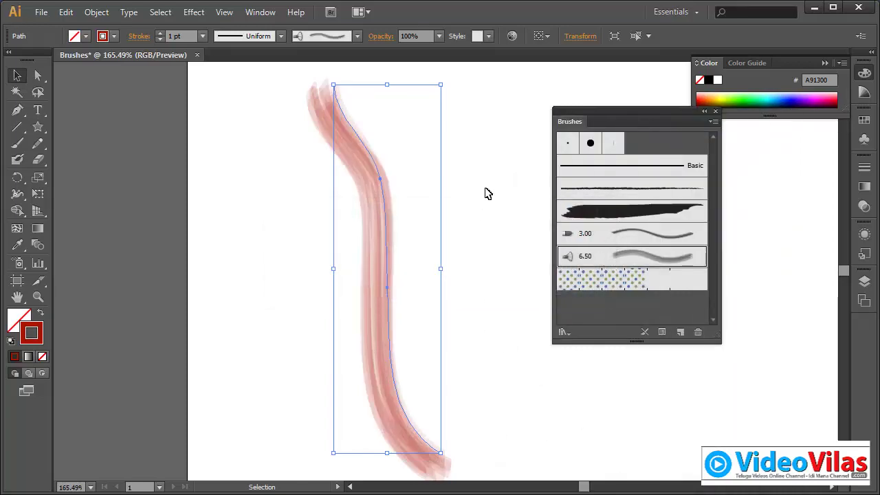
pyautogui.click(486, 193)
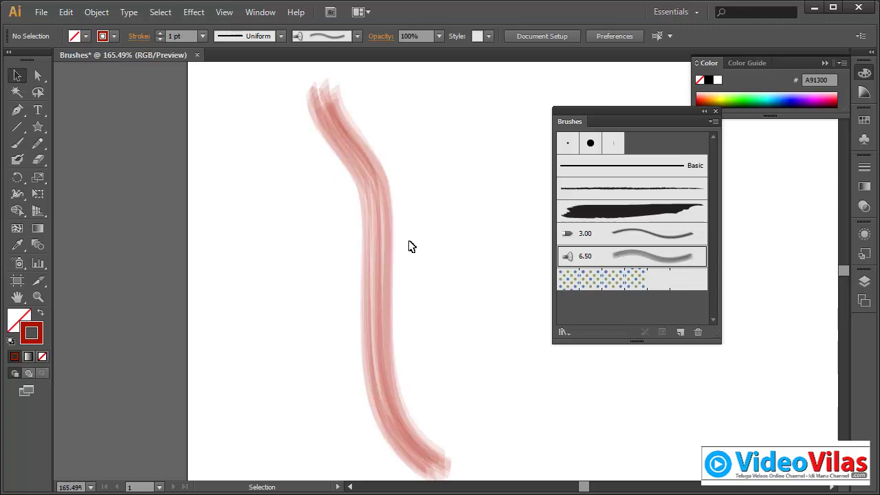
# Nudge the red stroke left, then add a new 3 mm Flat Fan bristle brush
pyautogui.moveTo(365, 169); pyautogui.dragTo(338, 163)
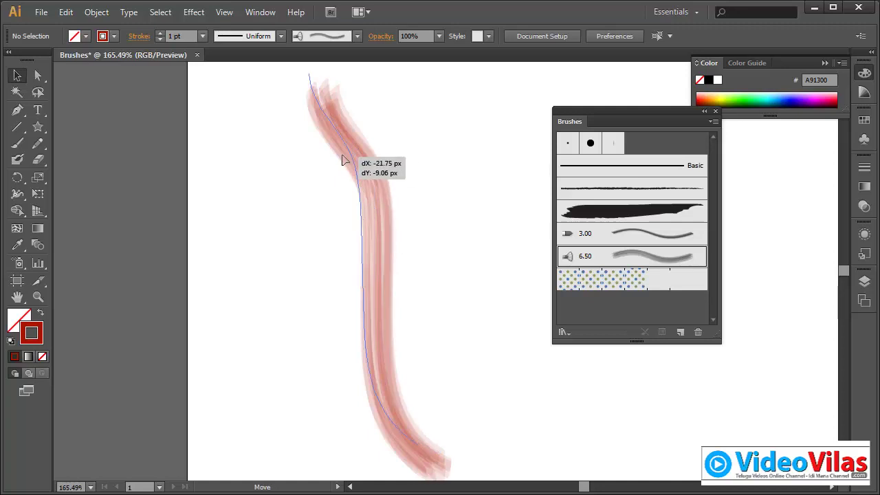
pyautogui.click(451, 151)
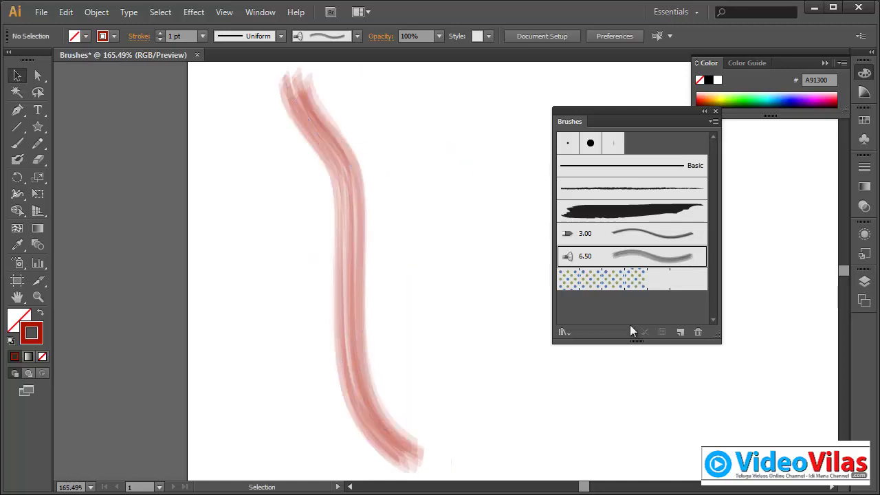
pyautogui.click(712, 122)
pyautogui.click(768, 127)
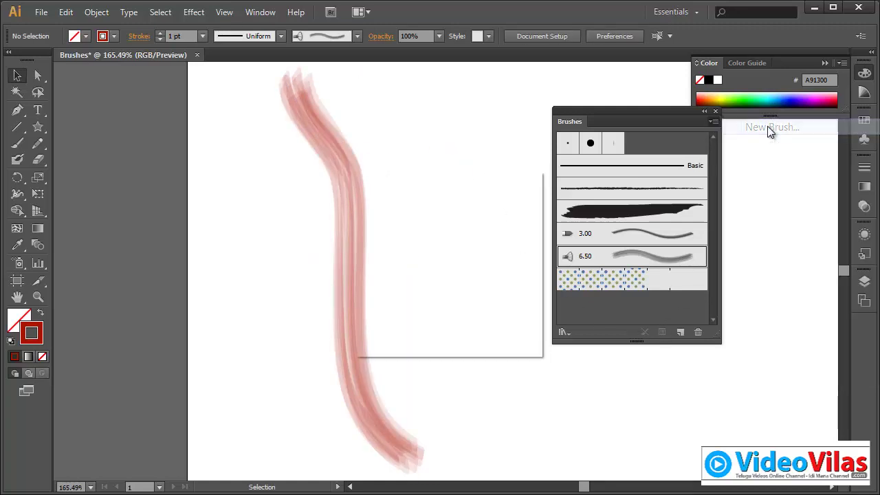
pyautogui.click(433, 325)
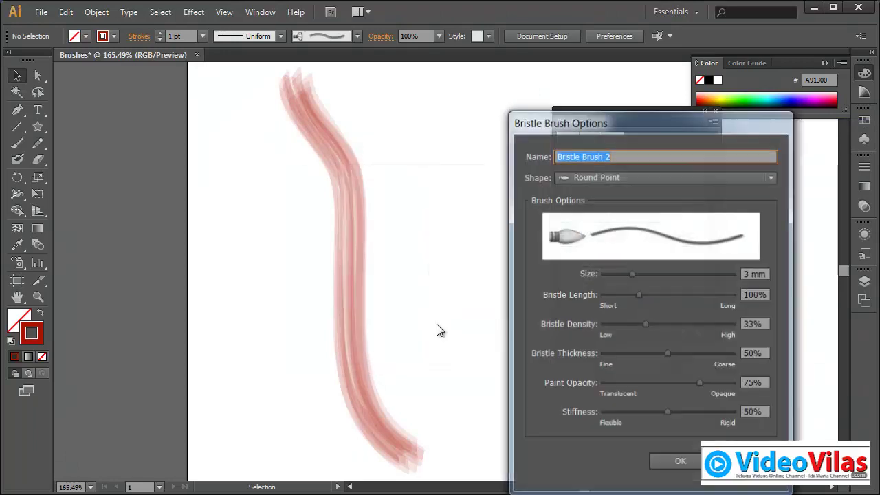
pyautogui.click(632, 176)
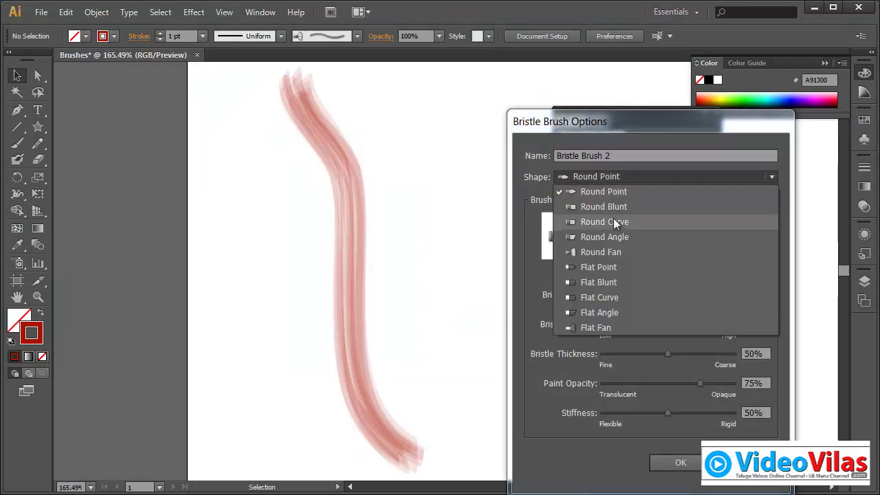
pyautogui.click(600, 327)
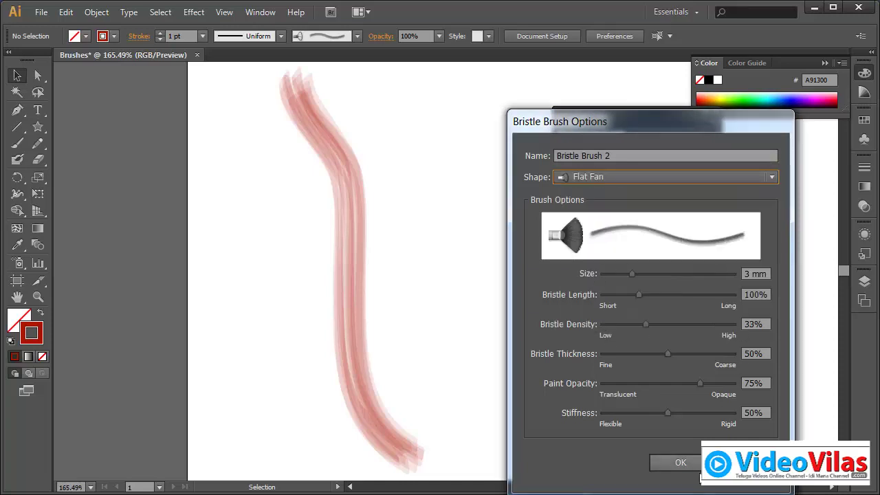
pyautogui.click(699, 464)
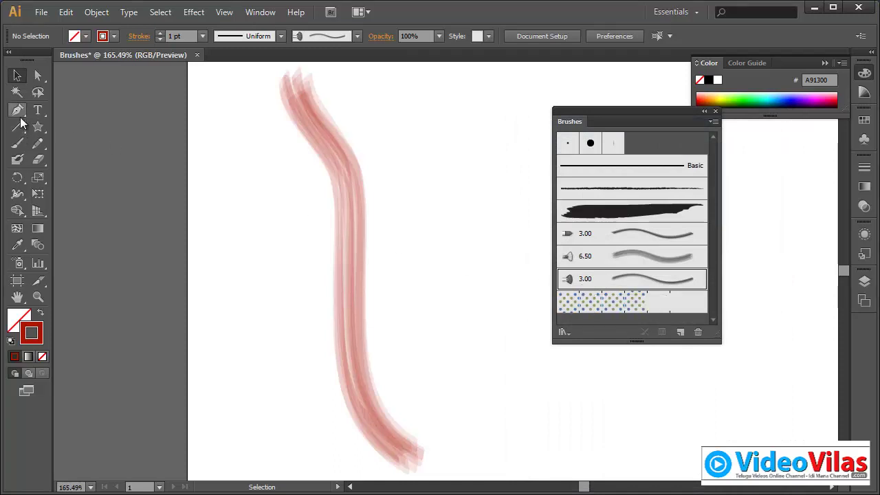
# Paint a second red stroke with the Flat Fan brush and resize it to 5.9 mm
pyautogui.click(18, 144)
pyautogui.moveTo(425, 67); pyautogui.dragTo(495, 429)
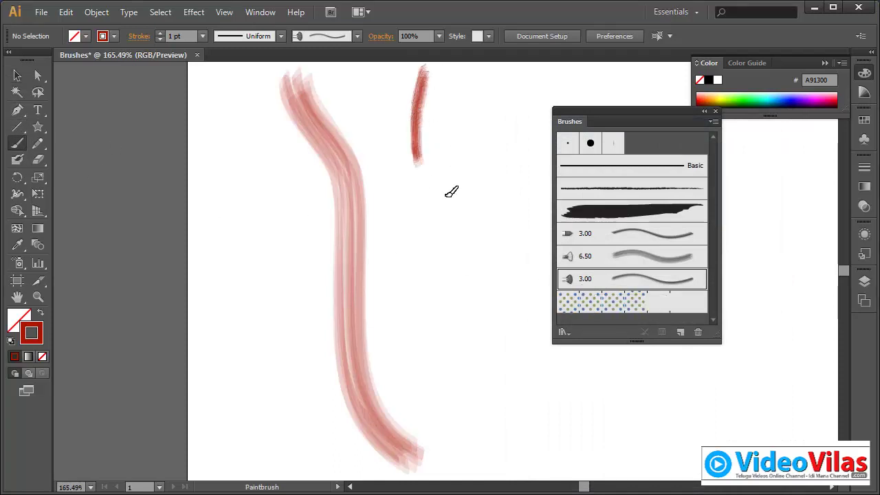
pyautogui.doubleClick(603, 279)
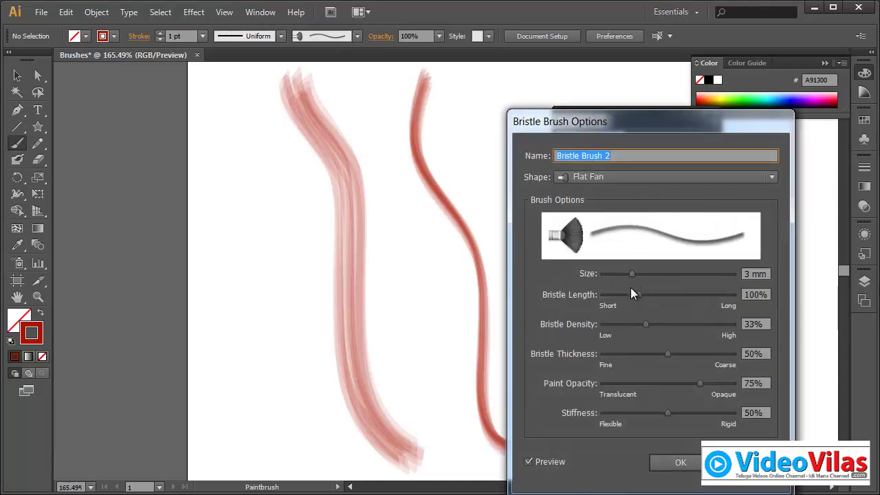
pyautogui.moveTo(631, 273); pyautogui.dragTo(675, 274)
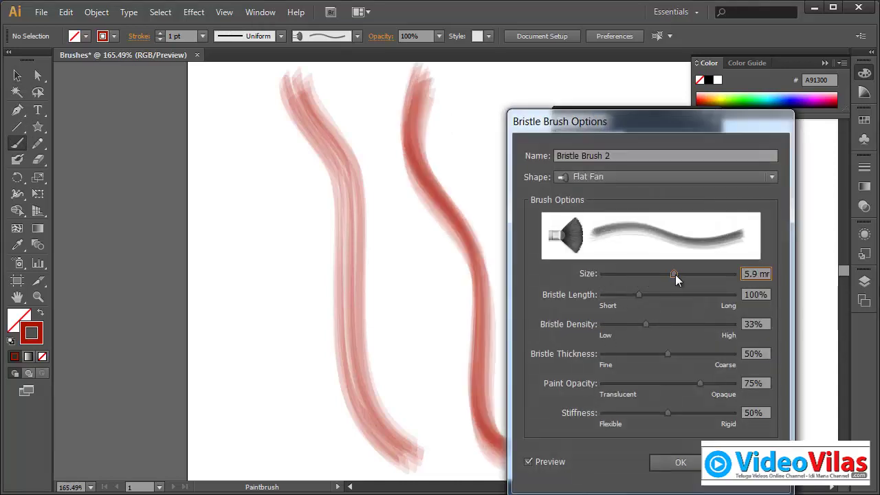
pyautogui.click(691, 462)
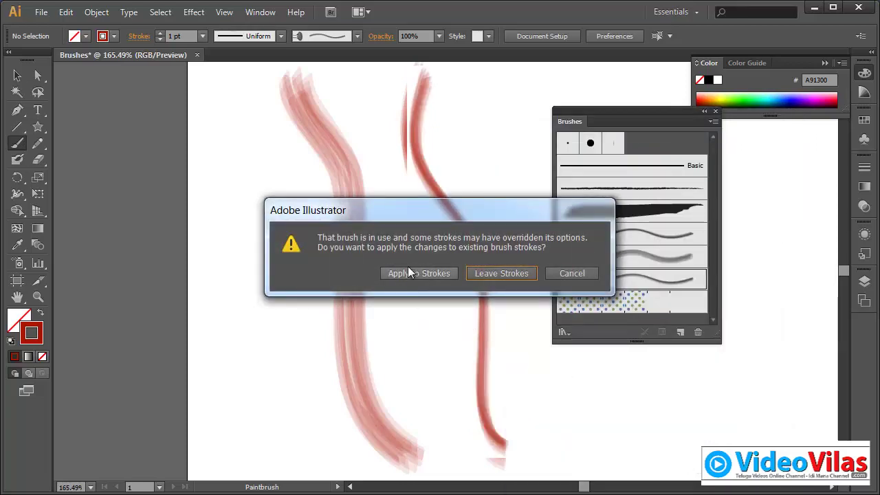
pyautogui.click(408, 270)
pyautogui.click(18, 75)
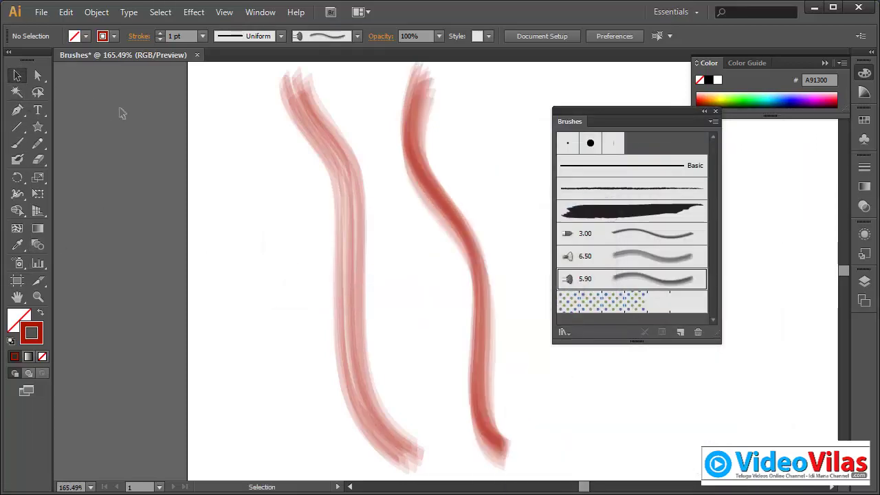
pyautogui.moveTo(320, 117); pyautogui.dragTo(355, 119)
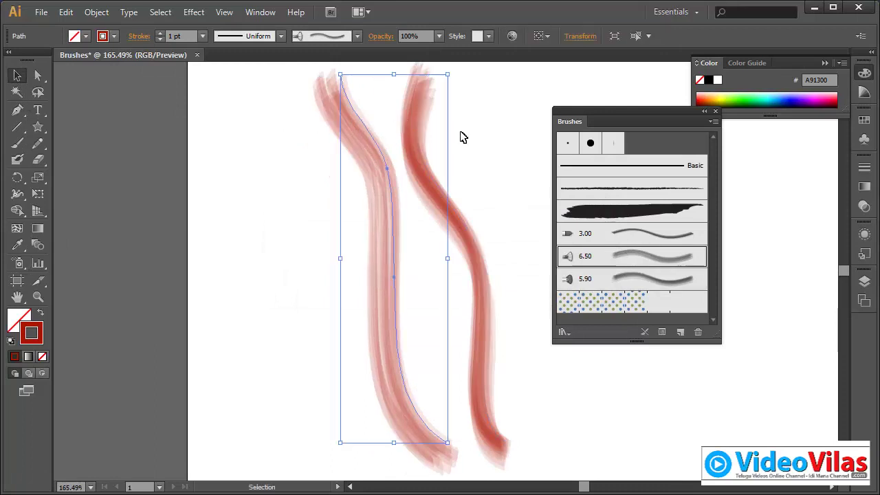
# Zoom in on the bristle texture, return to 200%, and marquee-select both red strokes
pyautogui.click(480, 123)
pyautogui.click(38, 301)
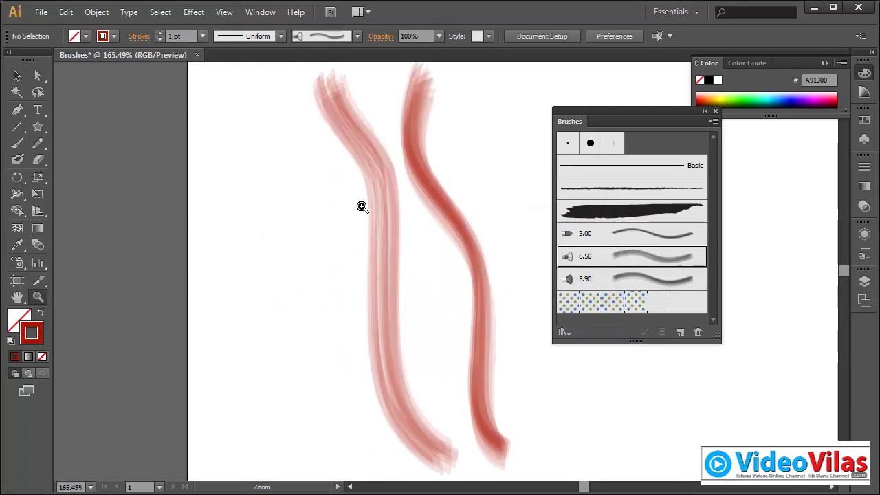
pyautogui.moveTo(309, 92); pyautogui.dragTo(494, 210)
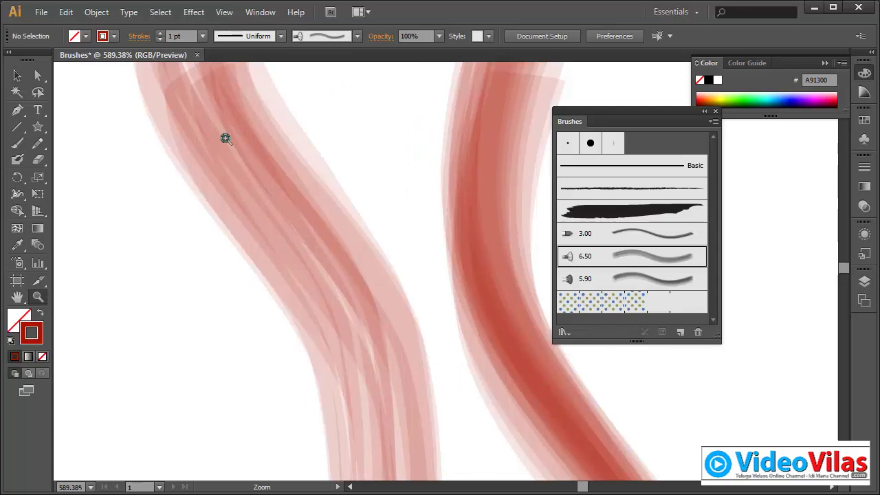
pyautogui.keyDown('alt'); pyautogui.click(341, 338); pyautogui.keyUp('alt')
pyautogui.keyDown('alt'); pyautogui.click(341, 338); pyautogui.keyUp('alt')
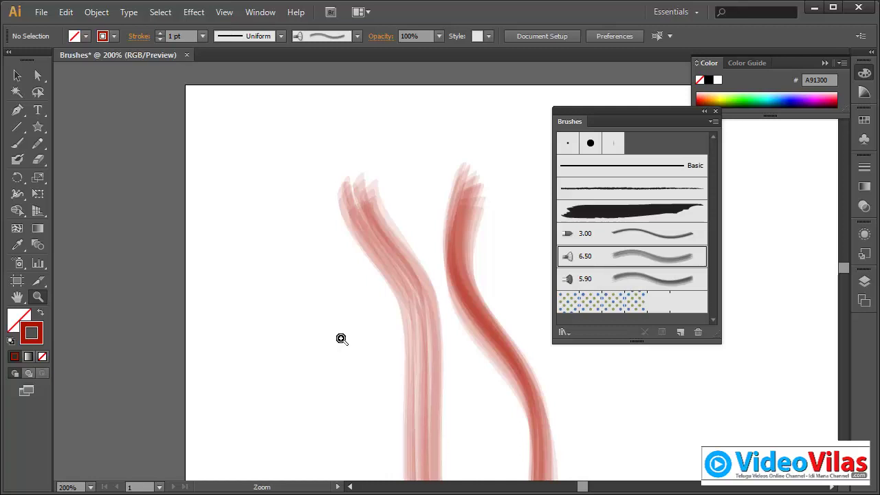
pyautogui.moveTo(475, 362)
pyautogui.mouseDown()
pyautogui.moveTo(444, 300)
pyautogui.moveTo(411, 284)
pyautogui.mouseUp()
pyautogui.click(17, 76)
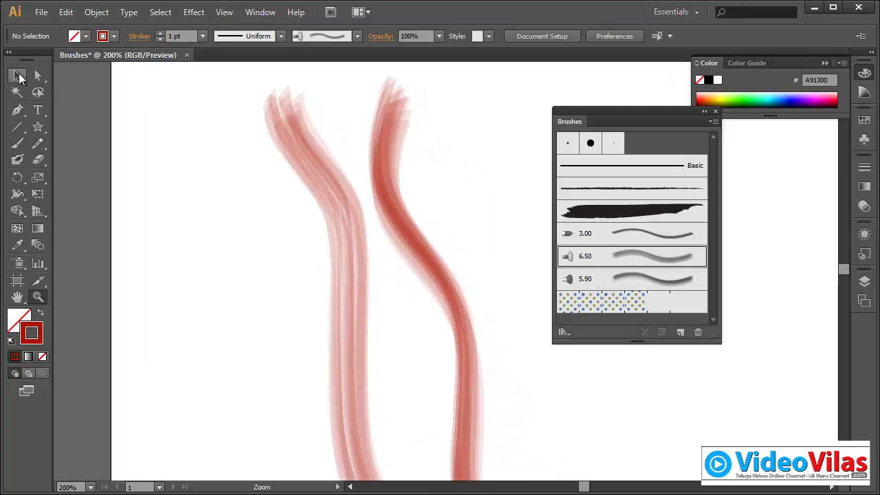
pyautogui.moveTo(214, 170); pyautogui.dragTo(494, 350)
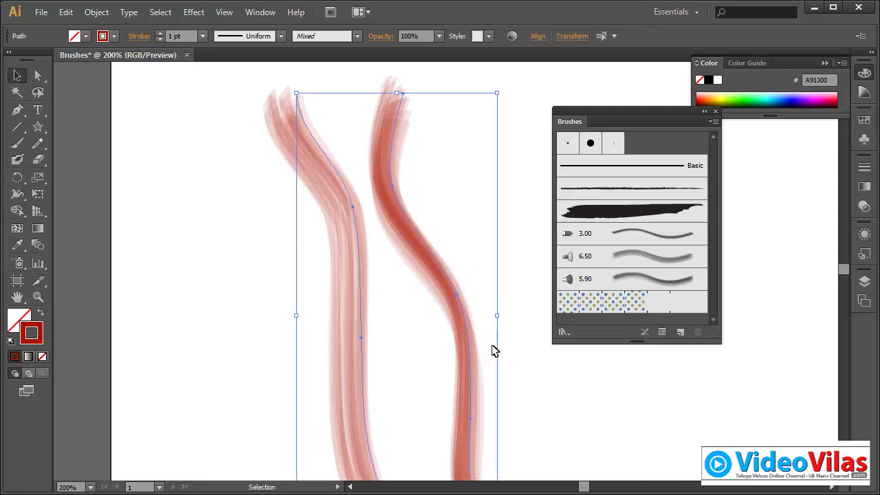
# Delete both red strokes and reset to default colours with the fill active
pyautogui.press('Delete')
pyautogui.press('d')
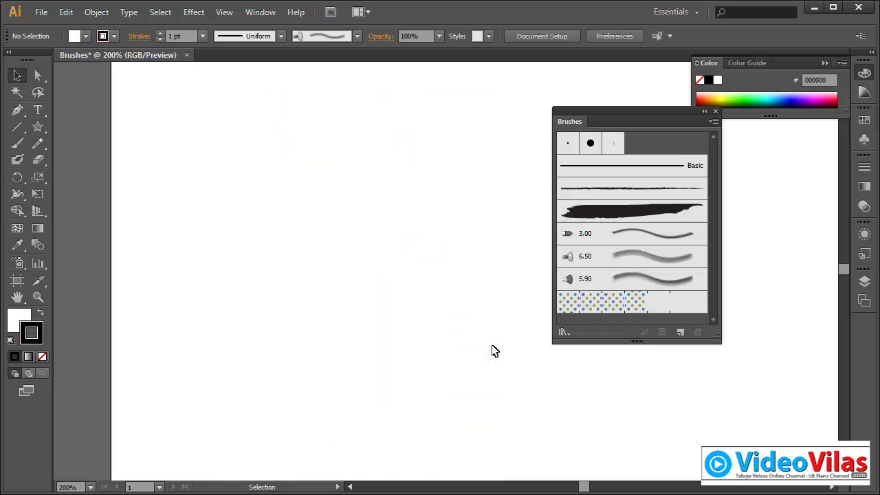
pyautogui.click(25, 314)
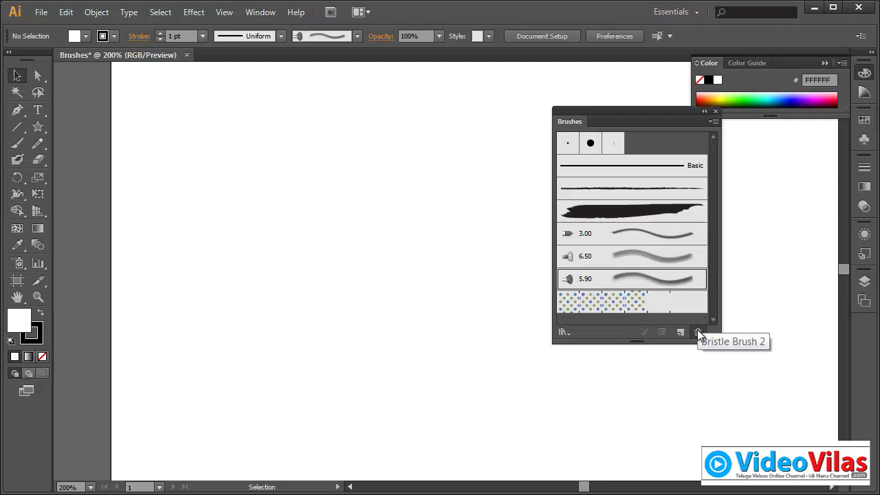
# Remove the 5.90 and 6.50 bristle brushes and start a new brush
pyautogui.moveTo(648, 317); pyautogui.dragTo(698, 332)
pyautogui.moveTo(660, 263); pyautogui.dragTo(698, 332)
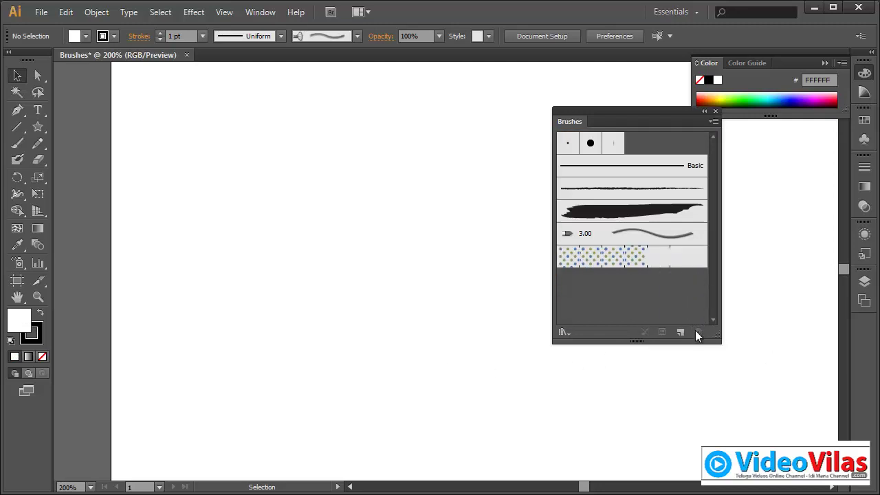
pyautogui.click(712, 121)
pyautogui.click(737, 129)
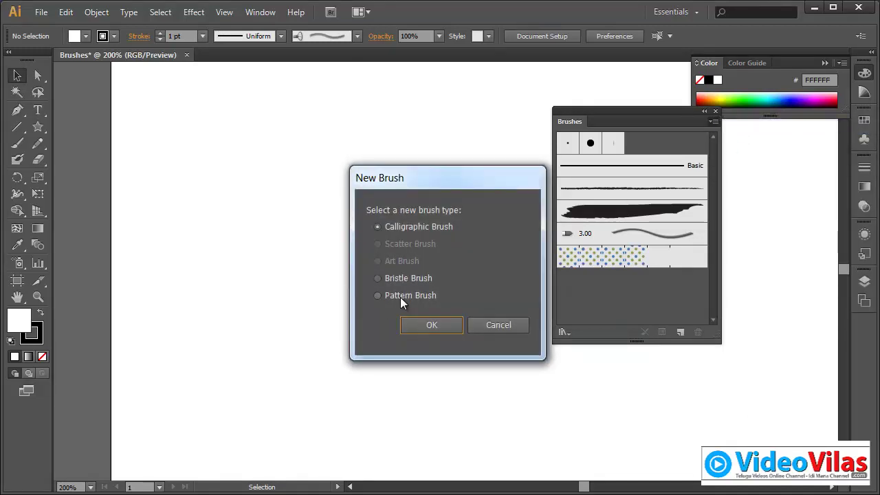
# Preview the Original, Alyssa and Jive pattern brush tiles, then cancel without saving
pyautogui.click(400, 297)
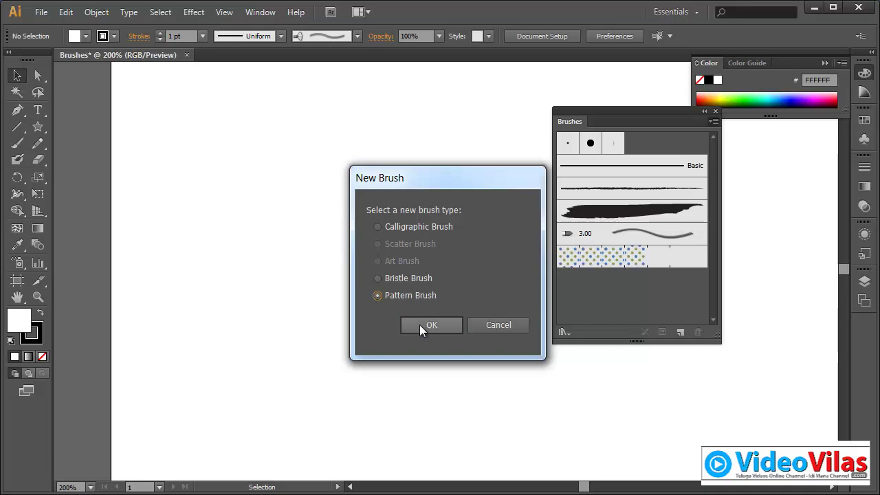
pyautogui.click(420, 325)
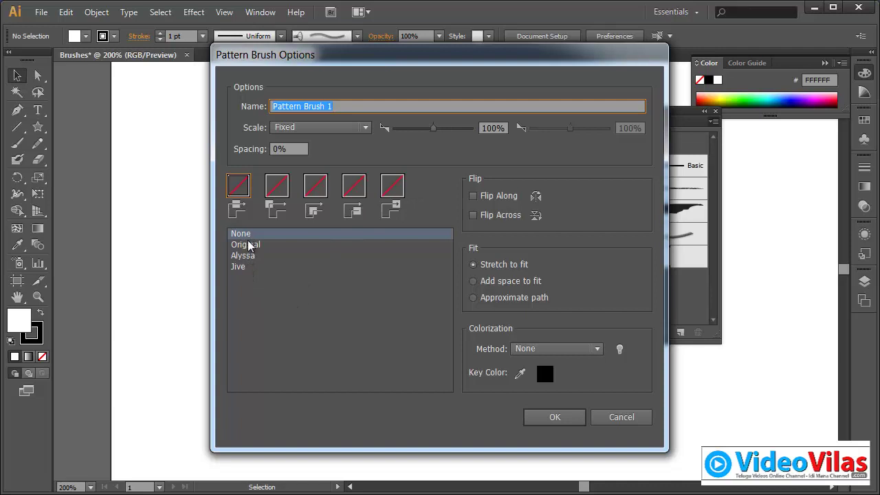
pyautogui.click(250, 245)
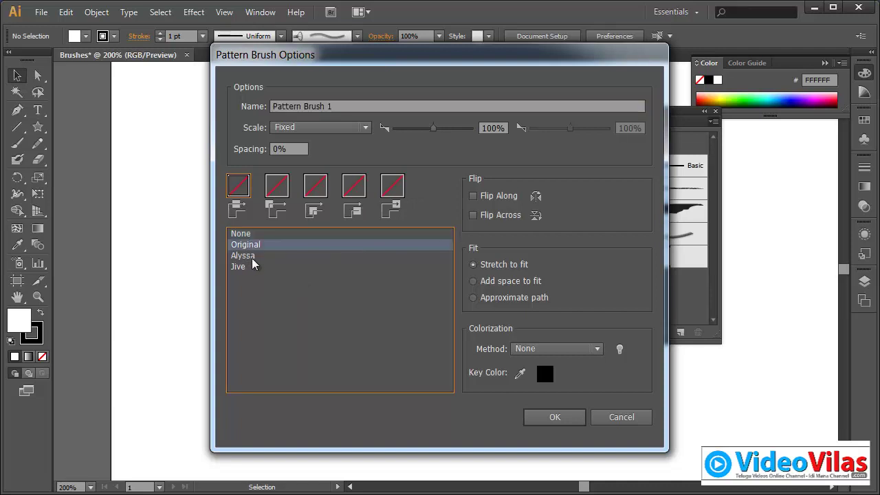
pyautogui.click(252, 257)
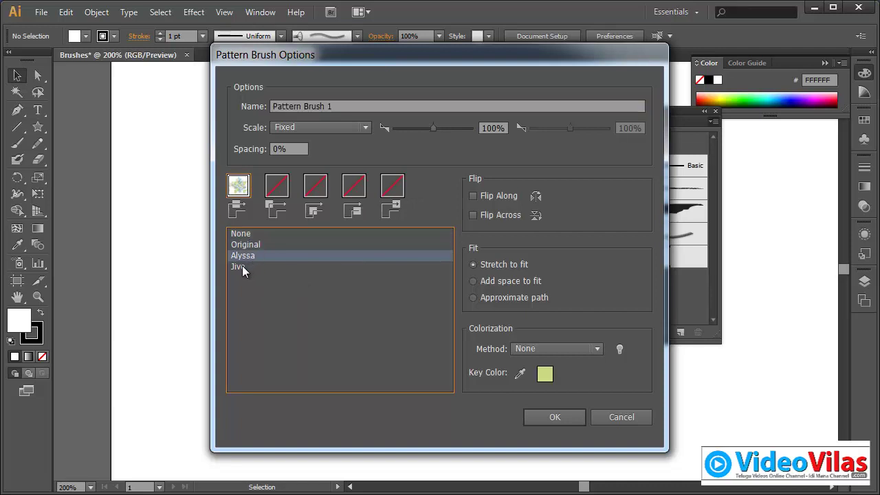
pyautogui.click(243, 268)
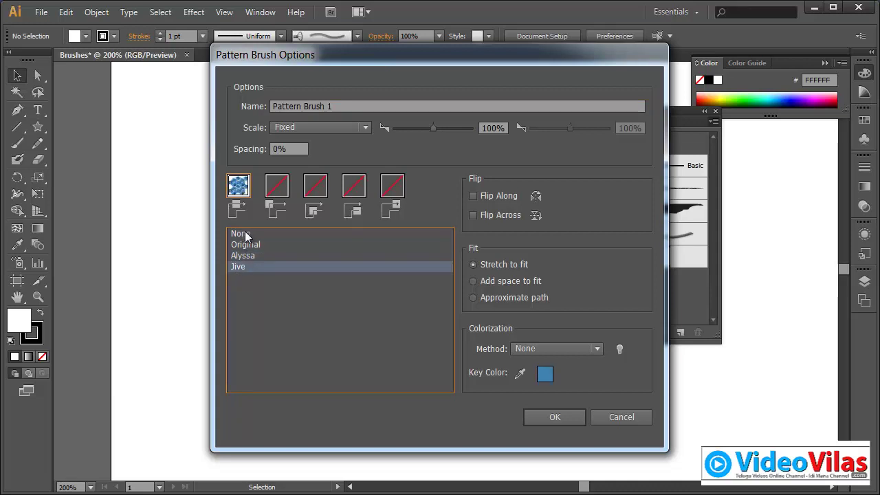
pyautogui.click(247, 235)
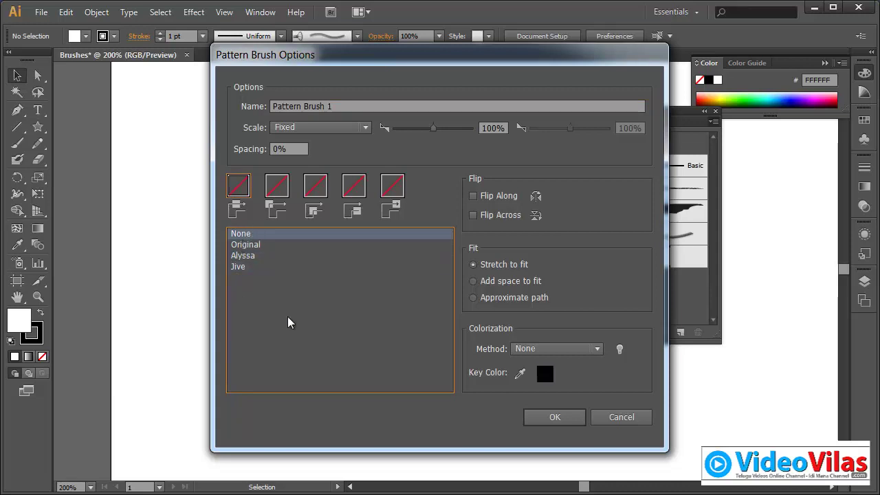
pyautogui.click(623, 417)
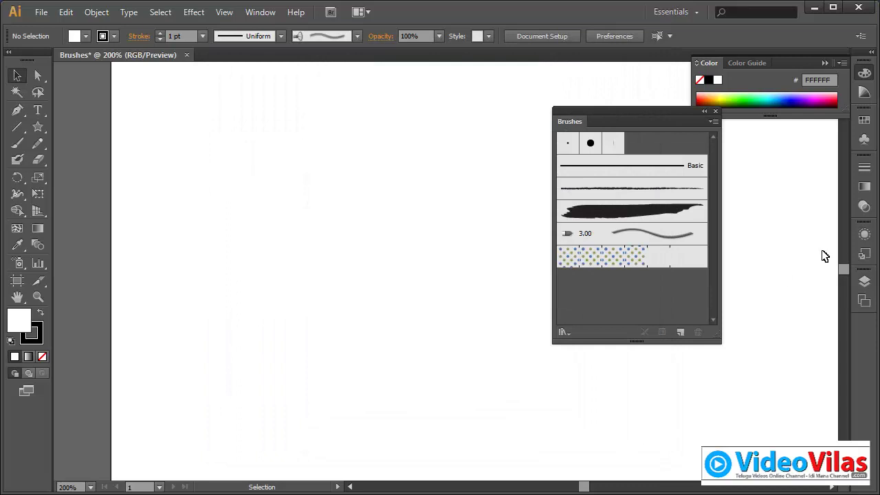
# Show the Swatches panel beside the brushes list and make it taller
pyautogui.click(863, 121)
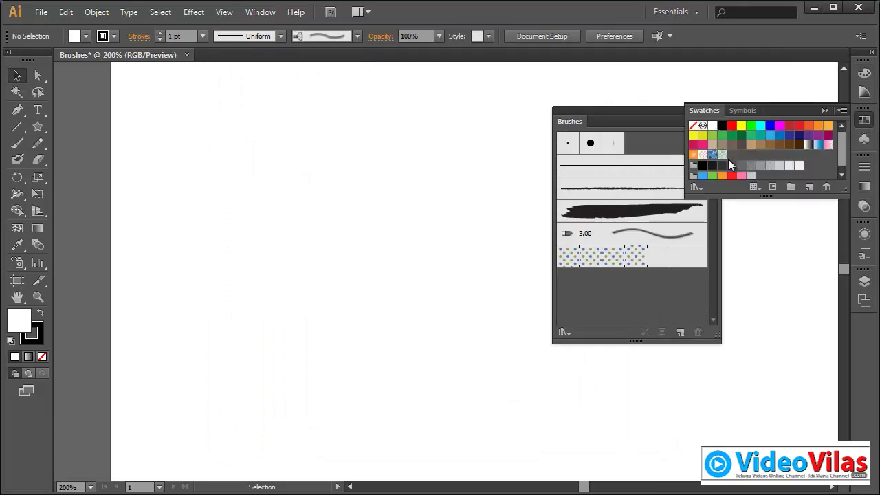
pyautogui.moveTo(718, 155); pyautogui.dragTo(638, 171)
pyautogui.moveTo(635, 114); pyautogui.dragTo(599, 106)
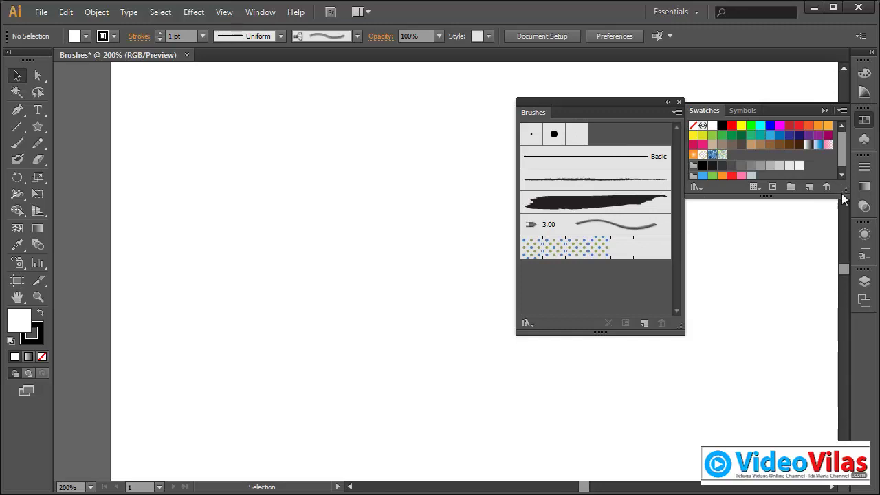
pyautogui.moveTo(842, 193); pyautogui.dragTo(843, 256)
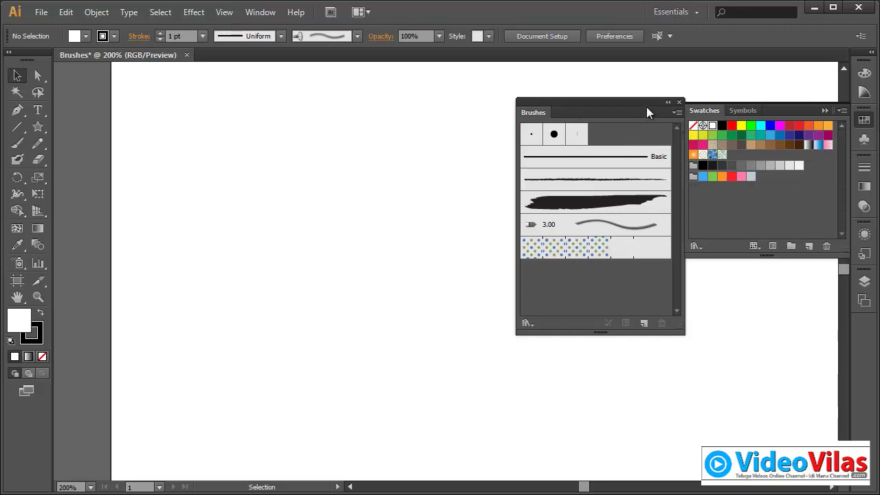
pyautogui.moveTo(646, 106); pyautogui.dragTo(609, 104)
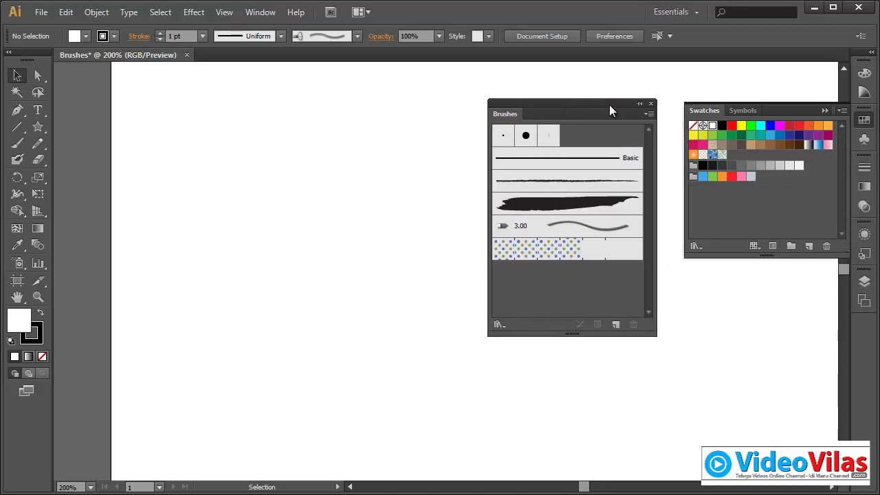
# Reopen a new Pattern Brush's options and cancel again
pyautogui.click(646, 113)
pyautogui.click(664, 121)
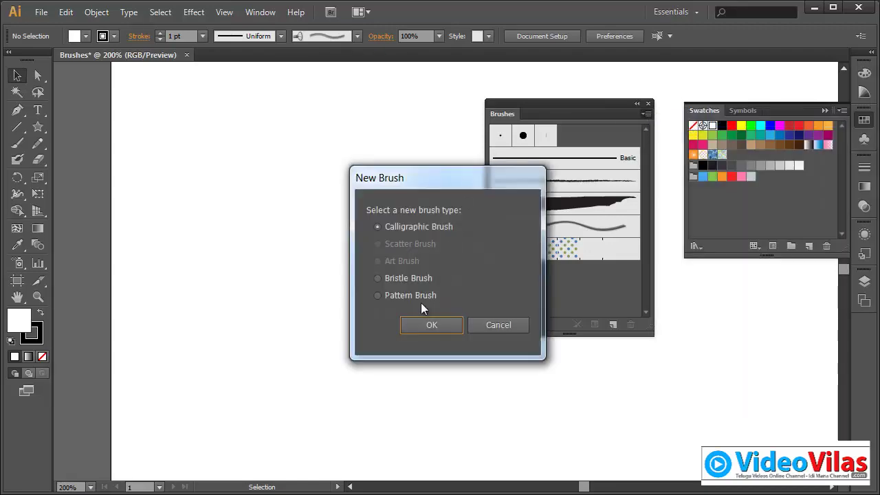
pyautogui.click(425, 324)
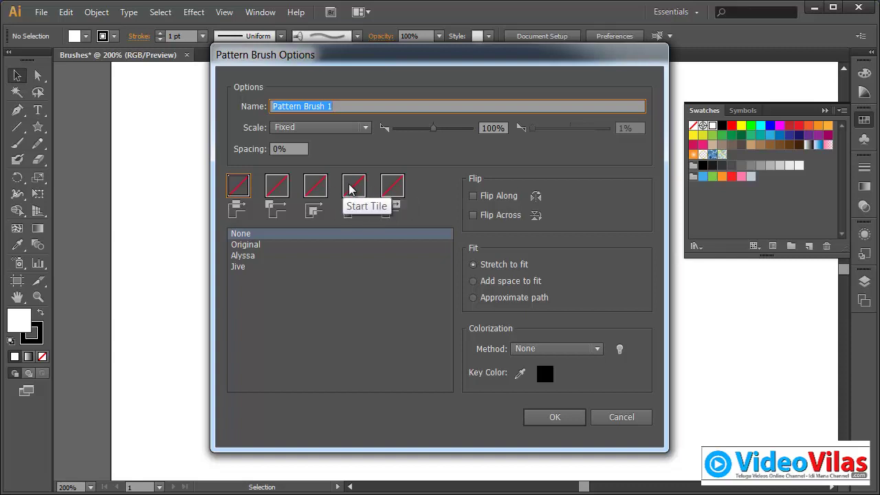
pyautogui.click(643, 419)
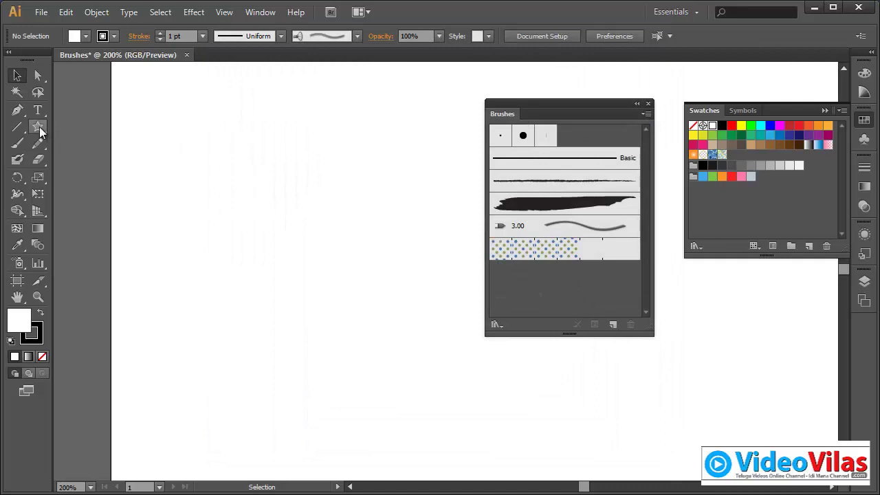
# Draw a small square and add it as a new pattern swatch
pyautogui.moveTo(40, 131); pyautogui.dragTo(66, 127)
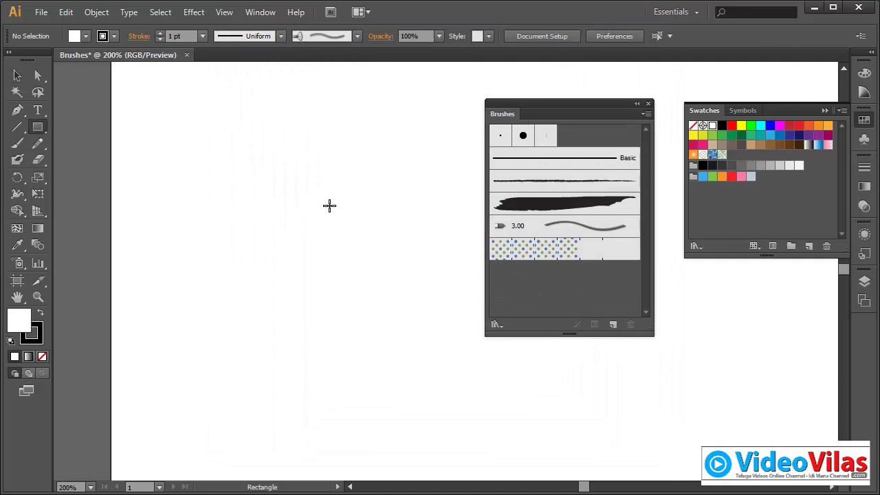
pyautogui.moveTo(328, 203)
pyautogui.mouseDown()
pyautogui.moveTo(349, 223)
pyautogui.moveTo(780, 296)
pyautogui.moveTo(731, 210)
pyautogui.mouseUp()
pyautogui.click(18, 76)
pyautogui.click(347, 141)
pyautogui.moveTo(308, 173); pyautogui.dragTo(357, 259)
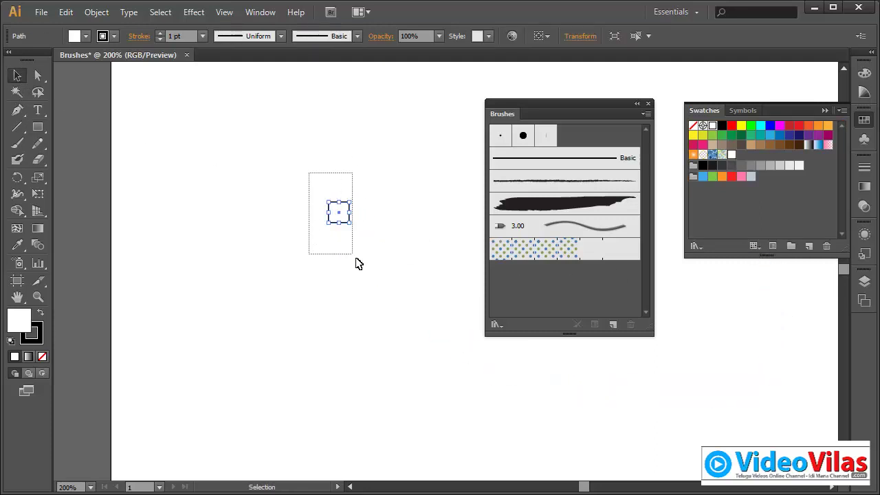
pyautogui.click(363, 265)
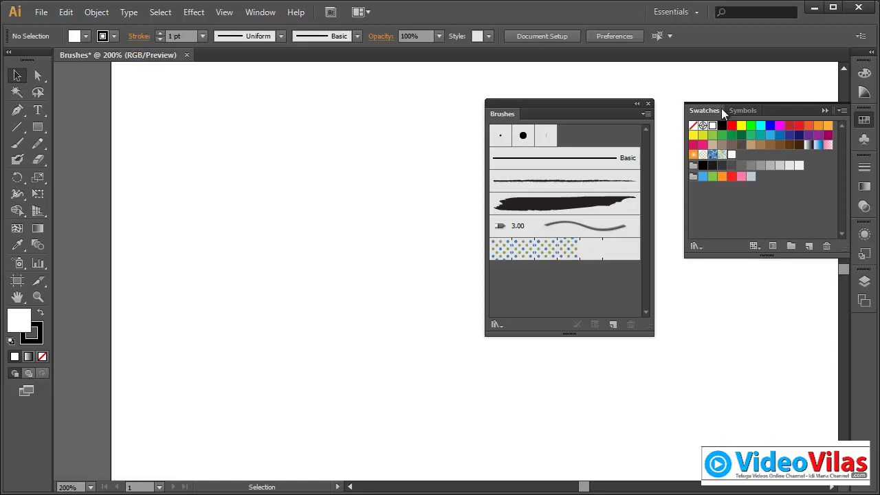
# Float the Swatches panel and place it up beside the brushes
pyautogui.moveTo(712, 111); pyautogui.dragTo(684, 308)
pyautogui.click(826, 111)
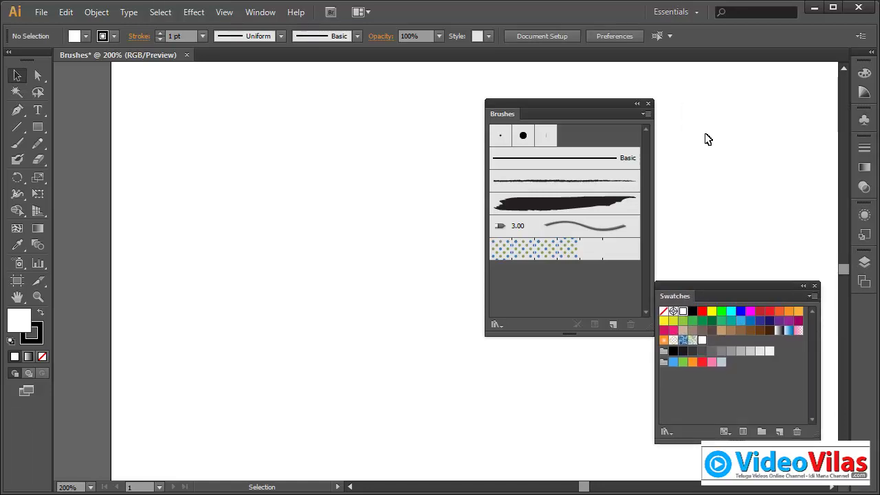
pyautogui.moveTo(716, 284); pyautogui.dragTo(717, 133)
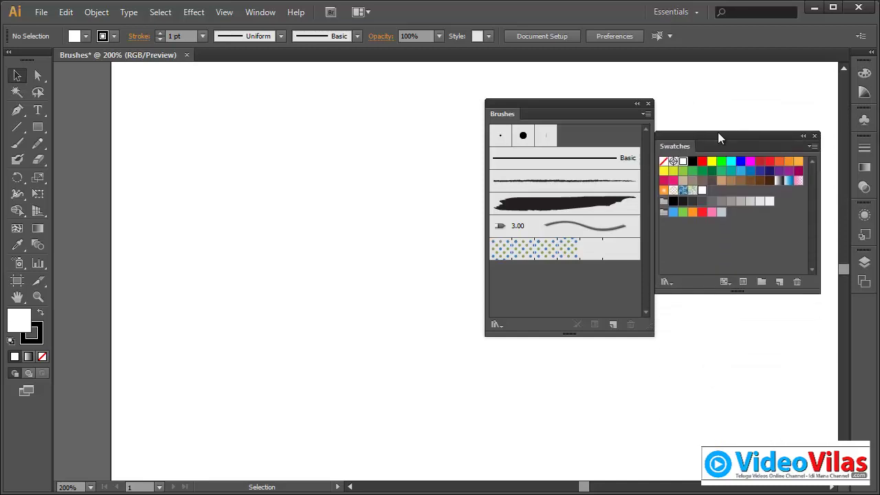
# Rename New Pattern Swatch 1 to 'Square' and finish pattern editing
pyautogui.doubleClick(702, 190)
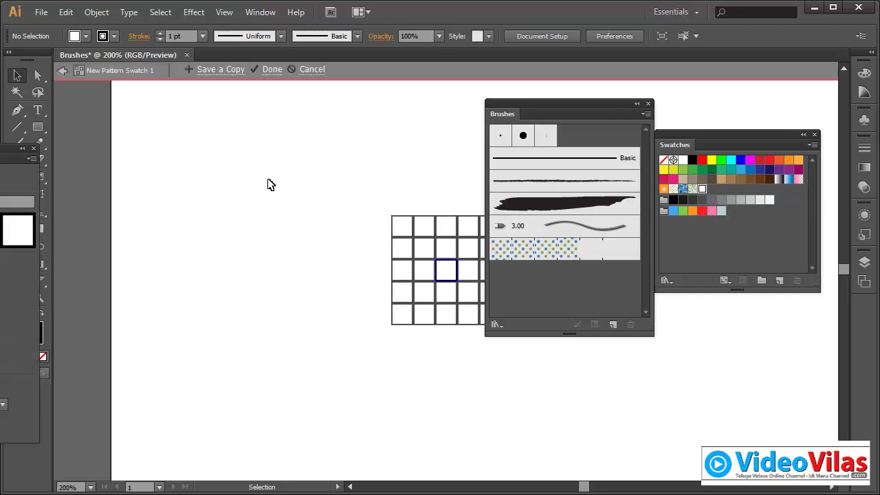
pyautogui.moveTo(3, 149); pyautogui.dragTo(315, 151)
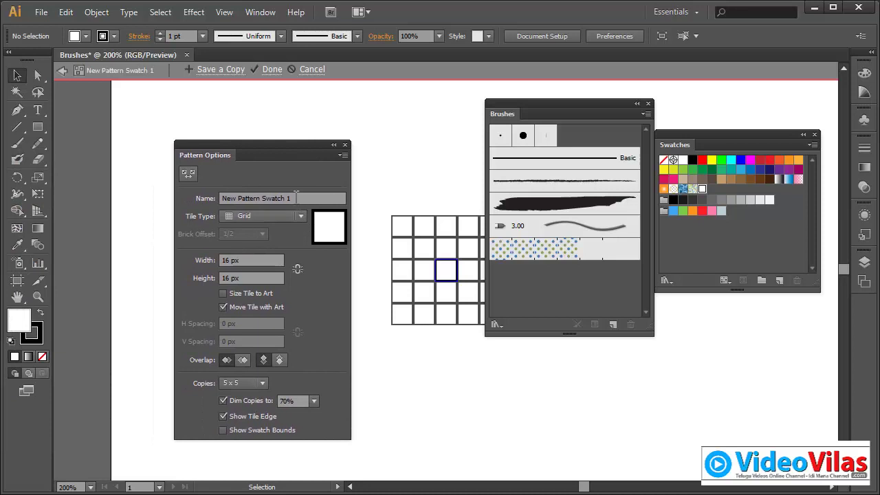
pyautogui.click(296, 198)
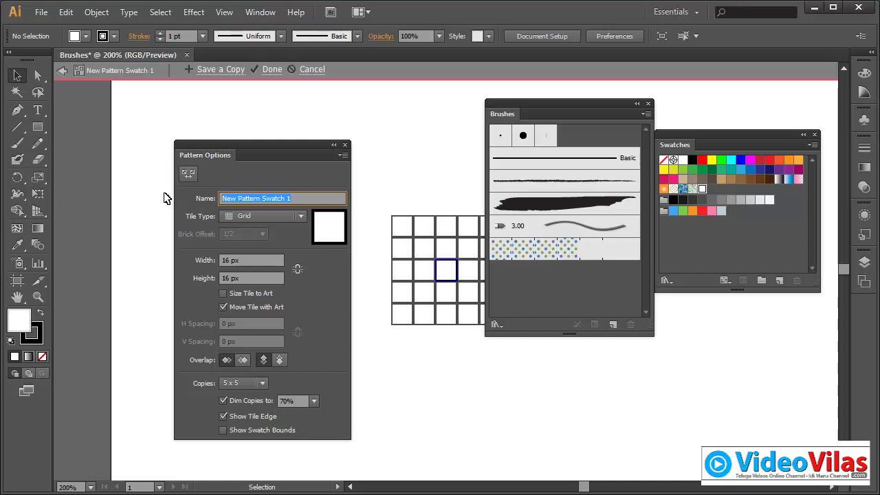
pyautogui.write('Square')
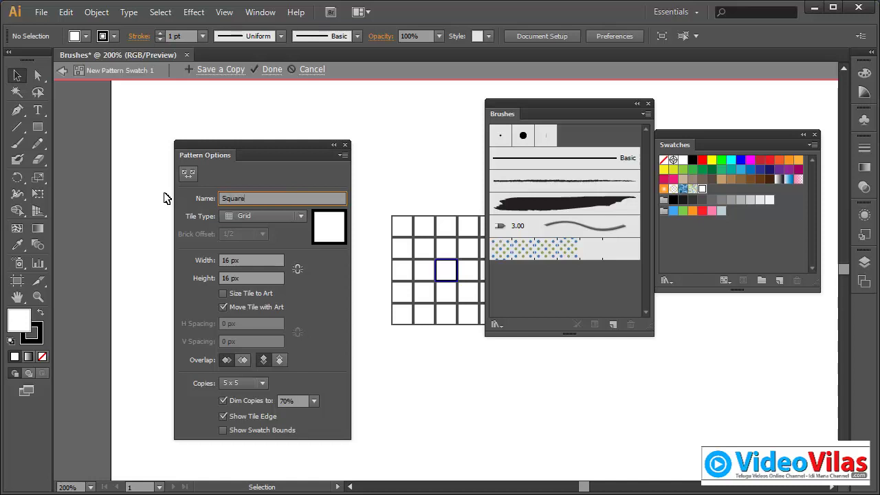
pyautogui.press('Return')
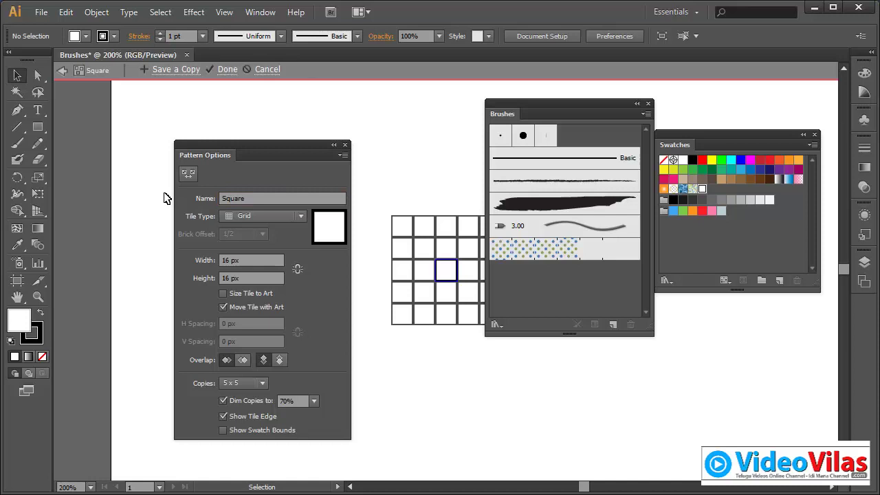
pyautogui.click(346, 146)
pyautogui.click(228, 70)
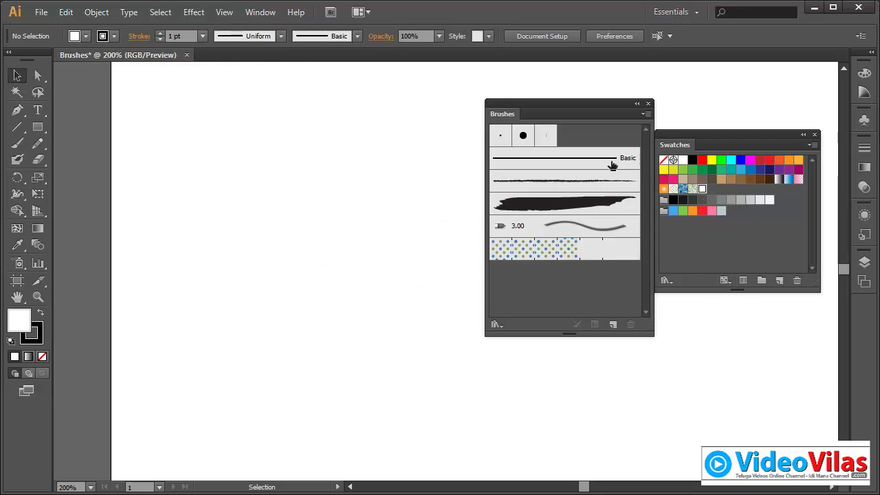
# Draw a small circle, add it to the swatches, and delete it from the canvas
pyautogui.click(39, 128)
pyautogui.moveTo(39, 129); pyautogui.dragTo(85, 160)
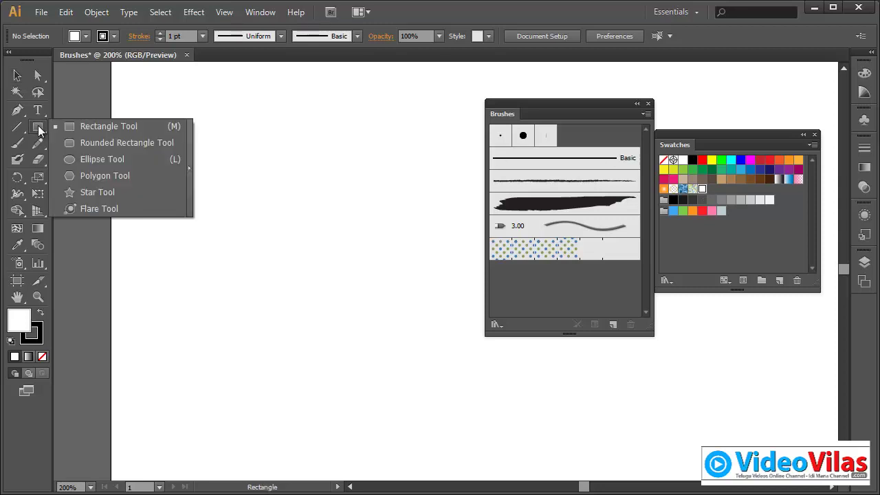
pyautogui.click(88, 161)
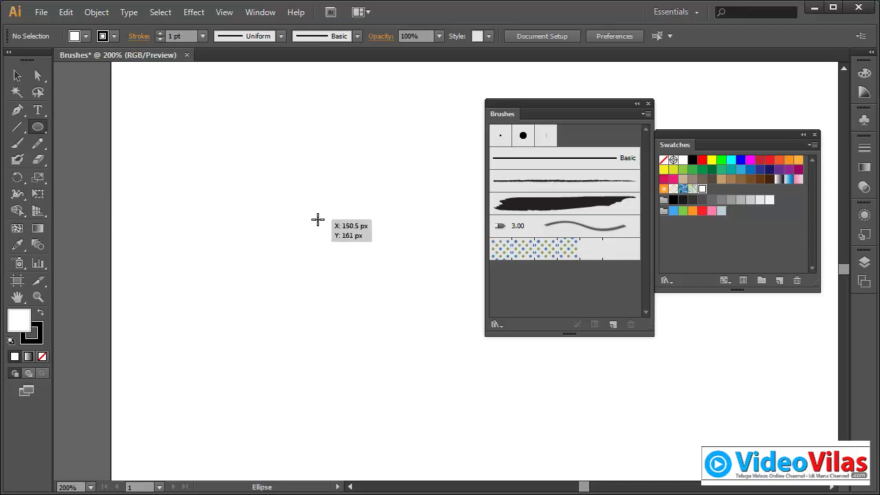
pyautogui.moveTo(318, 220); pyautogui.dragTo(343, 245)
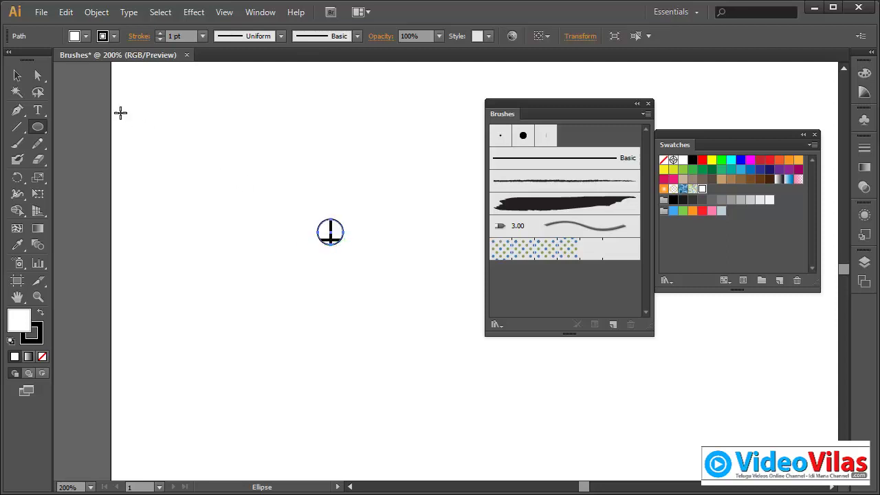
pyautogui.click(19, 75)
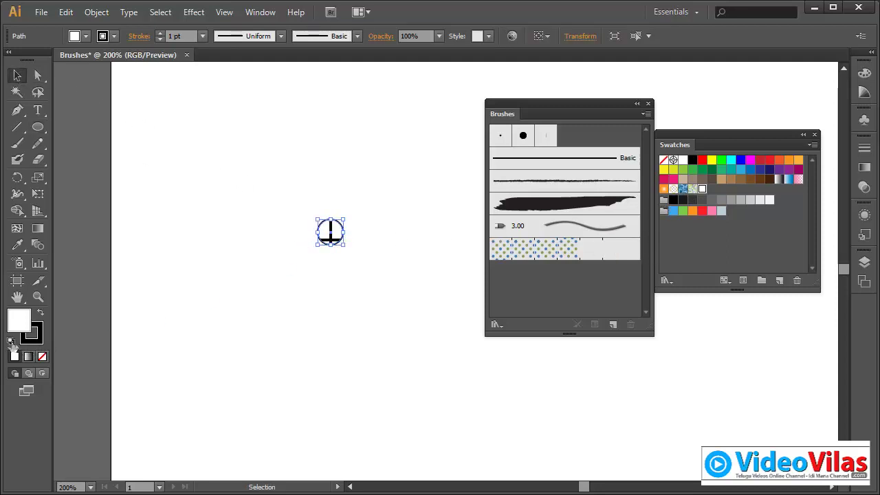
pyautogui.click(351, 274)
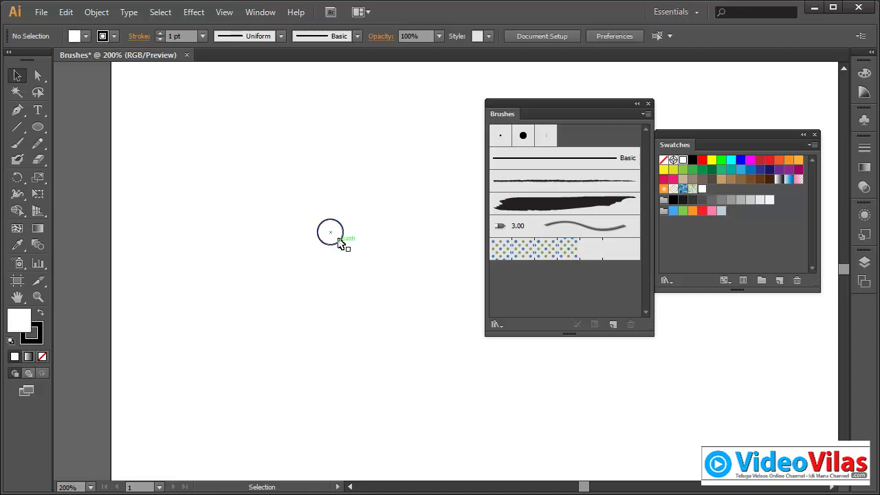
pyautogui.moveTo(340, 242); pyautogui.dragTo(716, 235)
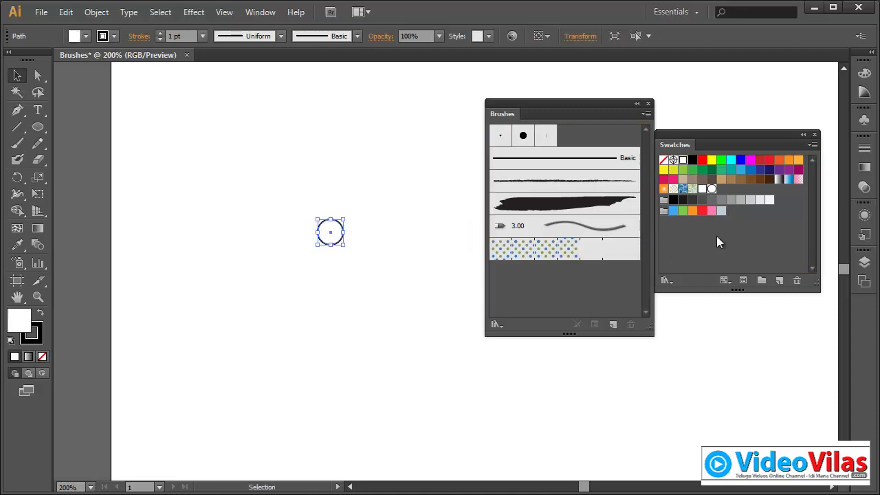
pyautogui.moveTo(260, 181); pyautogui.dragTo(392, 301)
pyautogui.press('Delete')
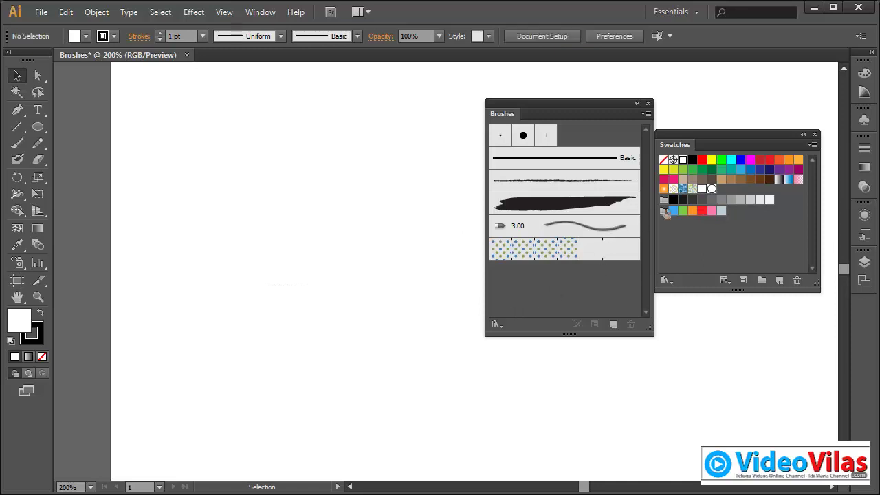
# Name the circle pattern swatch 'Circle' and finish pattern editing
pyautogui.doubleClick(713, 190)
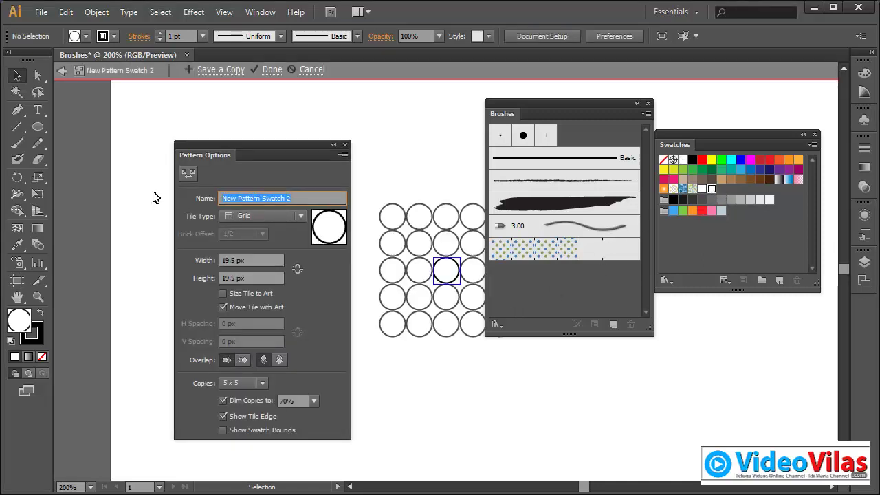
pyautogui.write('Circle')
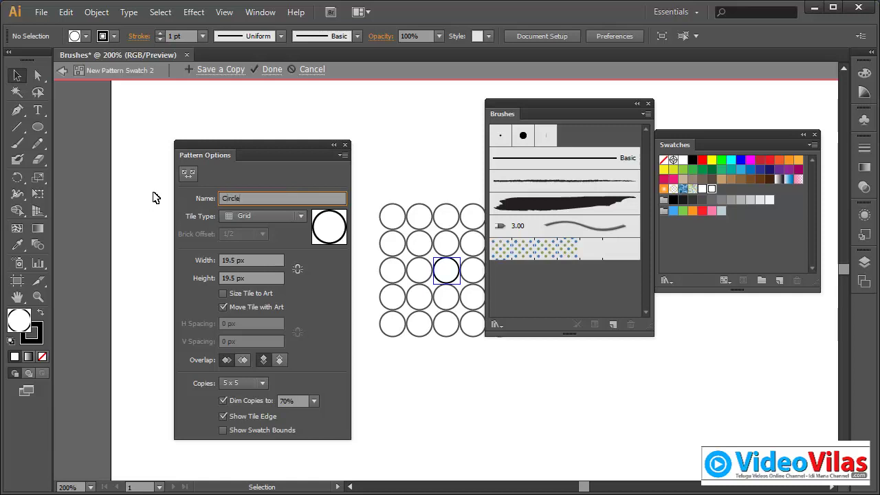
pyautogui.press('Return')
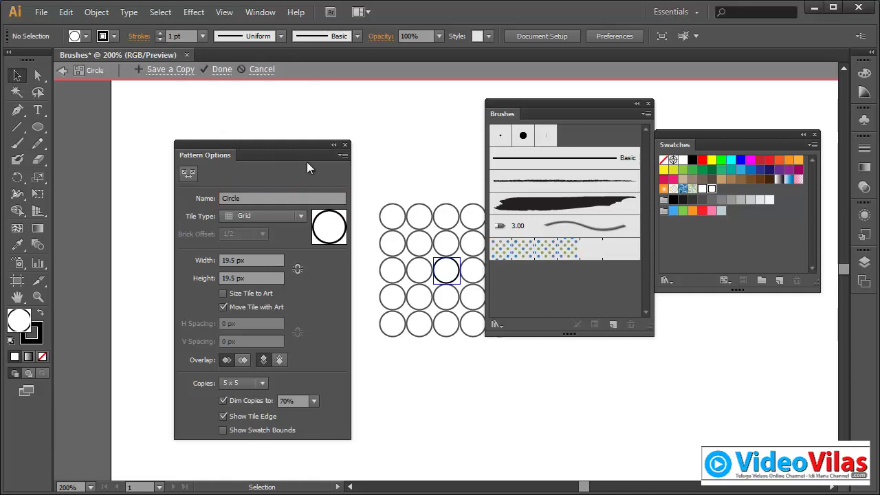
pyautogui.click(345, 144)
pyautogui.click(222, 70)
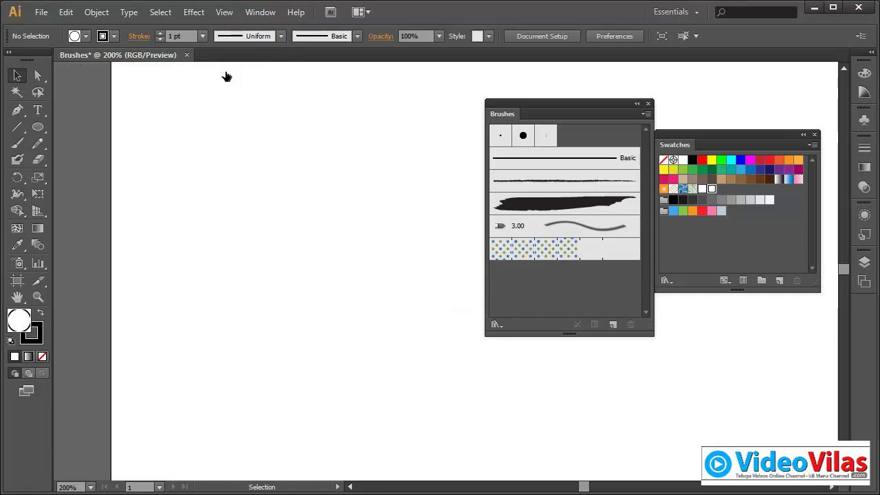
# Reset default colours, then draw a small hexagon, add it to Swatches, and delete it
pyautogui.click(10, 342)
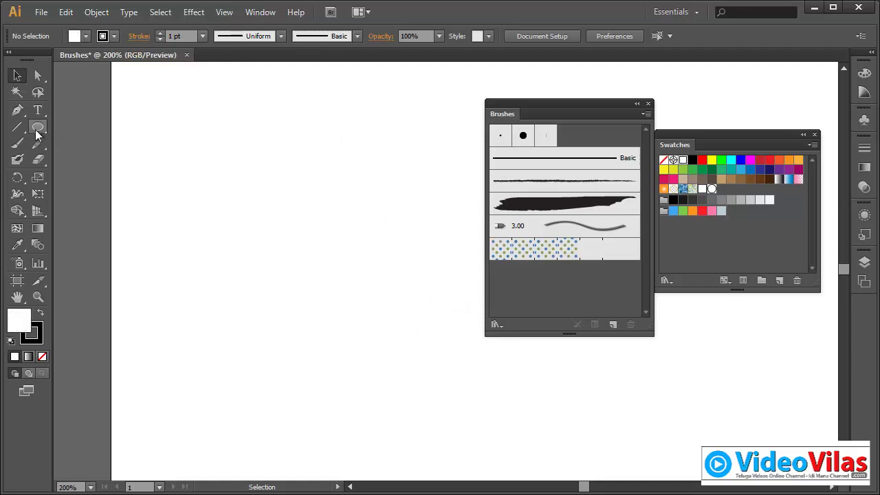
pyautogui.moveTo(38, 128); pyautogui.dragTo(78, 131)
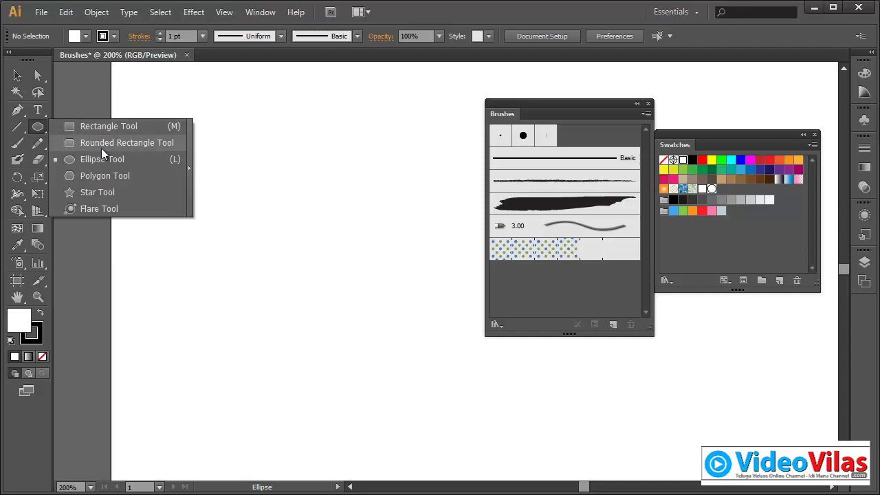
pyautogui.moveTo(96, 131); pyautogui.dragTo(105, 175)
pyautogui.moveTo(350, 245); pyautogui.dragTo(353, 258)
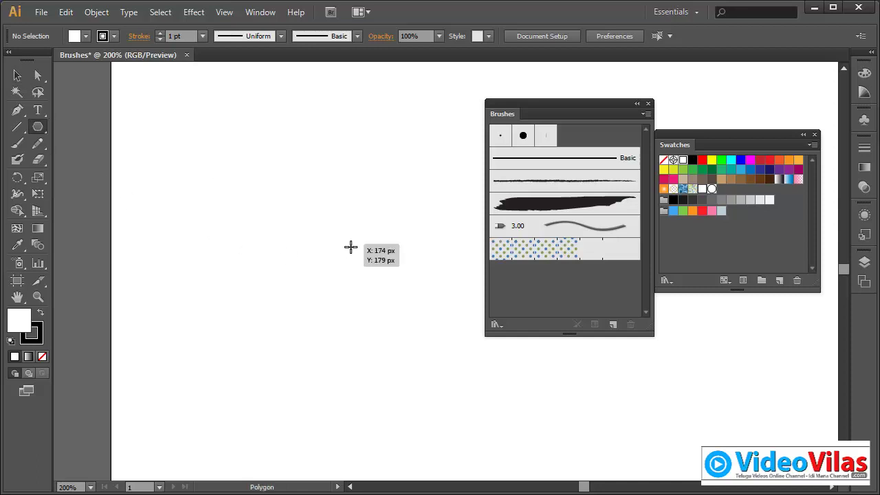
pyautogui.press('v')
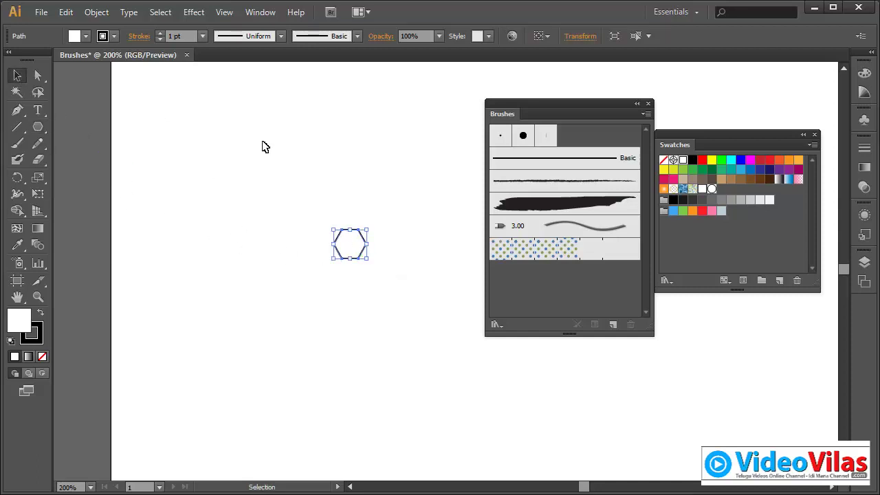
pyautogui.click(371, 173)
pyautogui.moveTo(350, 242); pyautogui.dragTo(730, 256)
pyautogui.press('Delete')
# Draw a small star, add it to Swatches, and delete it from the canvas
pyautogui.click(37, 128)
pyautogui.moveTo(38, 126); pyautogui.dragTo(110, 193)
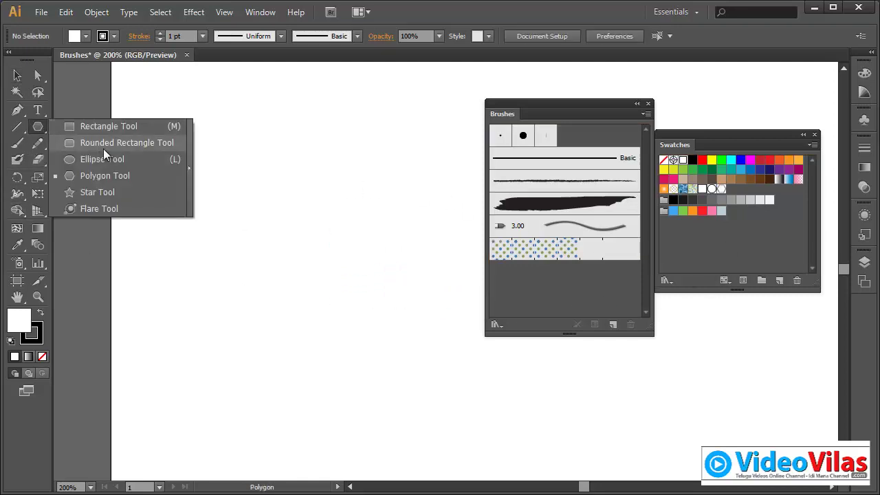
pyautogui.moveTo(301, 226)
pyautogui.mouseDown()
pyautogui.moveTo(315, 241)
pyautogui.moveTo(605, 275)
pyautogui.moveTo(712, 238)
pyautogui.mouseUp()
pyautogui.press('v')
pyautogui.click(309, 188)
pyautogui.click(285, 173)
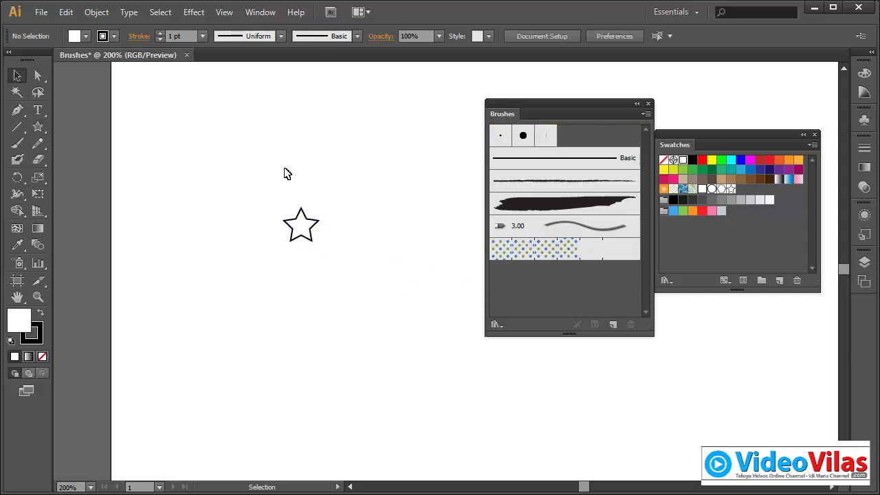
pyautogui.moveTo(263, 167); pyautogui.dragTo(348, 277)
pyautogui.press('Delete')
pyautogui.click(647, 114)
pyautogui.click(688, 123)
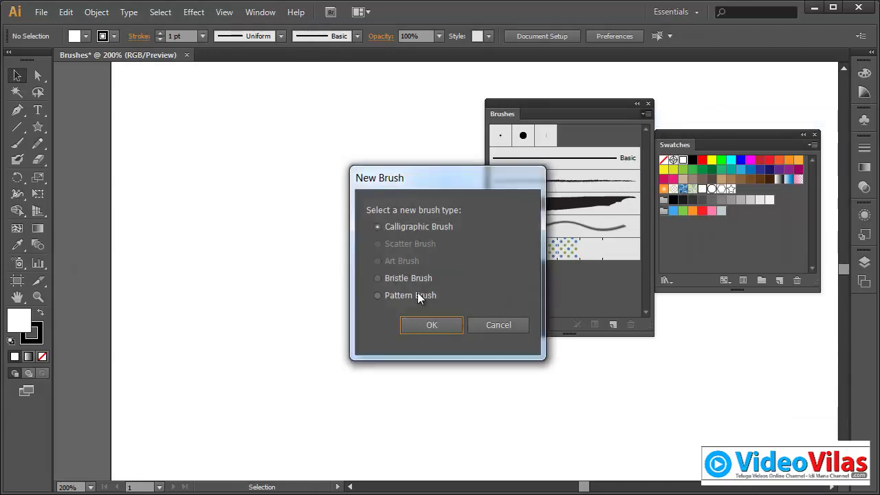
pyautogui.click(411, 295)
pyautogui.click(425, 325)
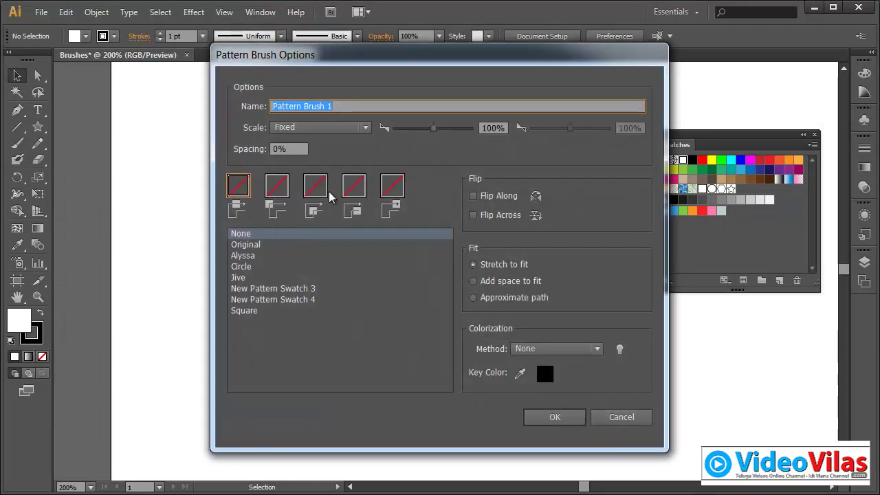
pyautogui.click(611, 417)
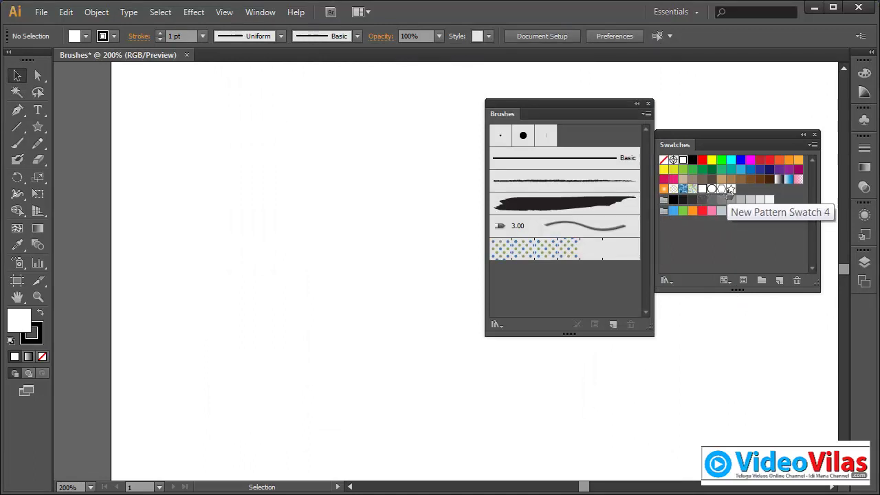
# Draw a small three-point star triangle, add it as a swatch, then delete it
pyautogui.click(38, 132)
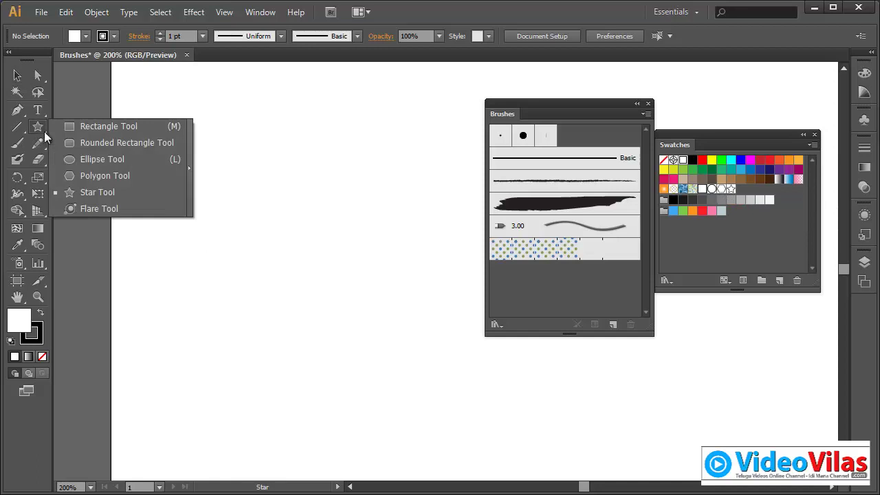
pyautogui.click(103, 196)
pyautogui.moveTo(330, 266); pyautogui.dragTo(356, 318)
pyautogui.press('Down')
pyautogui.press('Down')
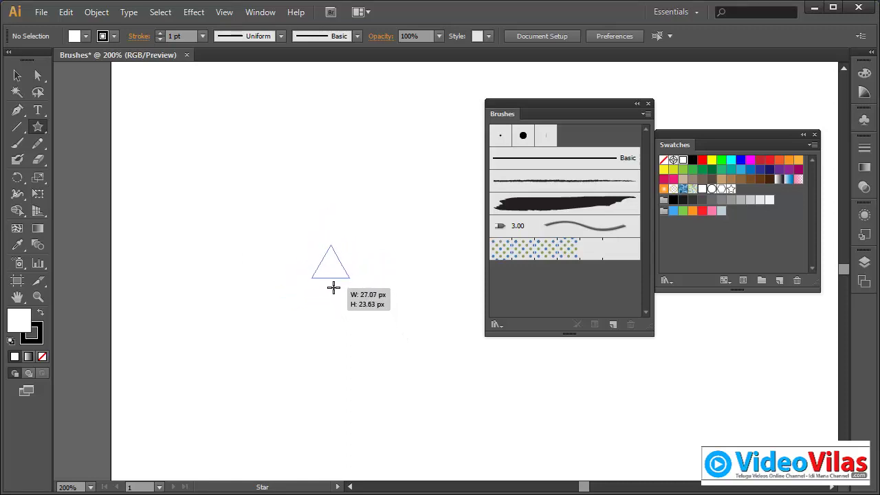
pyautogui.moveTo(356, 318)
pyautogui.mouseDown()
pyautogui.moveTo(334, 287)
pyautogui.moveTo(486, 267)
pyautogui.moveTo(609, 298)
pyautogui.mouseUp()
pyautogui.click(17, 75)
pyautogui.click(275, 154)
pyautogui.click(346, 172)
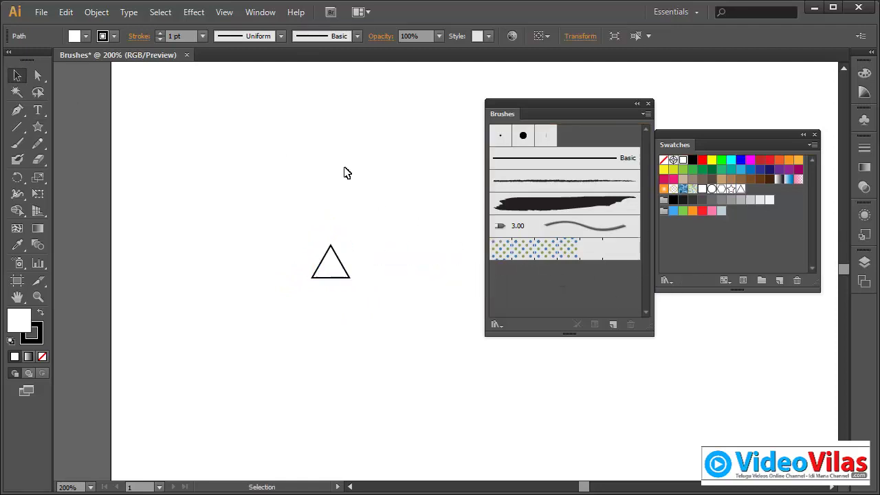
pyautogui.moveTo(233, 184)
pyautogui.mouseDown()
pyautogui.moveTo(355, 281)
pyautogui.moveTo(374, 319)
pyautogui.mouseUp()
pyautogui.press('Delete')
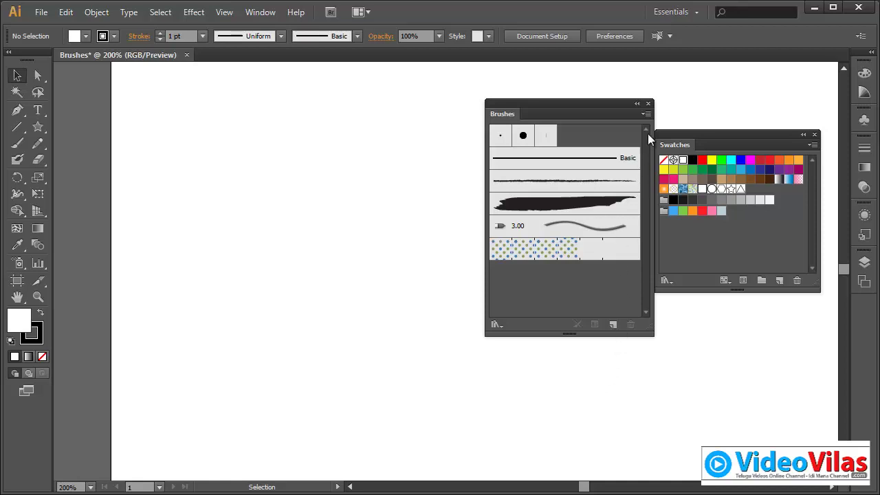
# Start a new Pattern Brush and settle on the Square swatch for the side tile
pyautogui.click(646, 113)
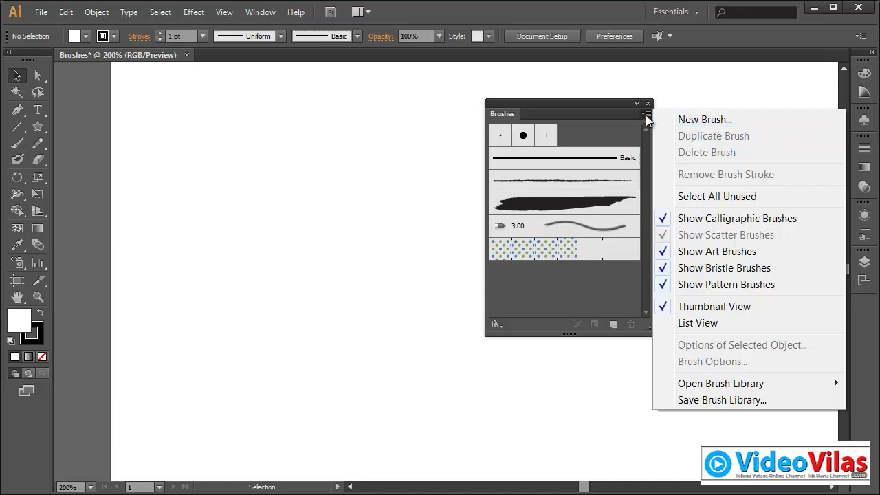
pyautogui.click(700, 118)
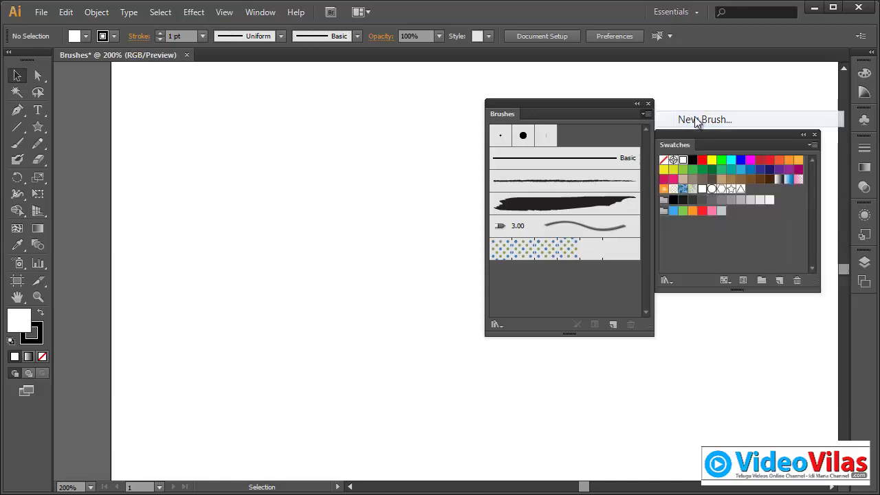
pyautogui.click(425, 296)
pyautogui.click(429, 326)
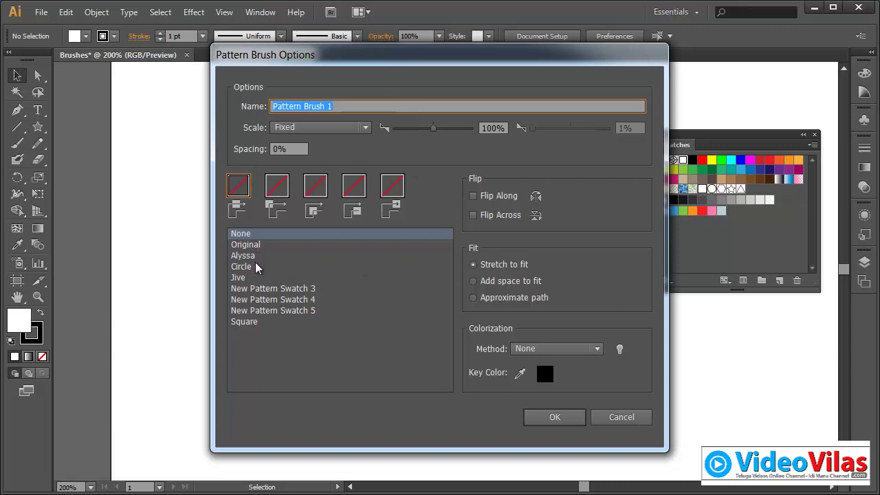
pyautogui.click(246, 322)
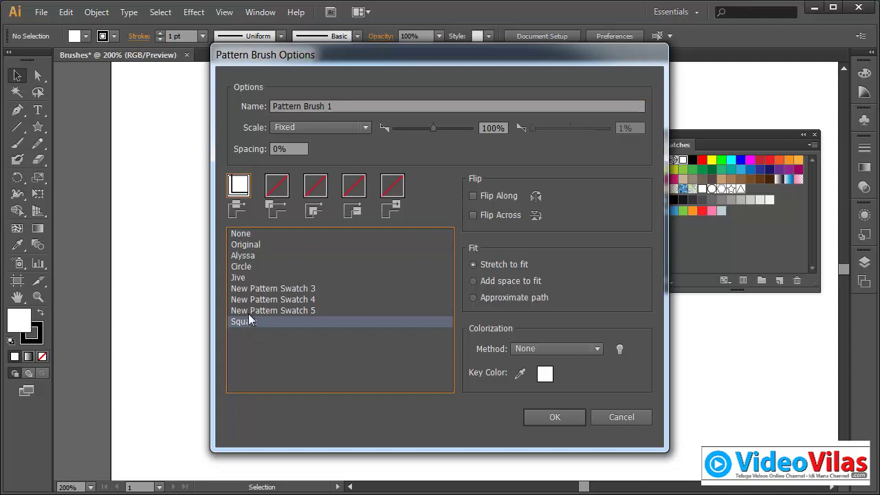
pyautogui.click(250, 266)
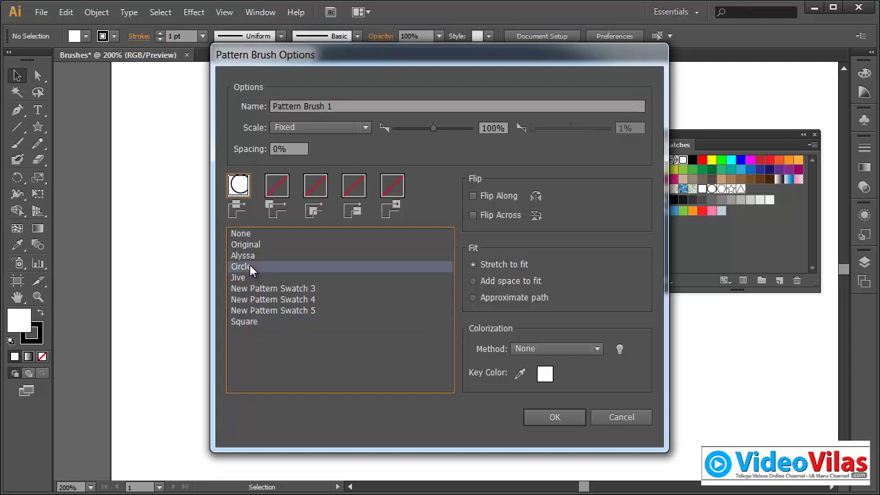
pyautogui.click(301, 289)
pyautogui.click(301, 311)
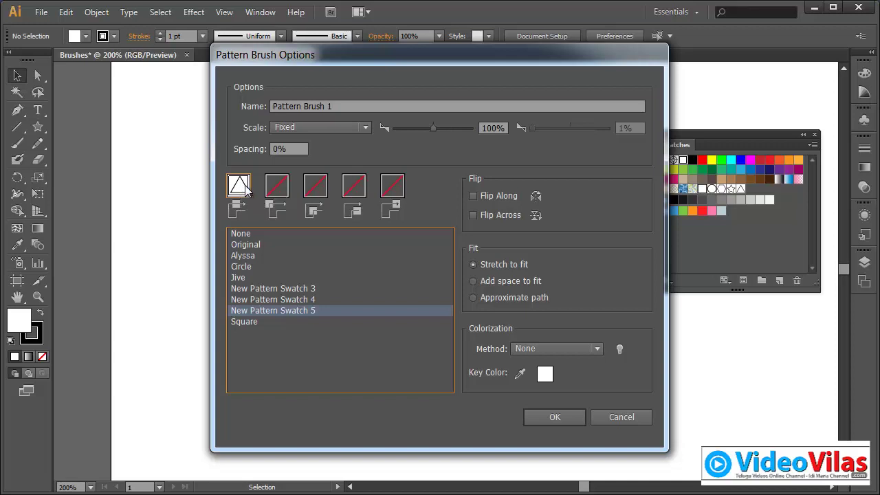
pyautogui.click(254, 320)
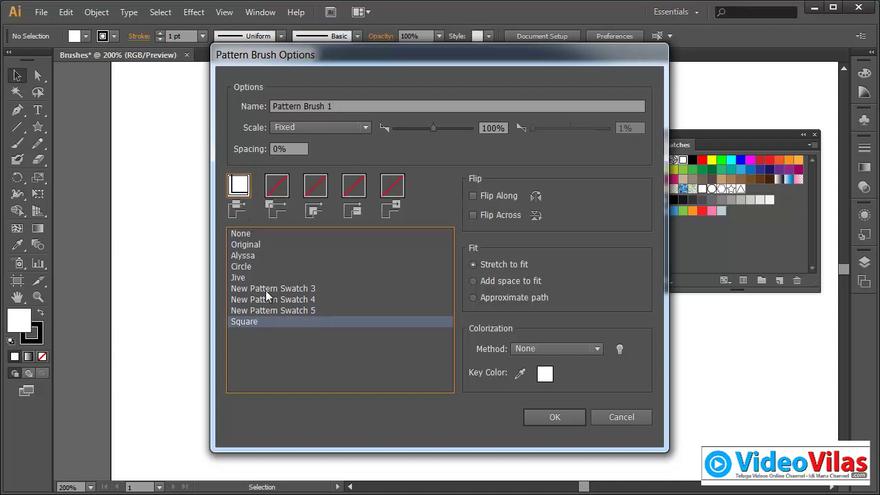
# Set Circle outer corners, triangle inner corners, hexagon start and star end tiles, then confirm
pyautogui.click(282, 184)
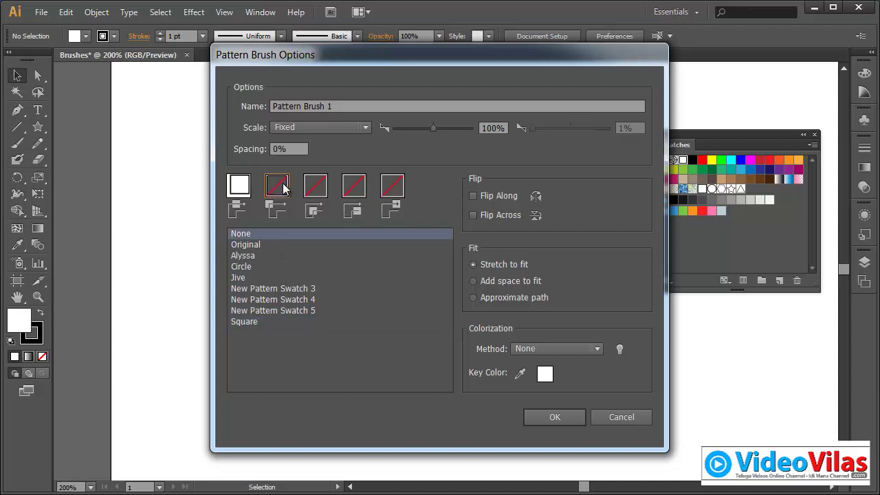
pyautogui.click(247, 267)
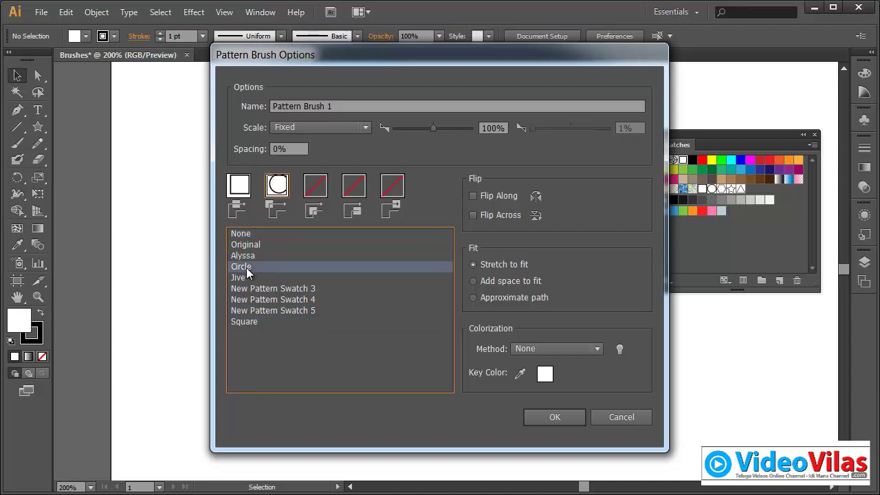
pyautogui.click(323, 190)
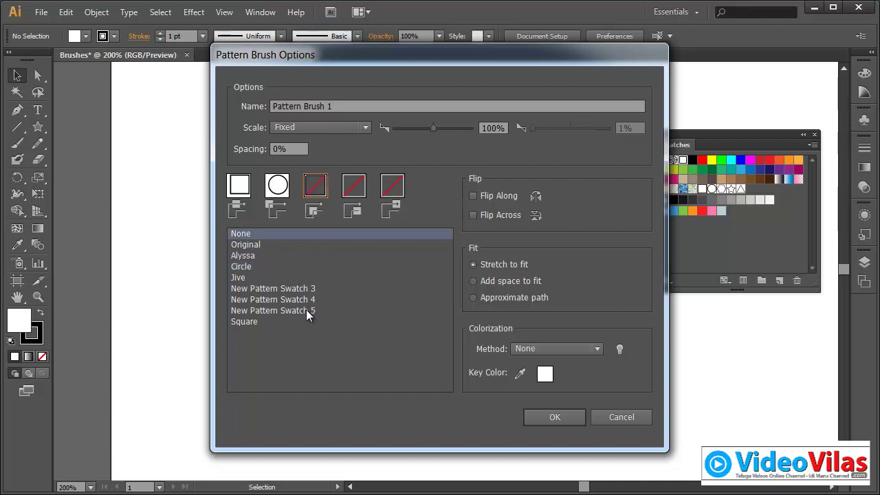
pyautogui.click(306, 310)
pyautogui.click(354, 191)
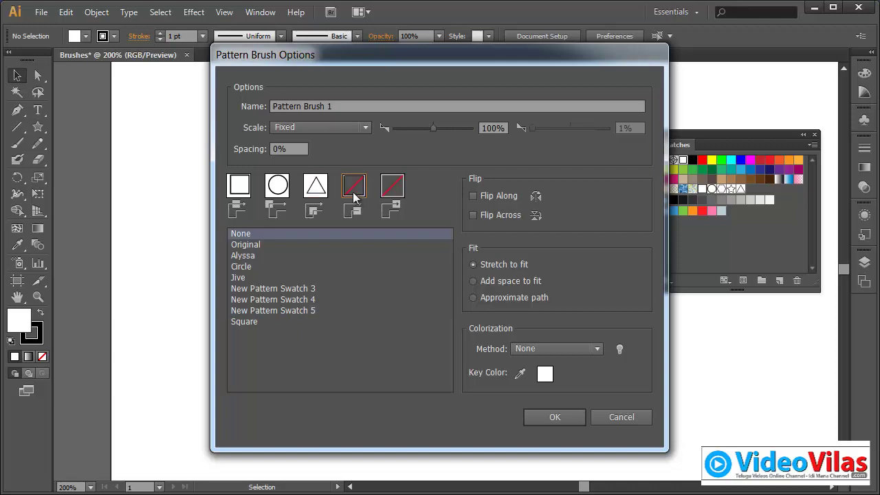
pyautogui.click(309, 288)
pyautogui.click(397, 184)
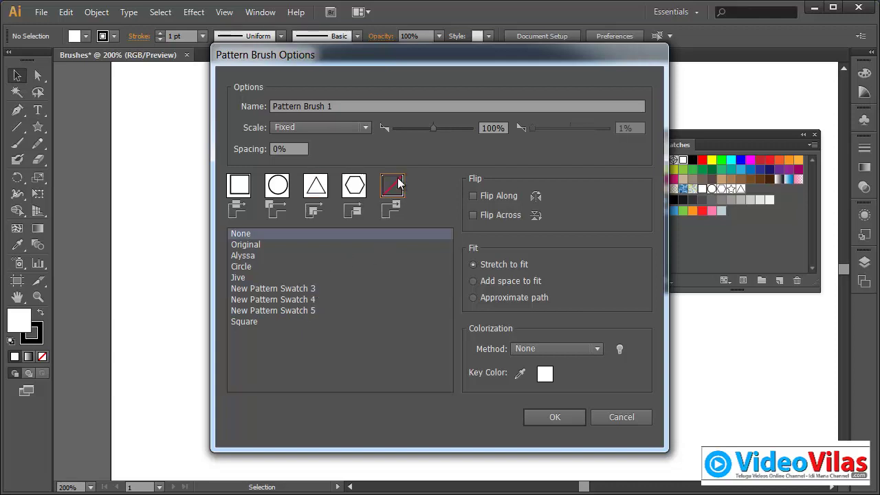
pyautogui.click(314, 300)
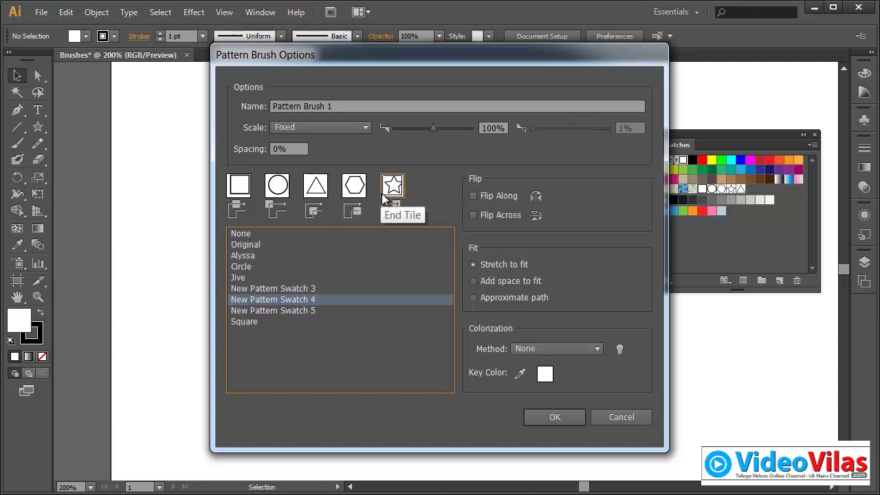
pyautogui.click(555, 417)
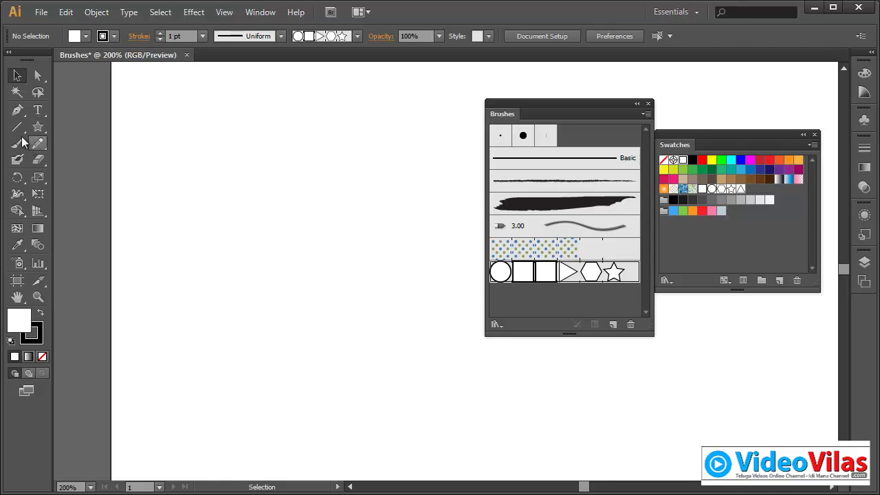
# Draw an angular six-point open path with the Pen tool
pyautogui.click(18, 110)
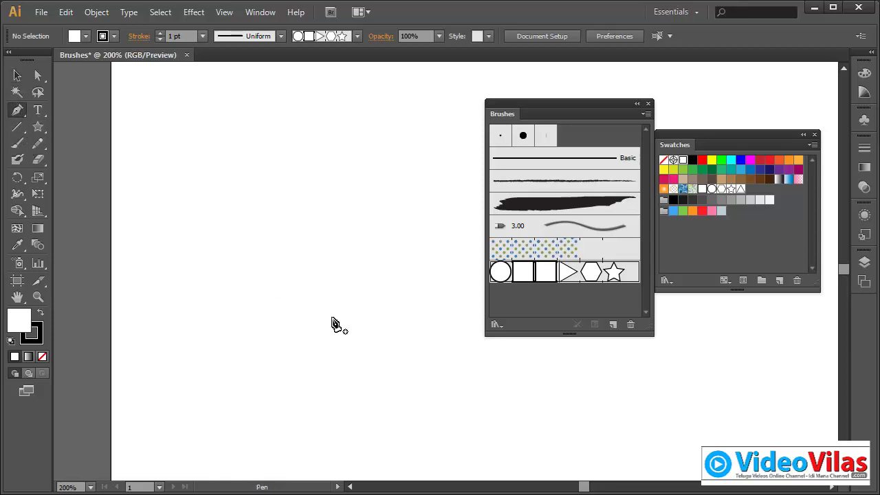
pyautogui.click(428, 253)
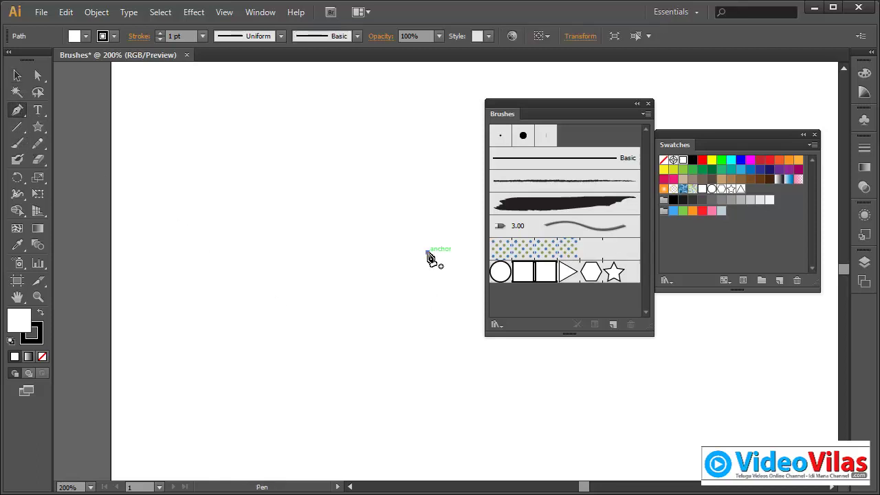
pyautogui.click(345, 252)
pyautogui.click(345, 350)
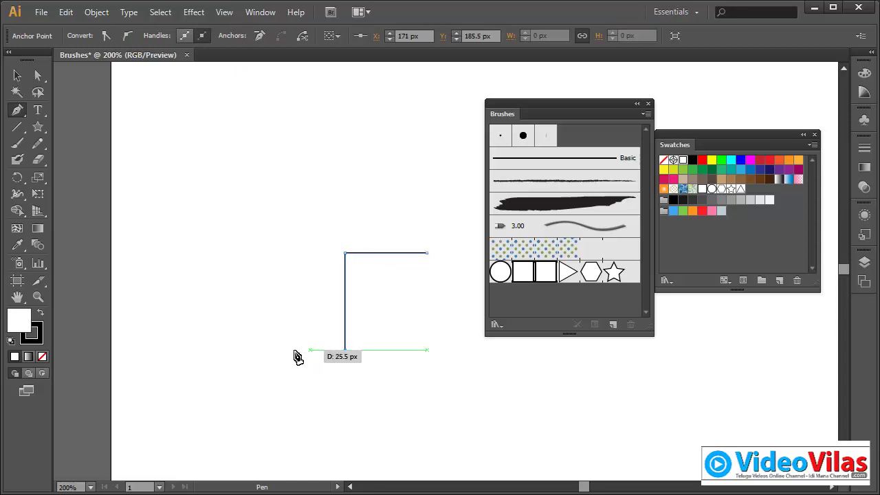
pyautogui.click(239, 345)
pyautogui.click(242, 186)
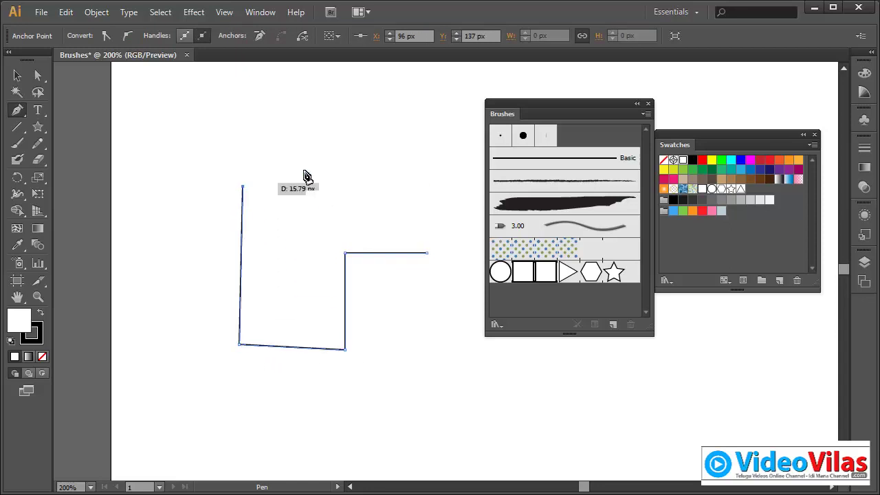
pyautogui.click(426, 171)
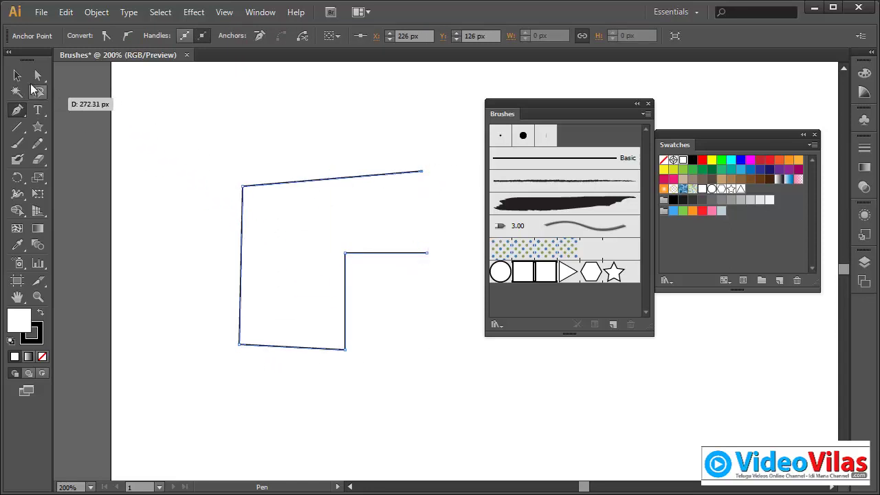
# Select the path and stroke it with Pattern Brush 1
pyautogui.press('v')
pyautogui.click(182, 97)
pyautogui.moveTo(355, 131); pyautogui.dragTo(408, 221)
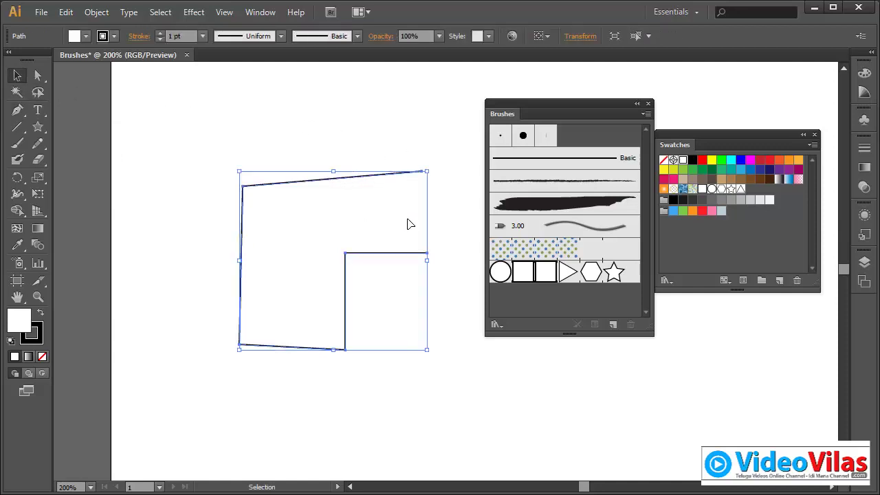
pyautogui.click(537, 275)
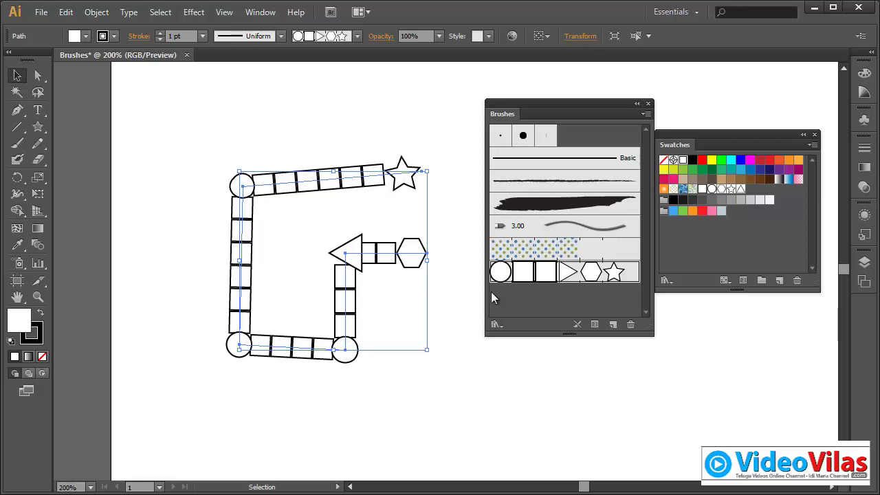
pyautogui.doubleClick(519, 273)
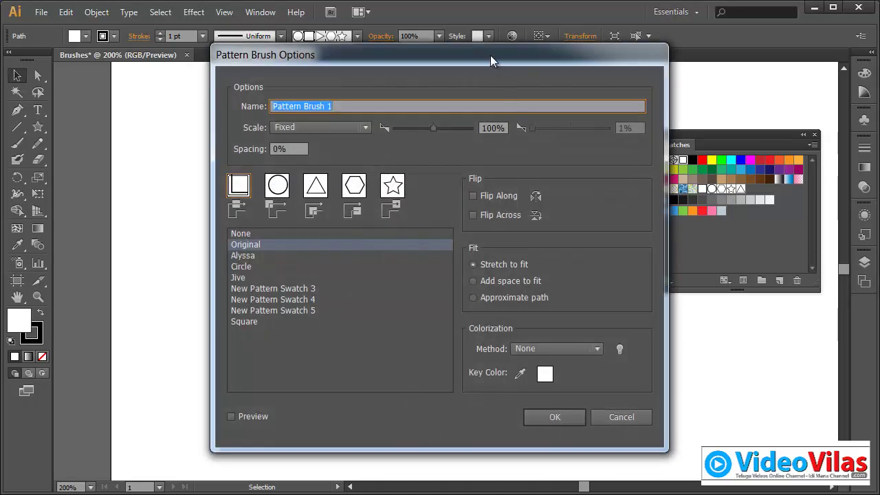
pyautogui.moveTo(490, 61); pyautogui.dragTo(703, 99)
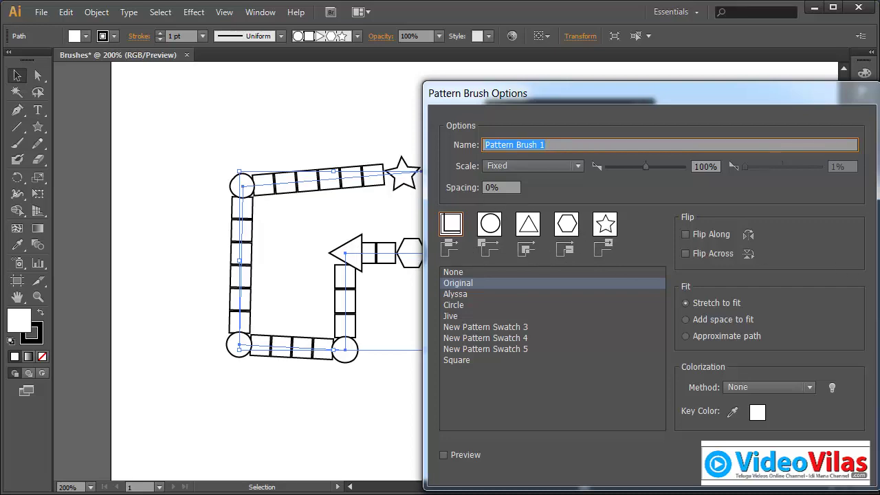
pyautogui.press('Return')
# Delete the brushed path, then test the pattern brush on a square and delete it
pyautogui.moveTo(347, 117); pyautogui.dragTo(353, 283)
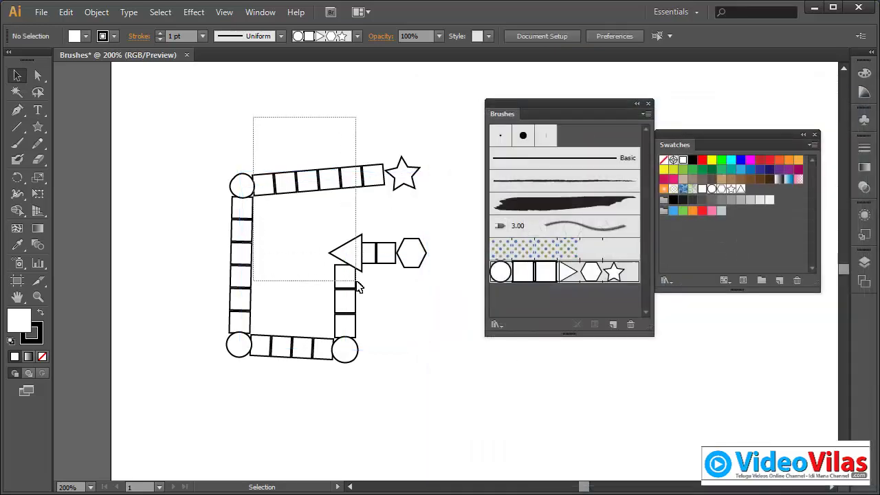
pyautogui.press('Delete')
pyautogui.moveTo(38, 126); pyautogui.dragTo(88, 132)
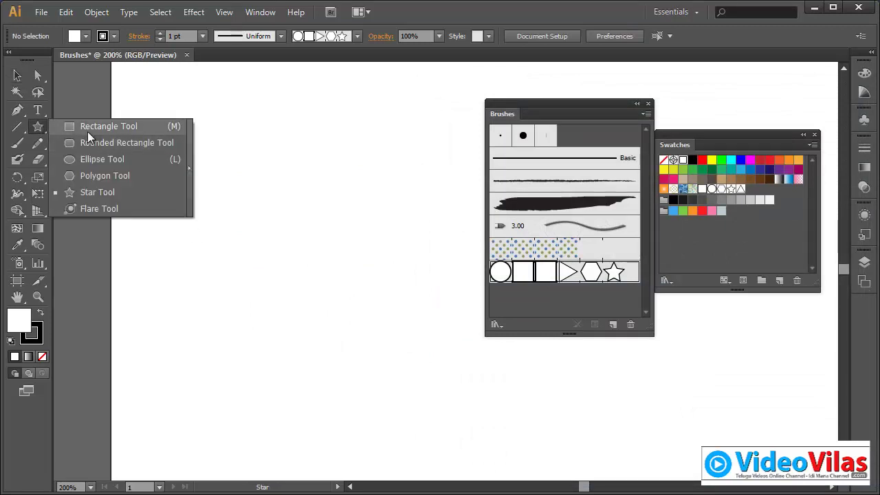
pyautogui.moveTo(312, 256)
pyautogui.mouseDown()
pyautogui.moveTo(358, 321)
pyautogui.moveTo(407, 350)
pyautogui.mouseUp()
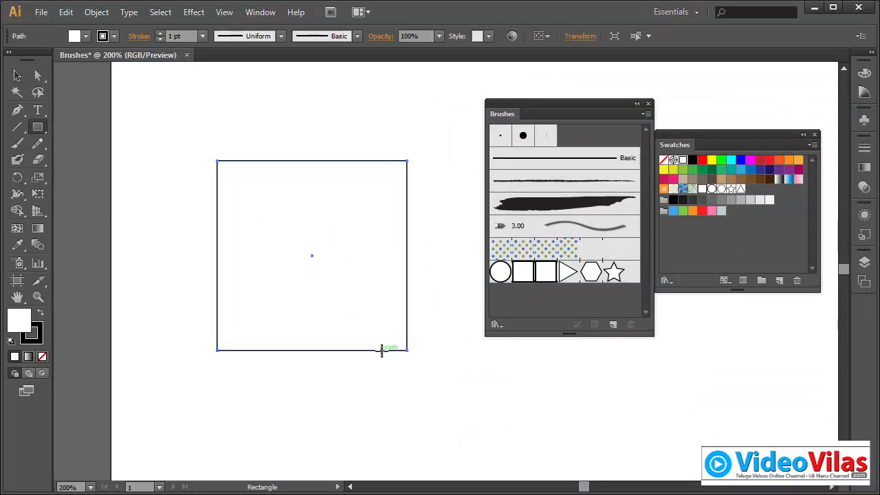
pyautogui.click(507, 277)
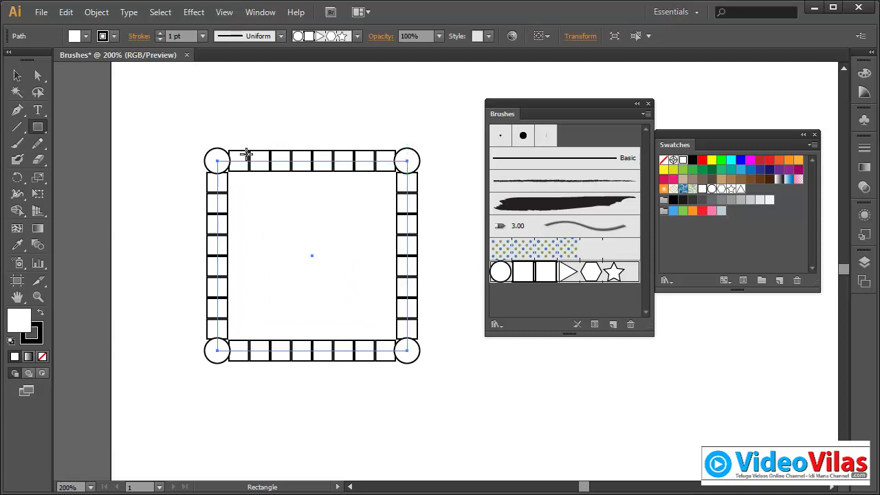
pyautogui.press('Delete')
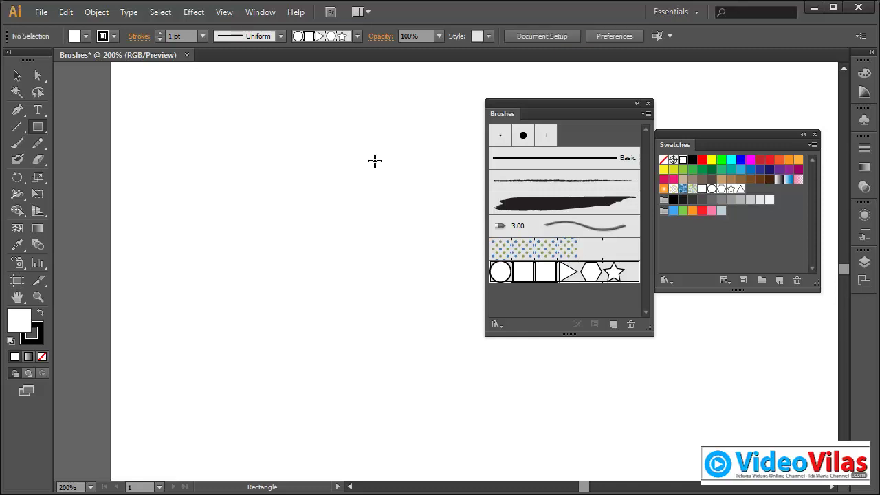
# Draw a diagonal line with the pattern brush, then delete the brush and the line
pyautogui.click(19, 129)
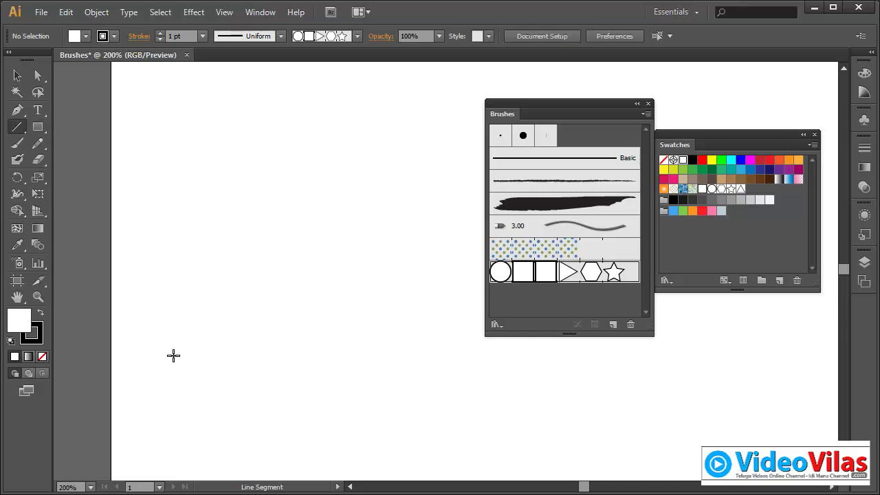
pyautogui.moveTo(173, 352); pyautogui.dragTo(450, 145)
pyautogui.click(500, 272)
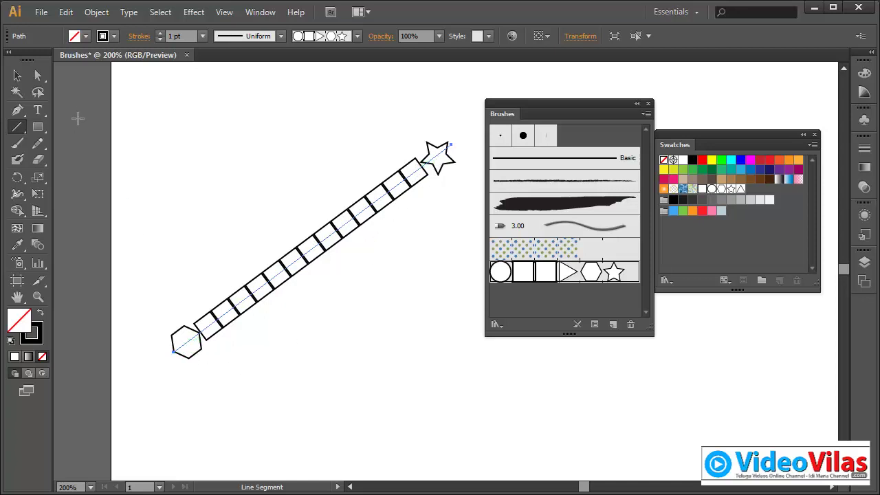
pyautogui.click(17, 76)
pyautogui.click(262, 132)
pyautogui.moveTo(262, 132); pyautogui.dragTo(385, 291)
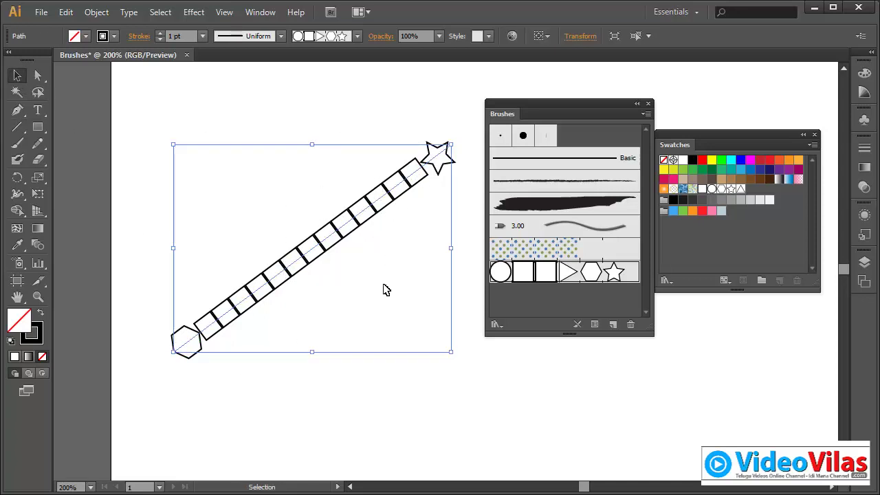
pyautogui.moveTo(323, 237)
pyautogui.mouseDown()
pyautogui.moveTo(600, 296)
pyautogui.moveTo(631, 323)
pyautogui.mouseUp()
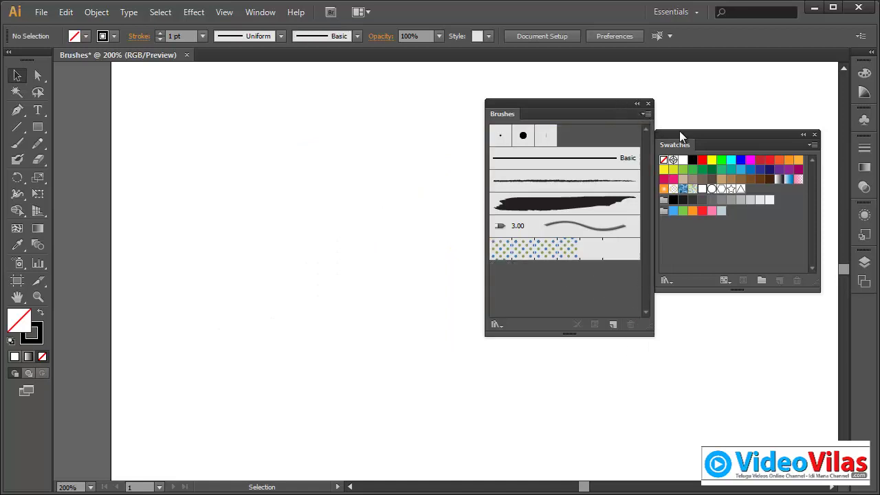
# Close the Swatches and Brushes panels
pyautogui.click(814, 134)
pyautogui.moveTo(648, 105); pyautogui.dragTo(815, 120)
pyautogui.click(828, 105)
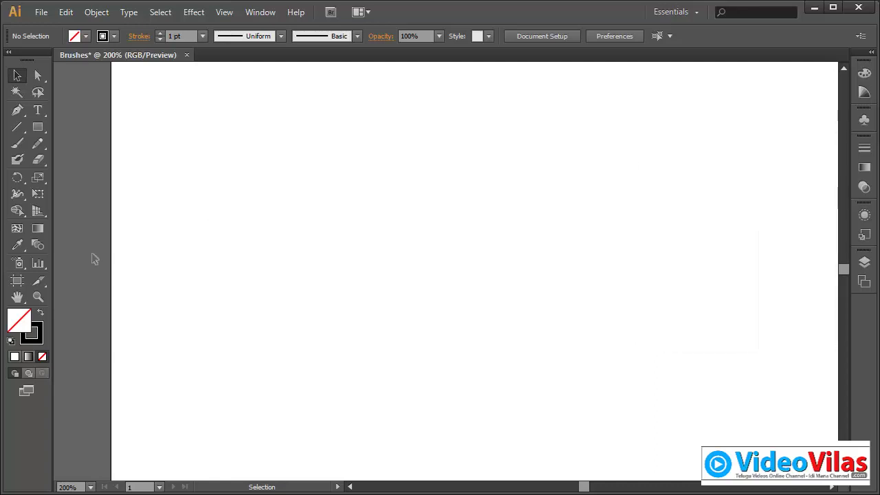
# Open the Decorative_Scatter library and draw a diagonal line with its orange 3D hexagon brush
pyautogui.click(11, 340)
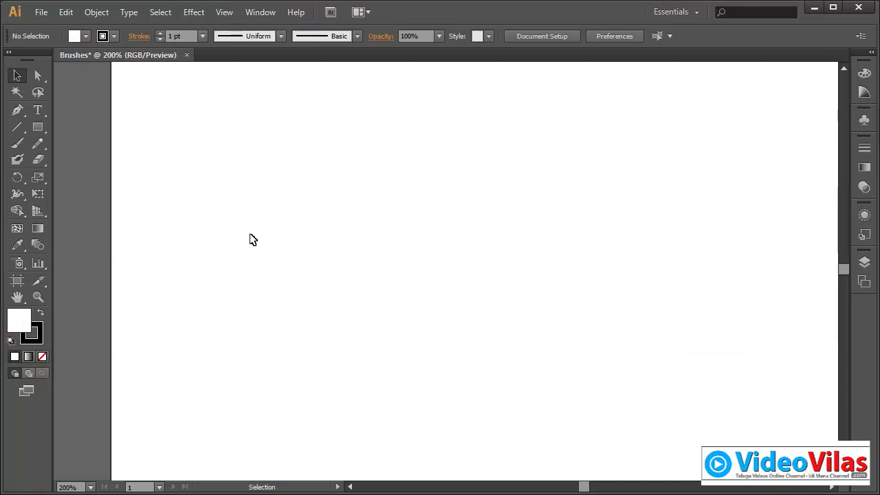
pyautogui.click(265, 14)
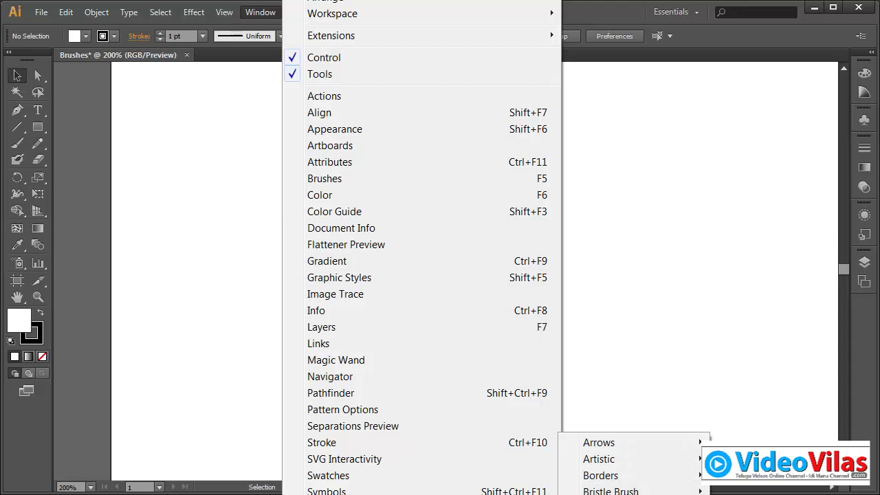
pyautogui.press('Return')
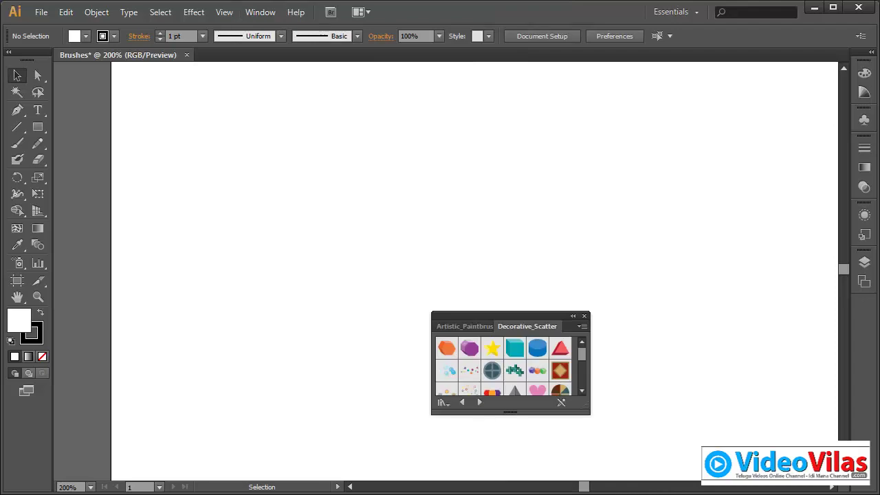
pyautogui.moveTo(550, 318); pyautogui.dragTo(705, 123)
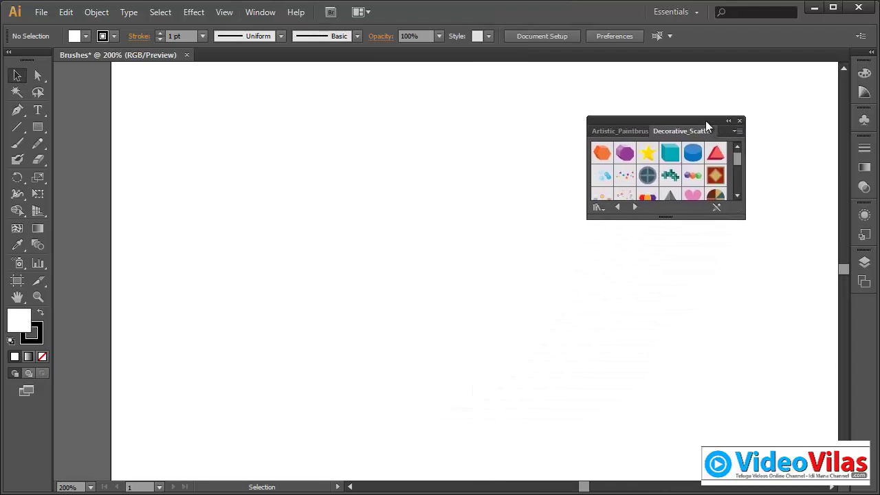
pyautogui.click(17, 127)
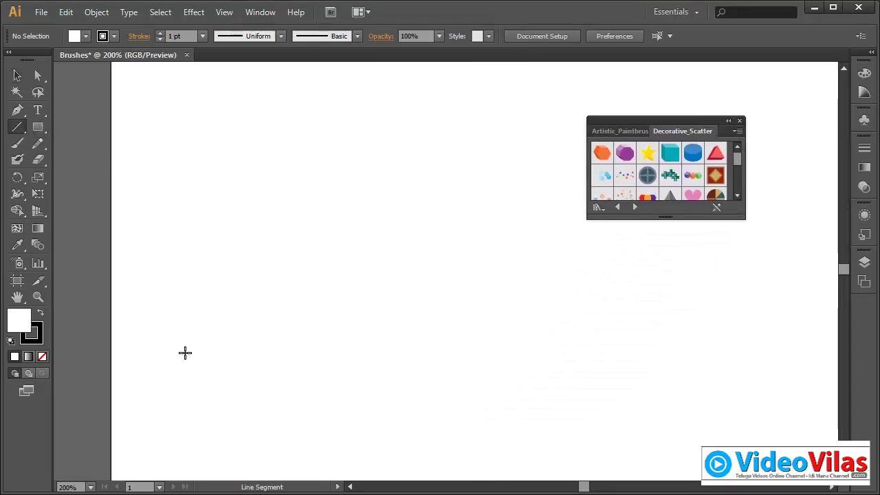
pyautogui.moveTo(176, 350); pyautogui.dragTo(489, 150)
pyautogui.click(602, 153)
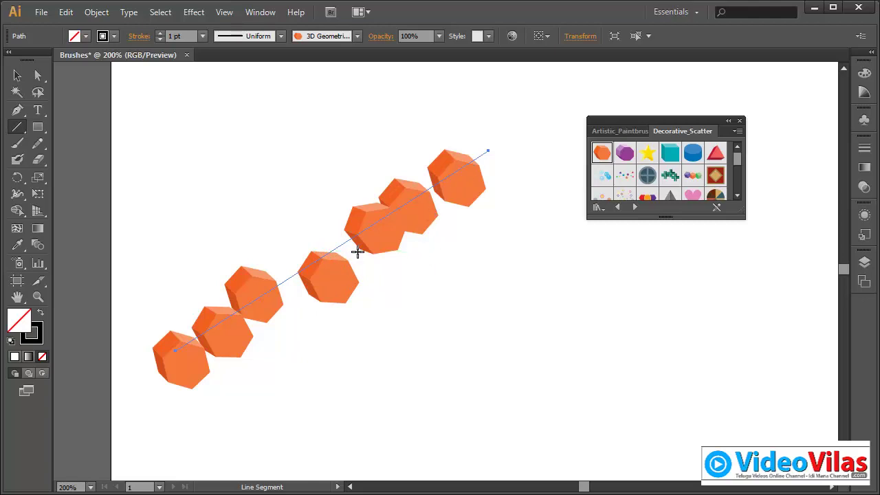
# Edit the hexagon brush to 48% spacing and random size from 46%, applying to existing strokes
pyautogui.click(257, 13)
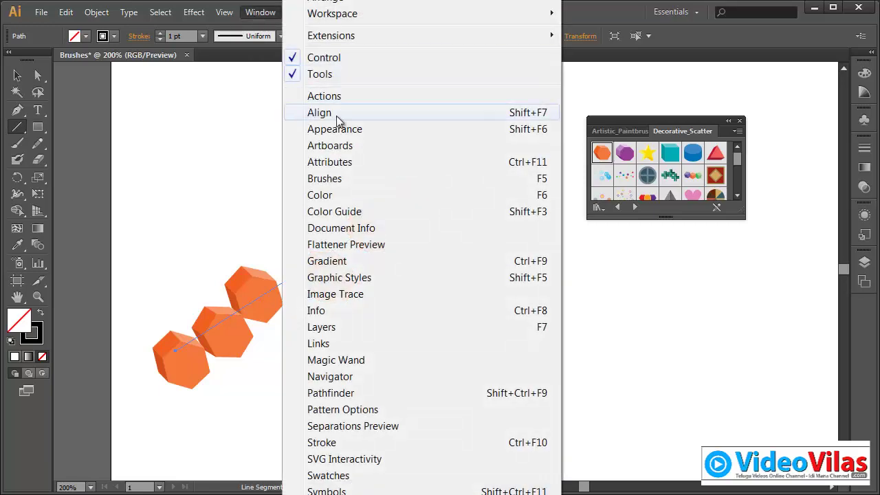
pyautogui.click(327, 178)
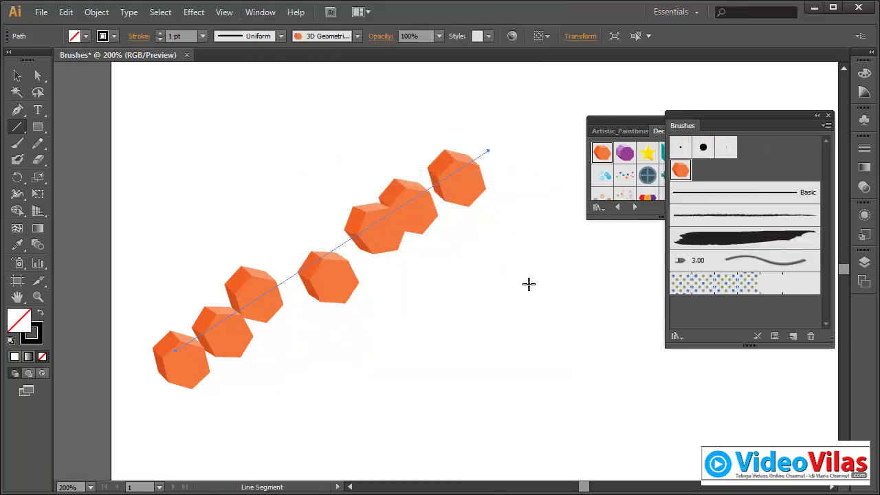
pyautogui.doubleClick(680, 169)
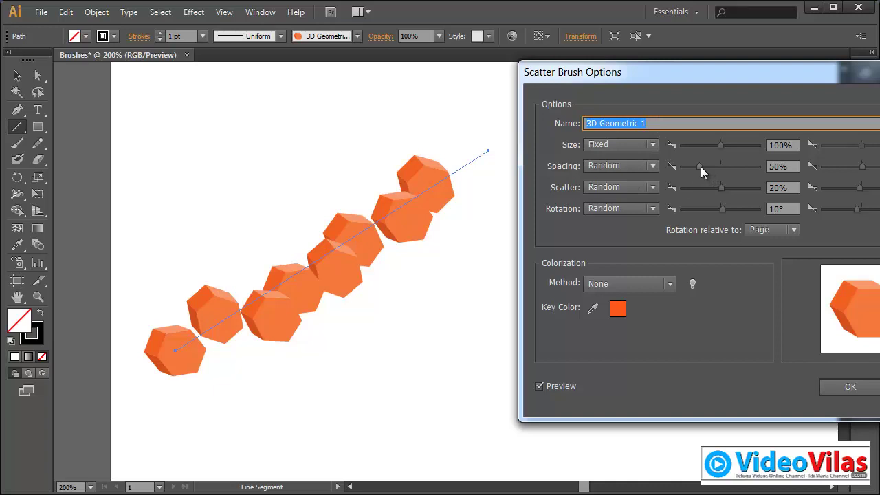
pyautogui.moveTo(701, 166); pyautogui.dragTo(698, 168)
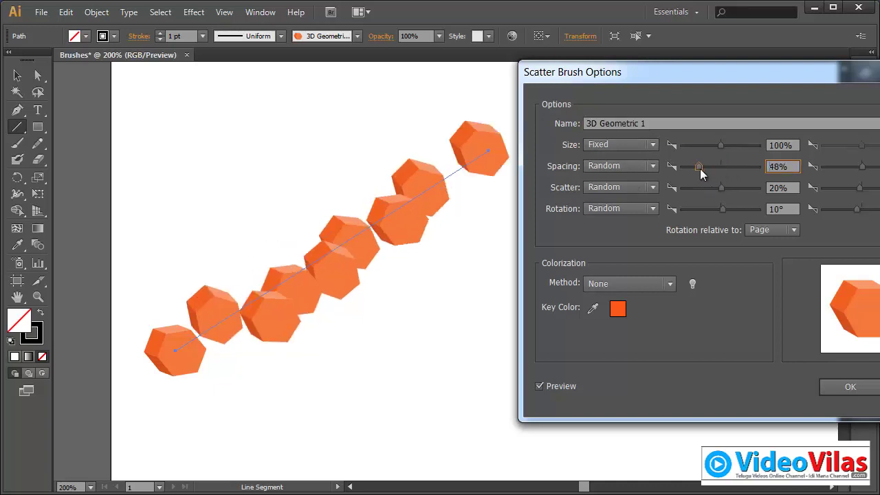
pyautogui.click(623, 144)
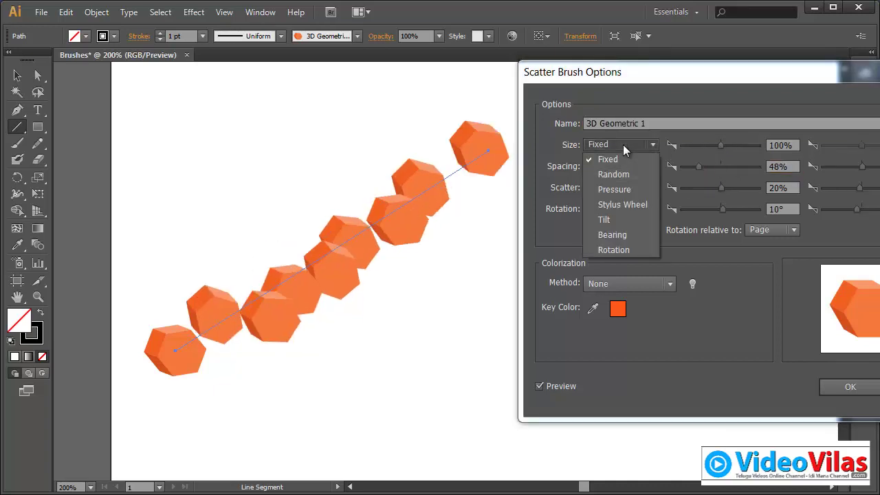
pyautogui.click(612, 174)
pyautogui.moveTo(721, 145); pyautogui.dragTo(698, 146)
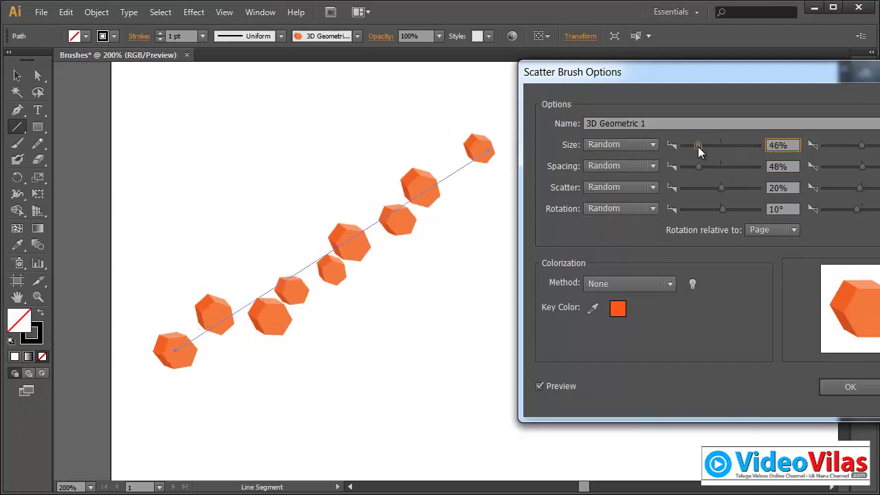
pyautogui.moveTo(861, 145); pyautogui.dragTo(840, 148)
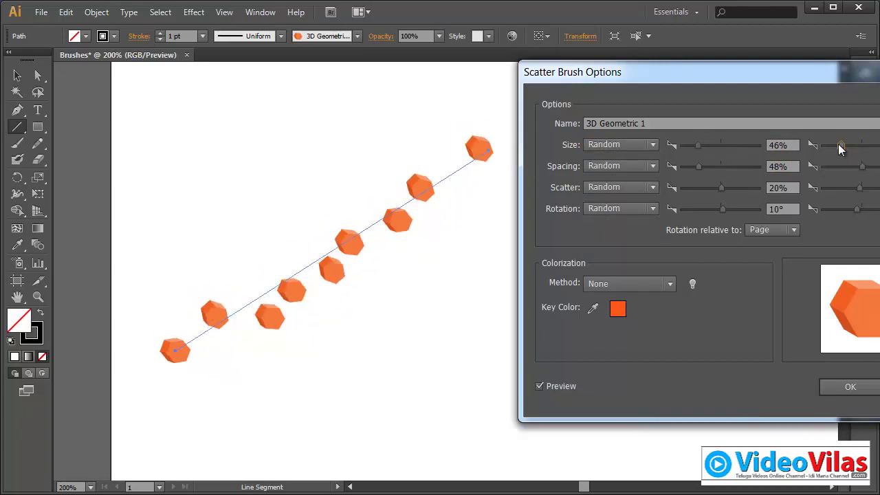
pyautogui.click(851, 386)
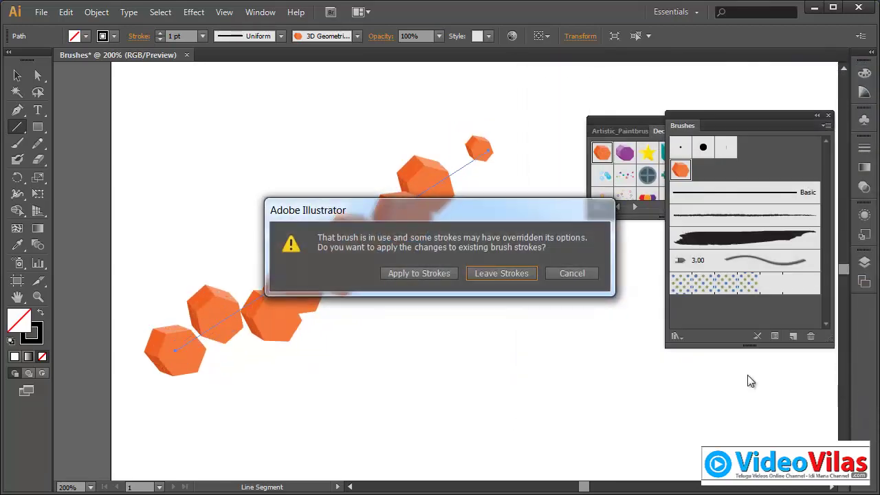
pyautogui.click(419, 273)
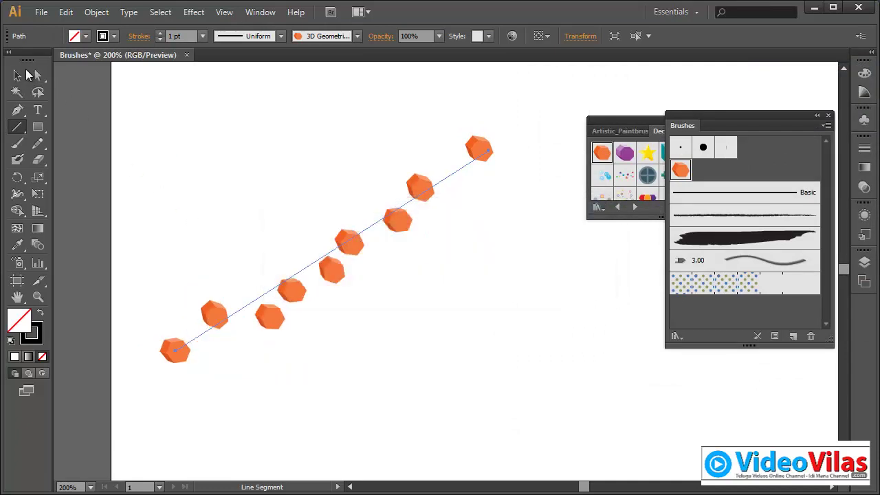
# Delete the hexagon line, reset default colours, and close the Decorative_Scatter library
pyautogui.click(18, 76)
pyautogui.press('Delete')
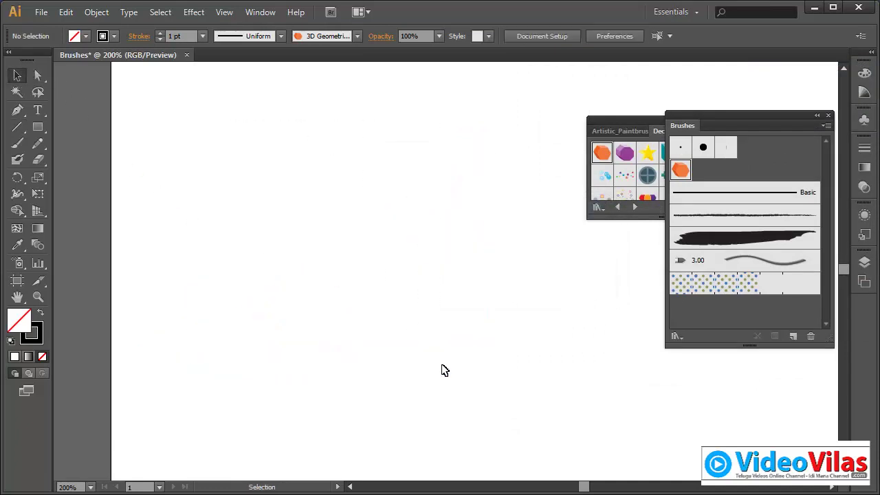
pyautogui.press('d')
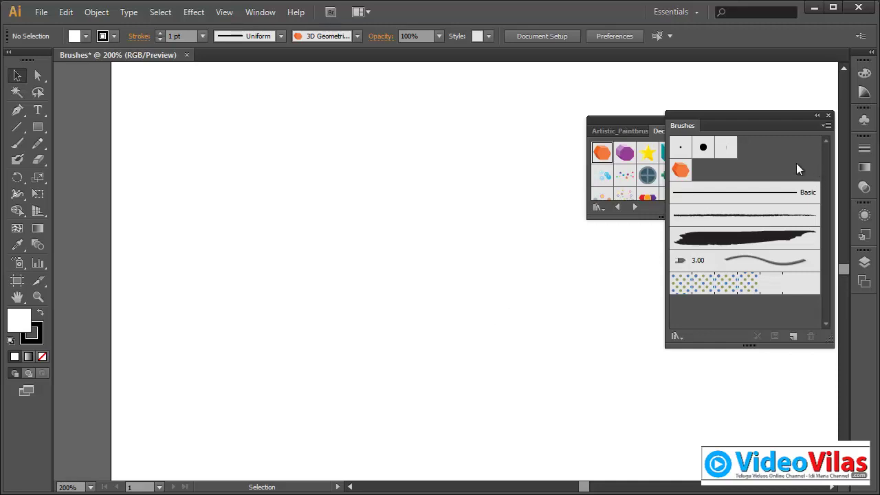
pyautogui.moveTo(638, 119); pyautogui.dragTo(595, 127)
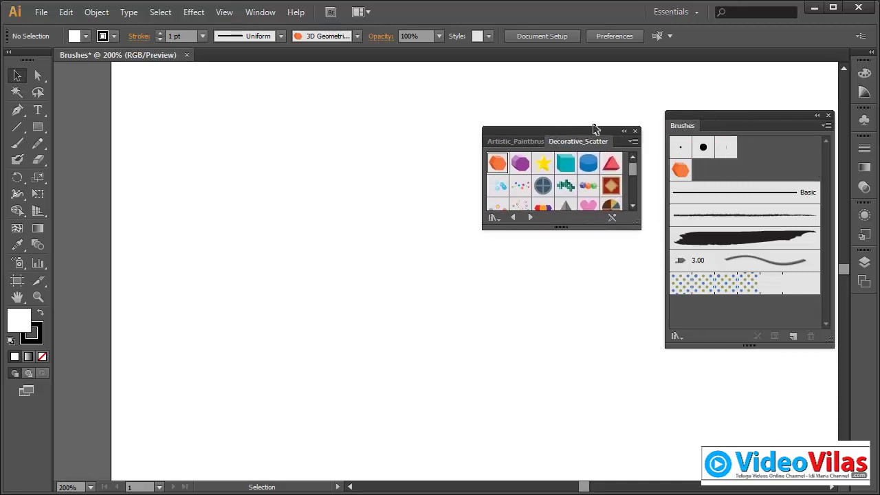
pyautogui.click(635, 130)
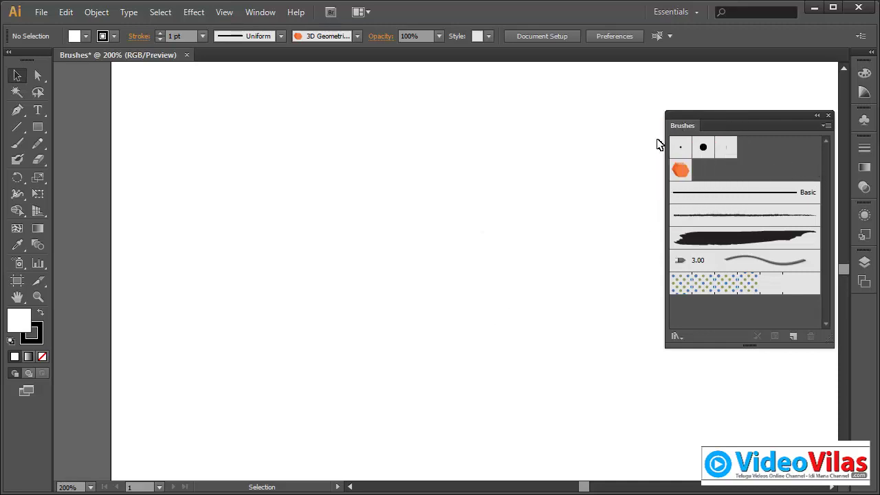
pyautogui.click(678, 169)
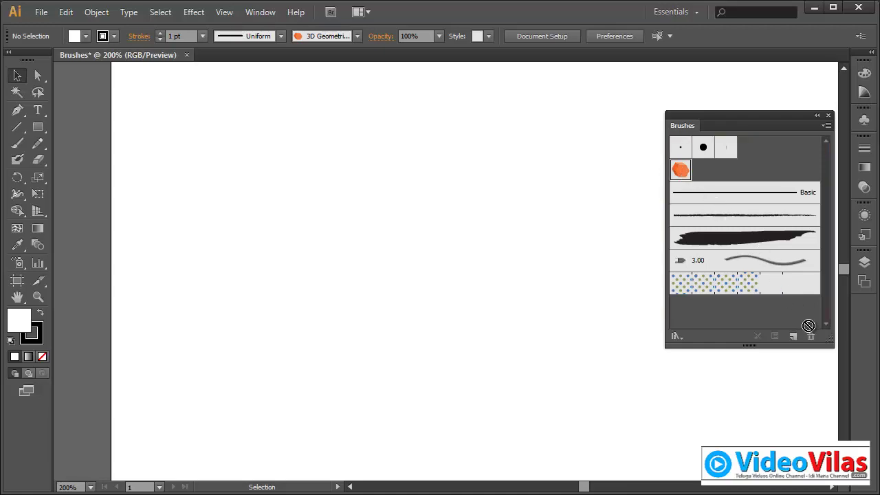